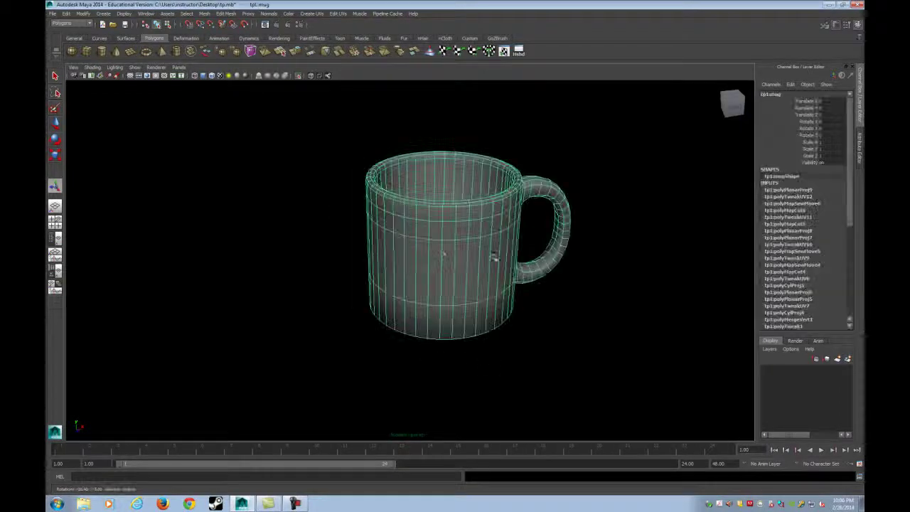
Open the UV Texture Editor alongside the mug model to show its existing UV layout
alt+middle_drag(483, 254, 388, 248)
alt+right_drag(388, 249, 455, 245)
alt+drag(455, 245, 455, 274)
scroll(459, 270, down, 4)
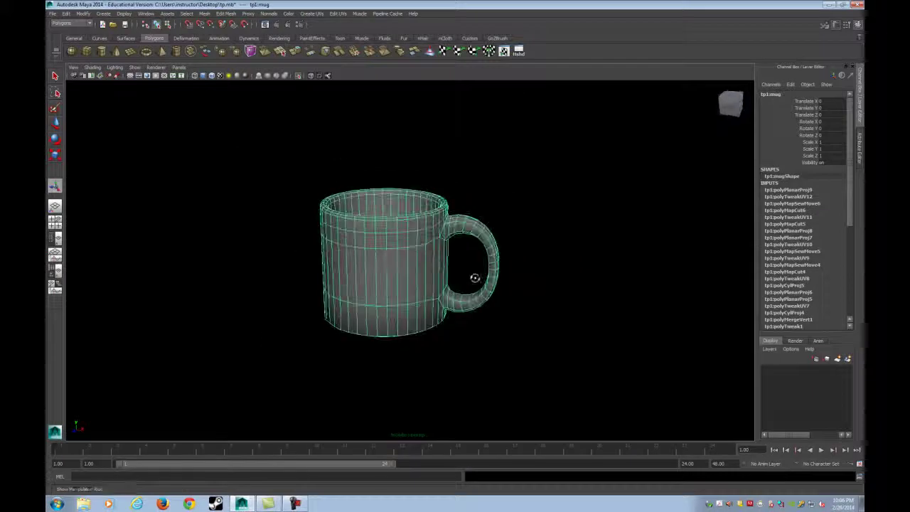
scroll(475, 277, up, 3)
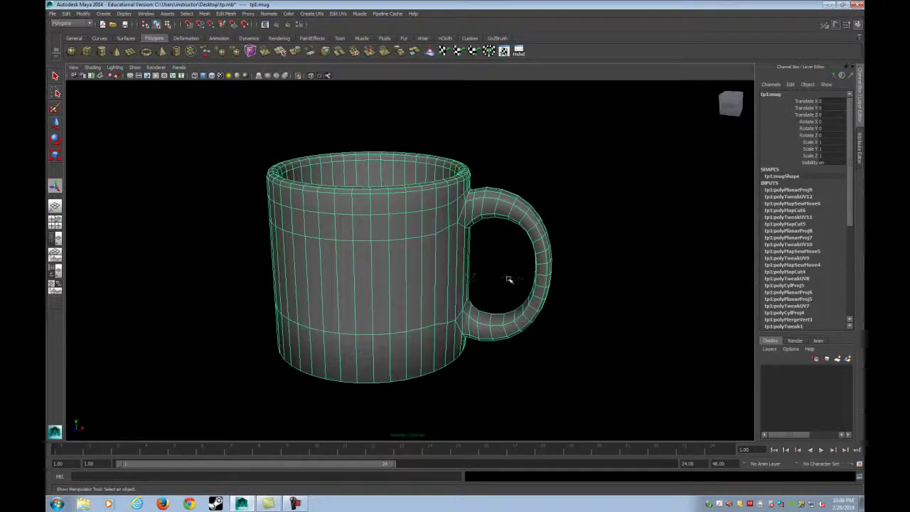
alt+drag(509, 279, 495, 293)
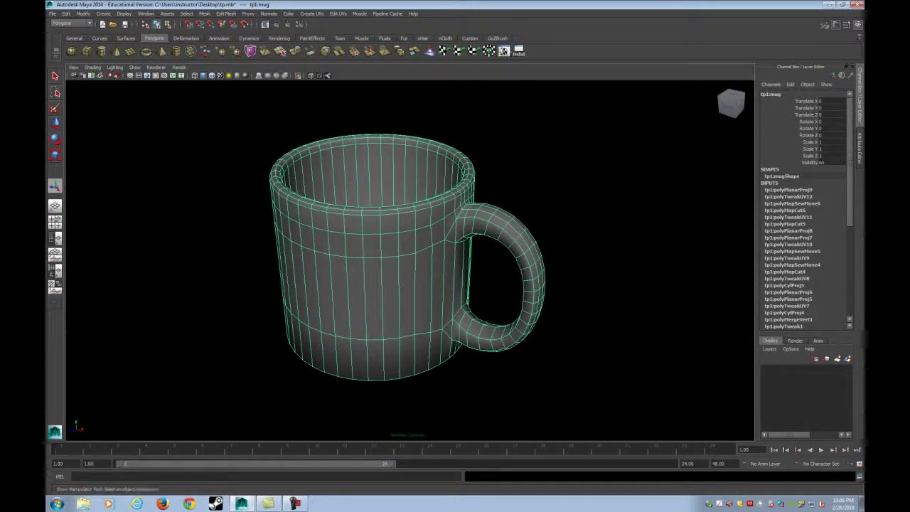
click(505, 54)
alt+middle_drag(489, 282, 630, 283)
scroll(626, 279, down, 3)
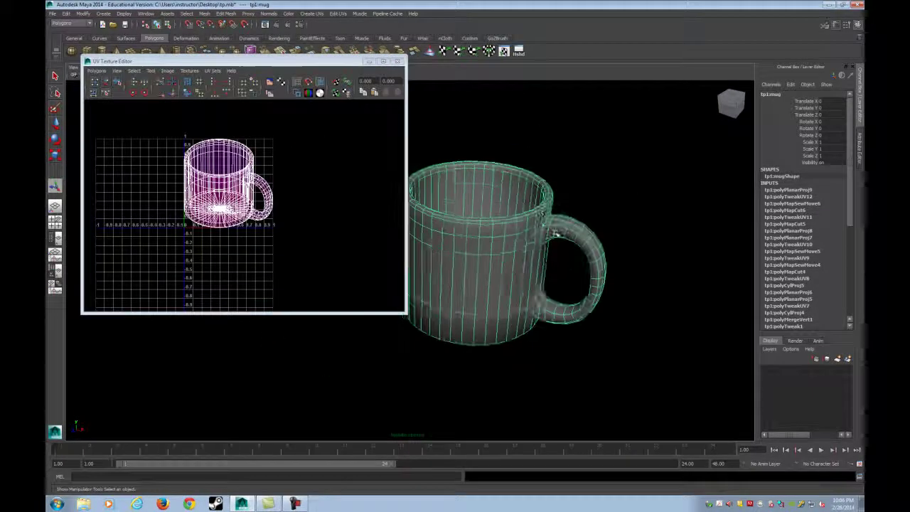
Convert the mug selection to faces and remove all the handle faces from it using wireframe display, ending in shaded display
key(ctrl+F11)
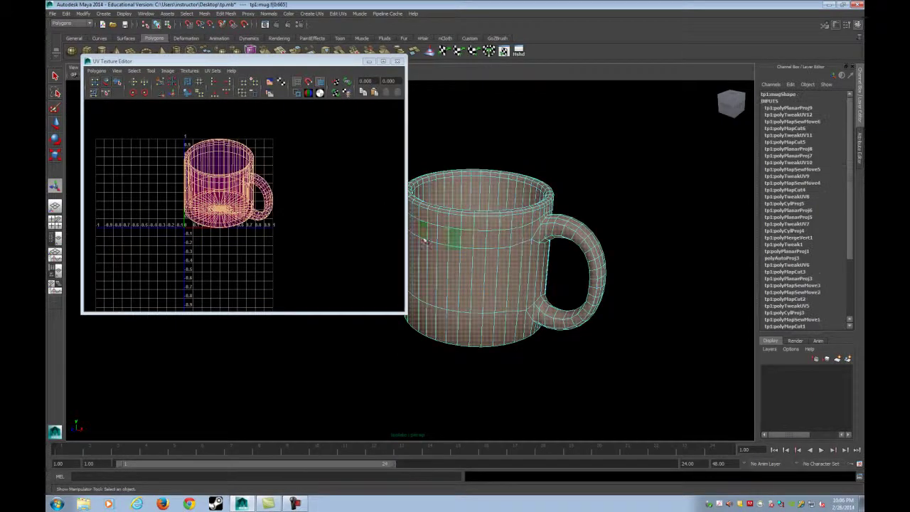
alt+drag(571, 261, 589, 213)
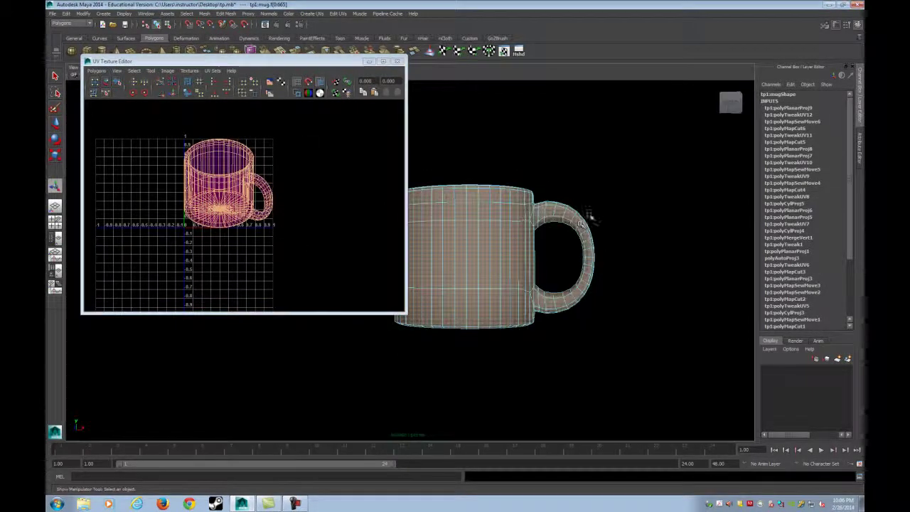
alt+middle_drag(589, 214, 504, 226)
scroll(504, 226, up, 4)
key(4)
alt+drag(502, 226, 524, 234)
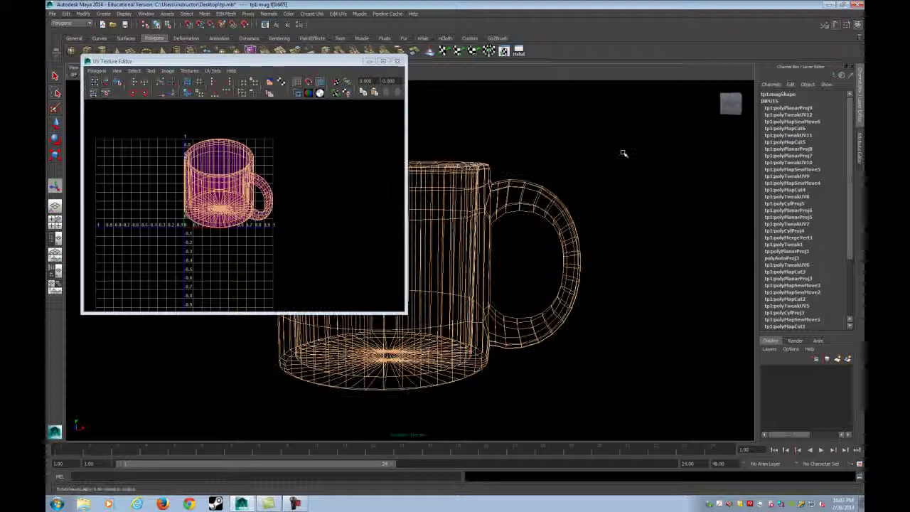
drag(624, 153, 495, 361)
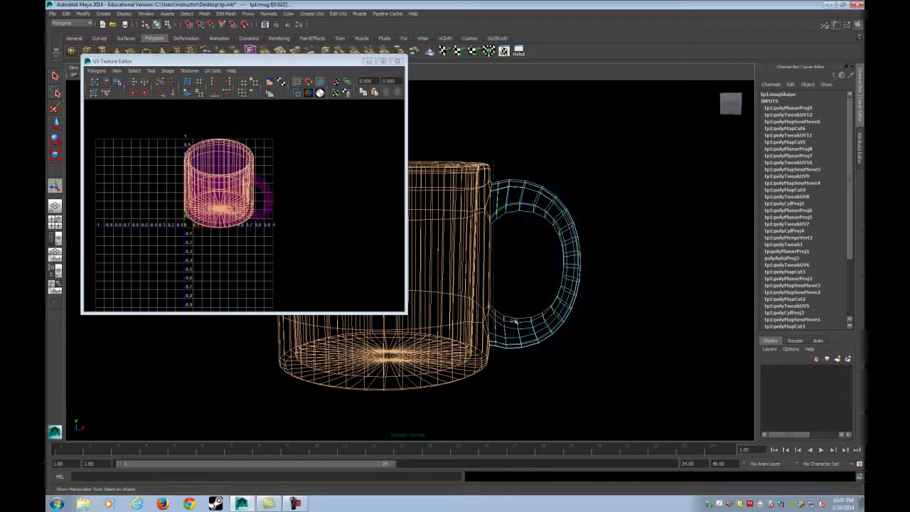
mouse_move(515, 321)
alt+mouse_down()
mouse_move(562, 289)
mouse_move(520, 291)
alt+mouse_up()
key(5)
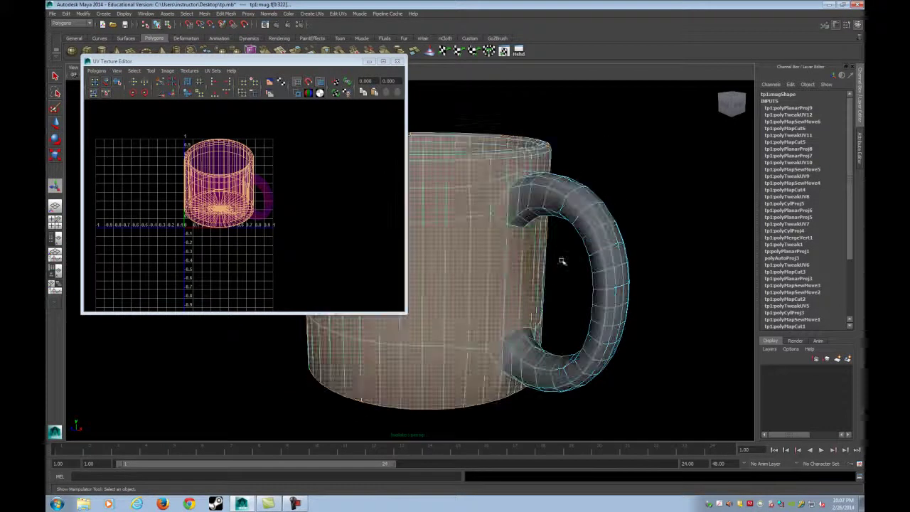
Apply Cylindrical Mapping to the selected mug body faces, excluding the handle
alt+drag(561, 260, 557, 265)
alt+middle_drag(557, 266, 629, 262)
alt+right_drag(629, 262, 551, 245)
alt+drag(547, 245, 392, 227)
scroll(256, 229, up, 3)
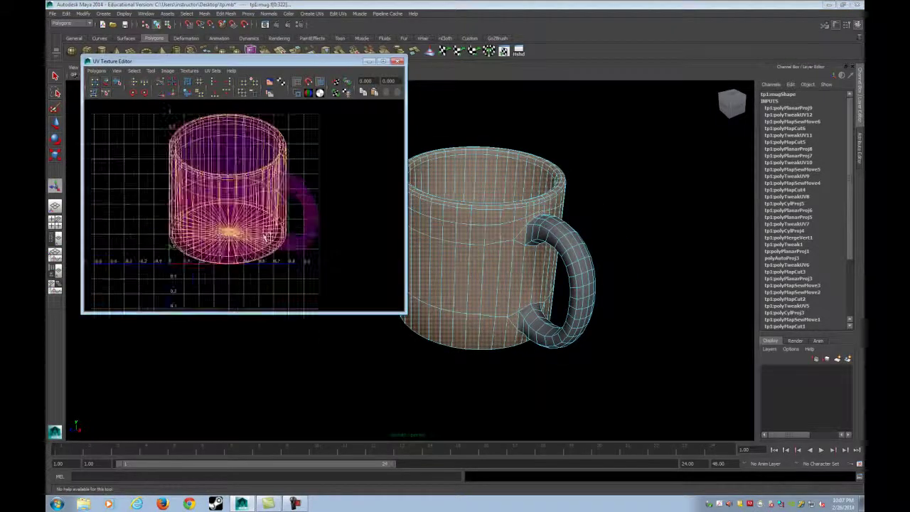
scroll(541, 224, up, 3)
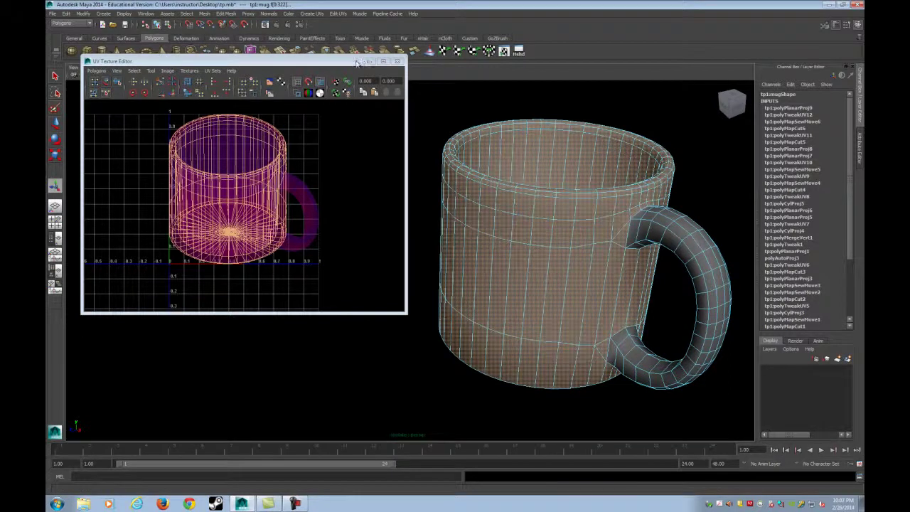
mouse_move(345, 66)
mouse_down()
mouse_move(342, 78)
mouse_move(343, 66)
mouse_up()
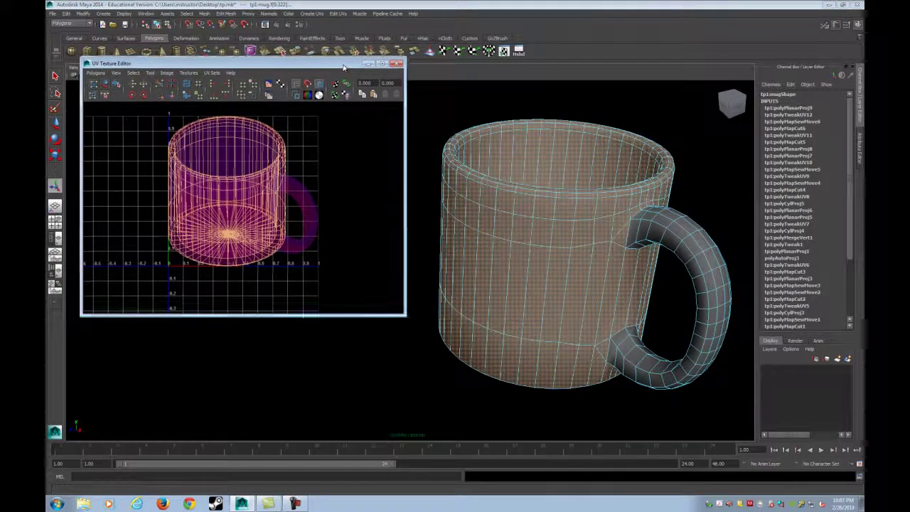
click(316, 14)
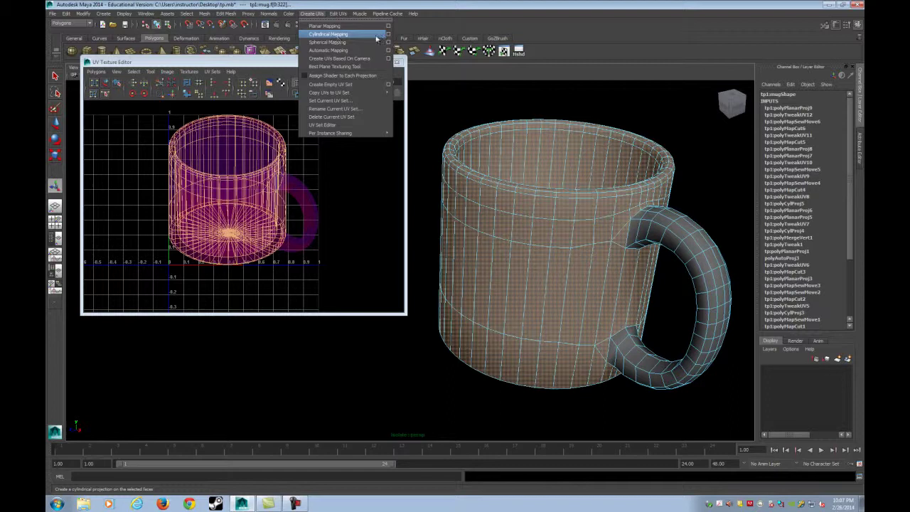
click(328, 34)
Select the mug body's whole UV shell and move it up and away from the handle UVs, outside the 0–1 grid
scroll(305, 150, down, 6)
alt+middle_drag(255, 207, 223, 207)
key(w)
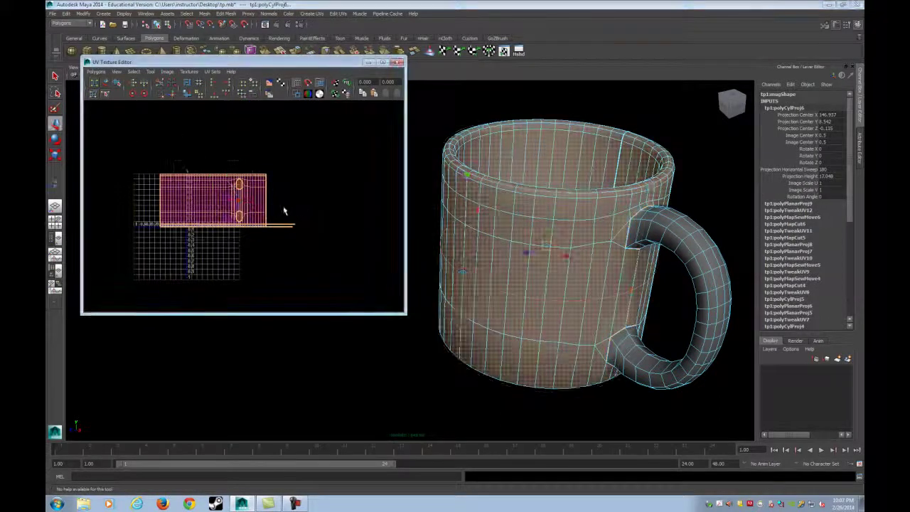
click(263, 163)
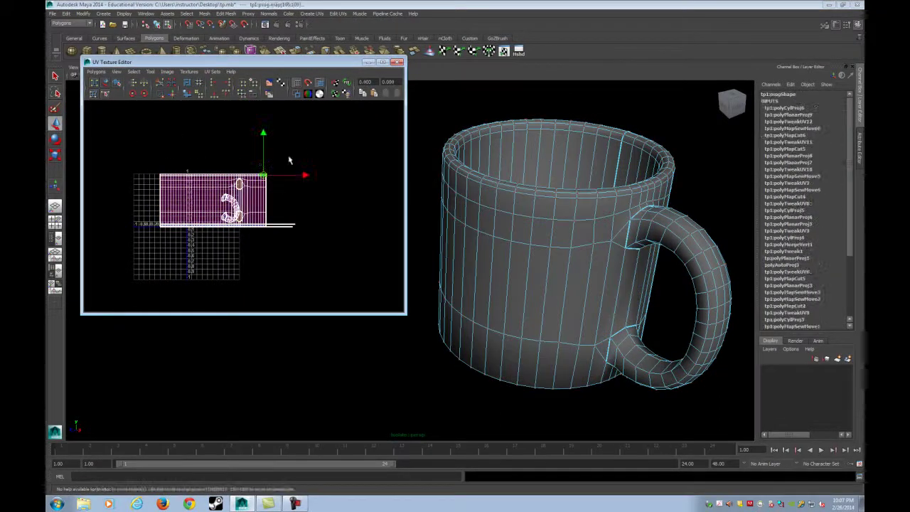
ctrl+right_drag(288, 159, 317, 143)
middle_drag(217, 204, 338, 174)
alt+middle_drag(341, 191, 227, 192)
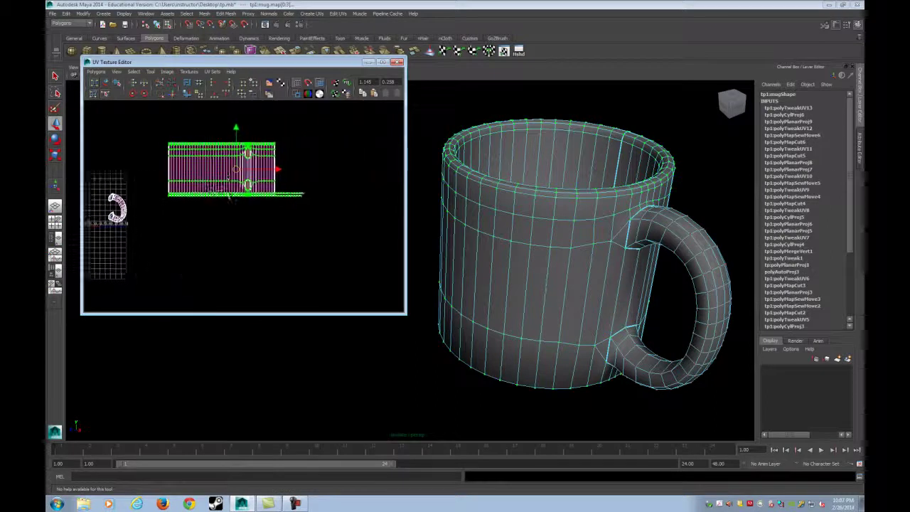
Select the faces on the underside of the mug, including the outer ring of the base
scroll(235, 199, up, 4)
alt+drag(538, 208, 498, 285)
right_drag(503, 231, 503, 253)
drag(523, 188, 560, 227)
alt+drag(571, 188, 595, 114)
alt+drag(591, 407, 532, 114)
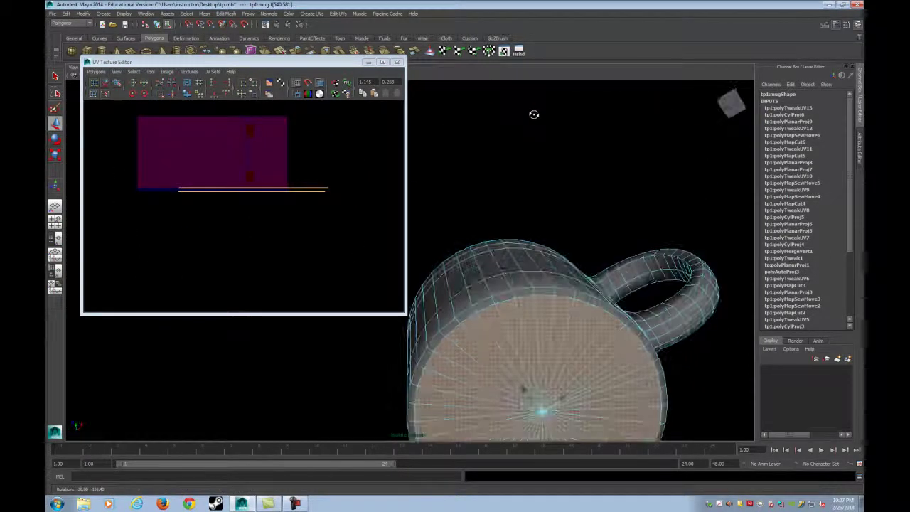
Apply Planar Mapping to the selected base faces, projecting from the Y axis with the projection fitted to the bounding box
click(289, 14)
mouse_move(326, 16)
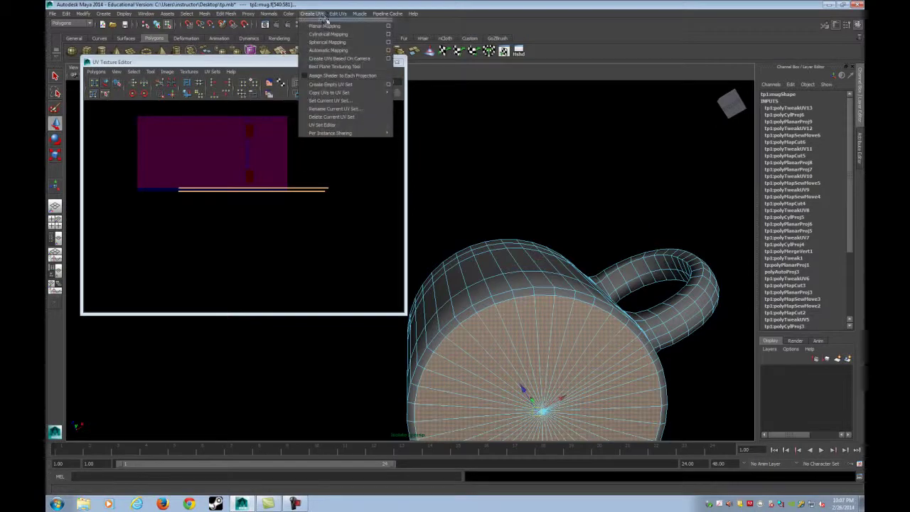
click(388, 27)
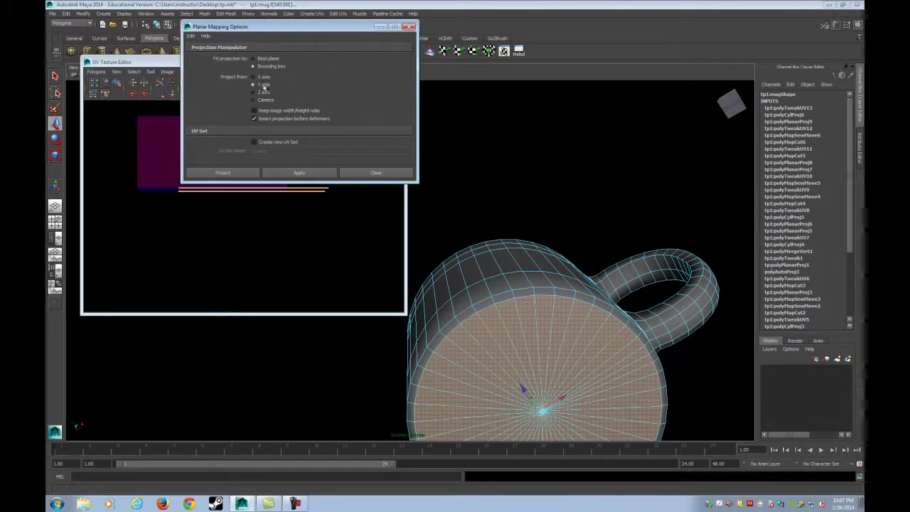
click(300, 173)
click(375, 173)
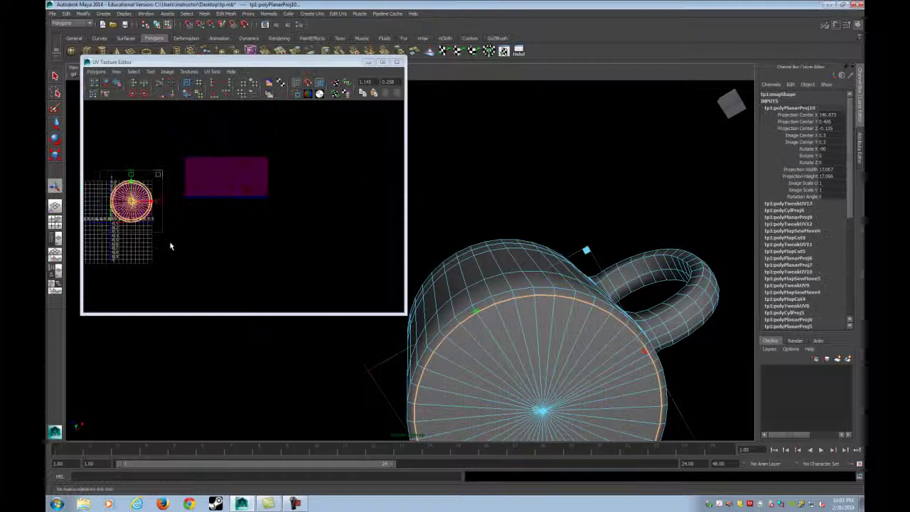
Select the circular base UV shell and move it clear of the handle UVs, just below the outer wall's shell
scroll(230, 238, up, 5)
right_drag(176, 187, 213, 187)
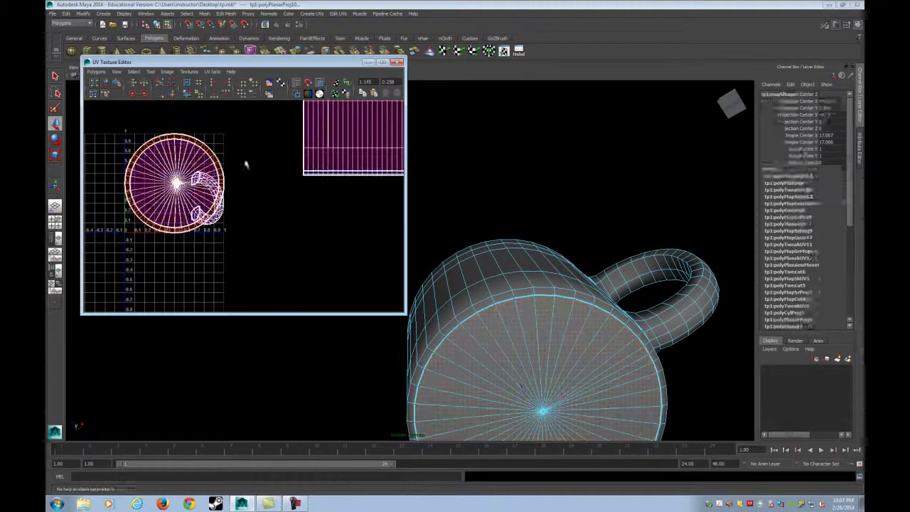
click(210, 154)
drag(175, 183, 351, 251)
alt+middle_drag(347, 251, 257, 260)
scroll(251, 243, up, 2)
scroll(234, 222, down, 3)
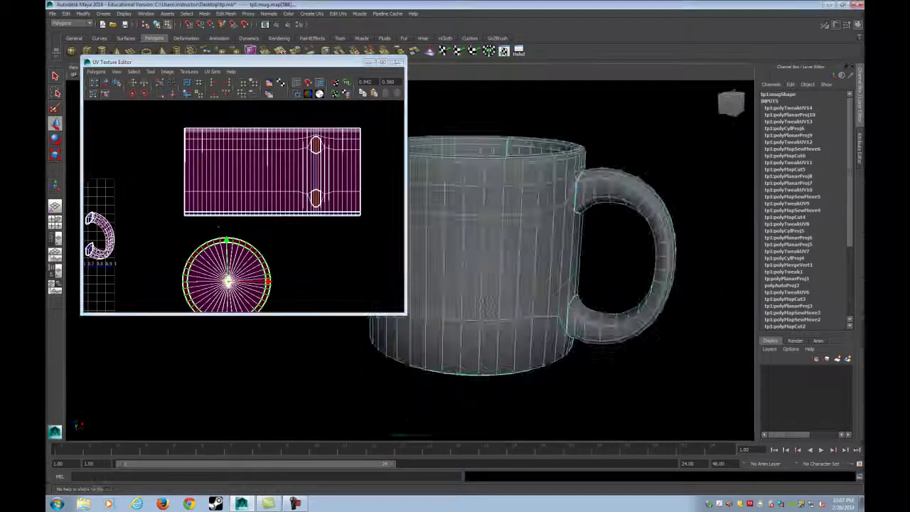
Select the mug's interior wall faces together with the ring of faces just inside the rim
alt+drag(498, 170, 481, 235)
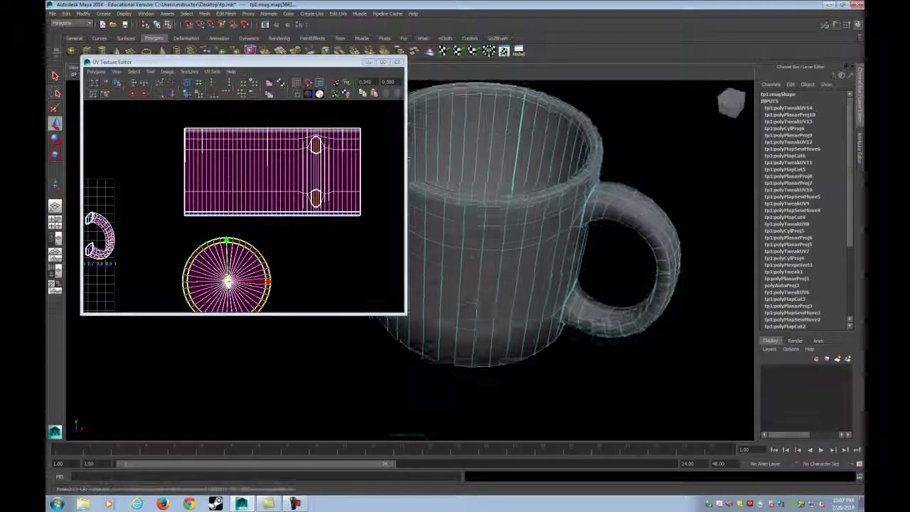
alt+middle_drag(498, 118, 475, 192)
scroll(475, 192, up, 3)
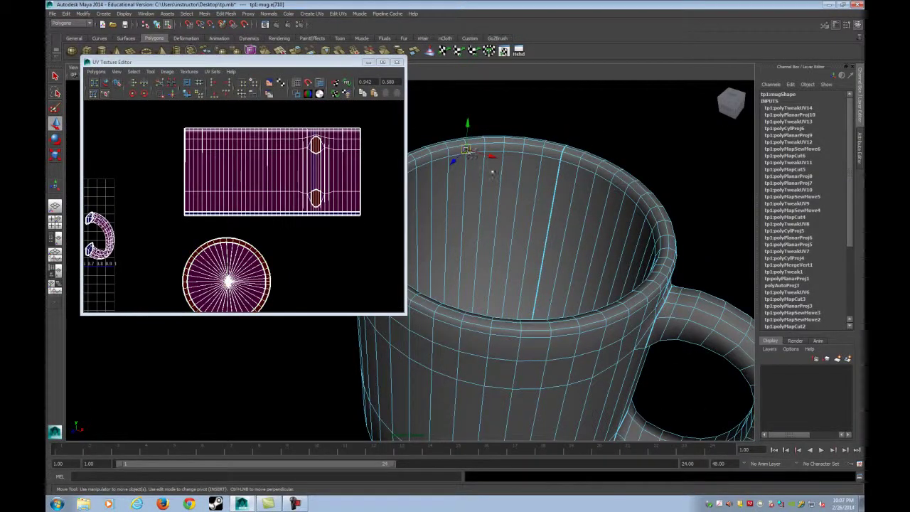
double_click(464, 152)
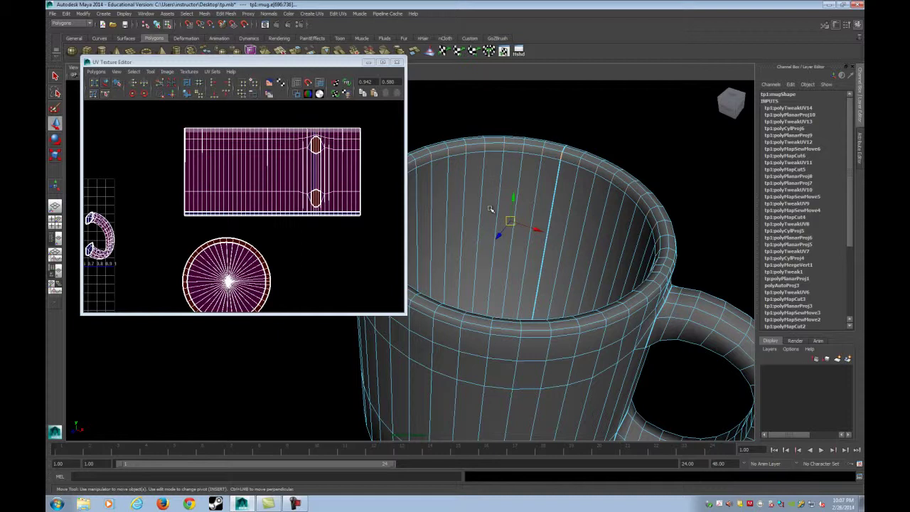
ctrl+right_drag(490, 208, 490, 226)
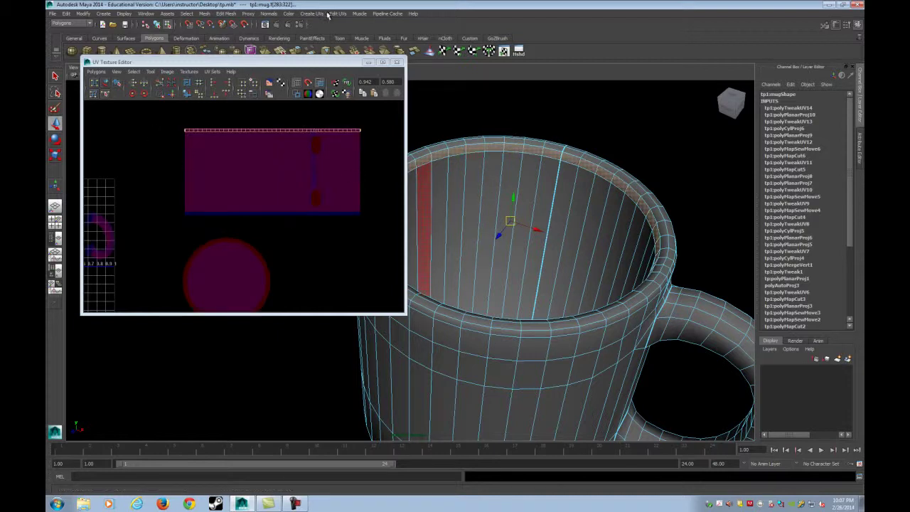
double_click(522, 216)
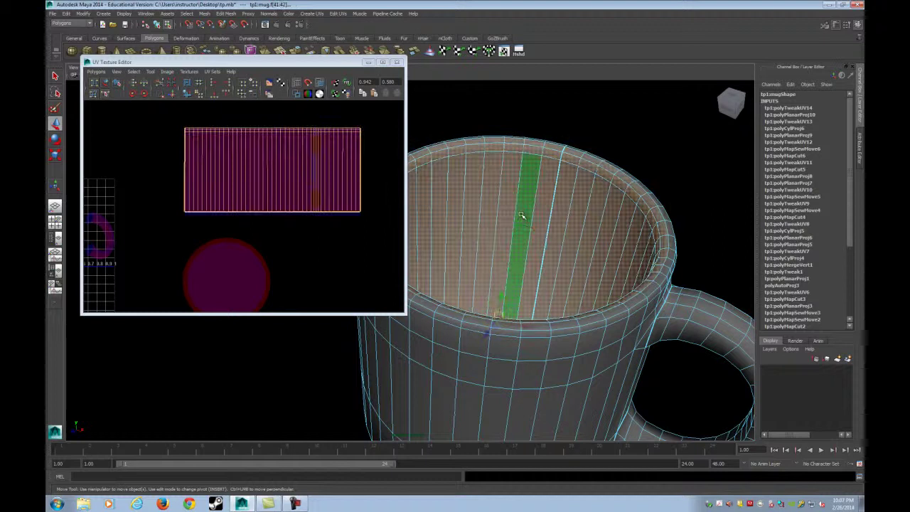
Apply Cylindrical Mapping to the selected interior faces of the mug
click(337, 13)
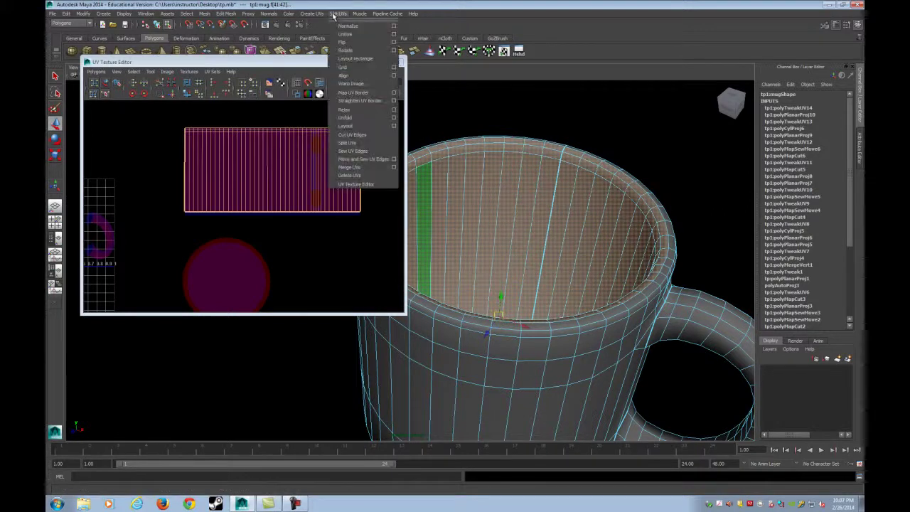
mouse_move(307, 14)
click(319, 35)
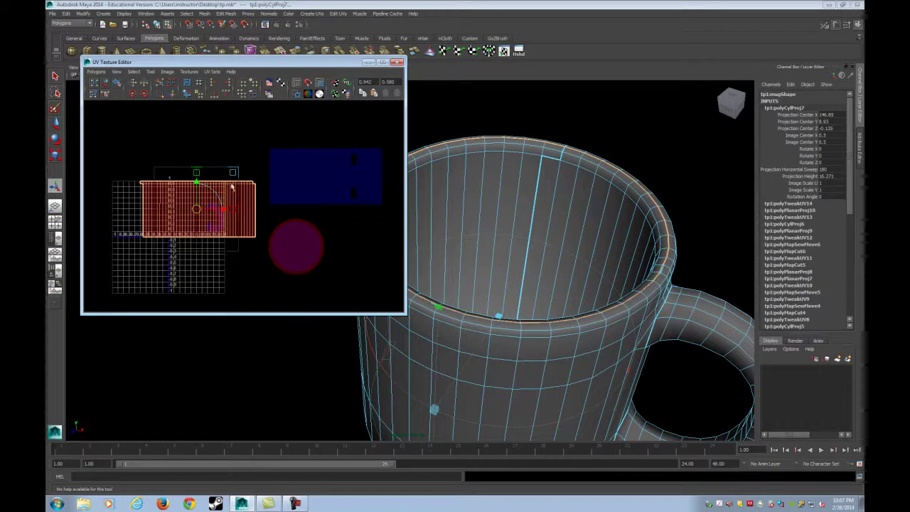
Select the interior wall's UV shell and move it above the outer wall's shell
key(w)
right_drag(204, 224, 264, 207)
click(254, 183)
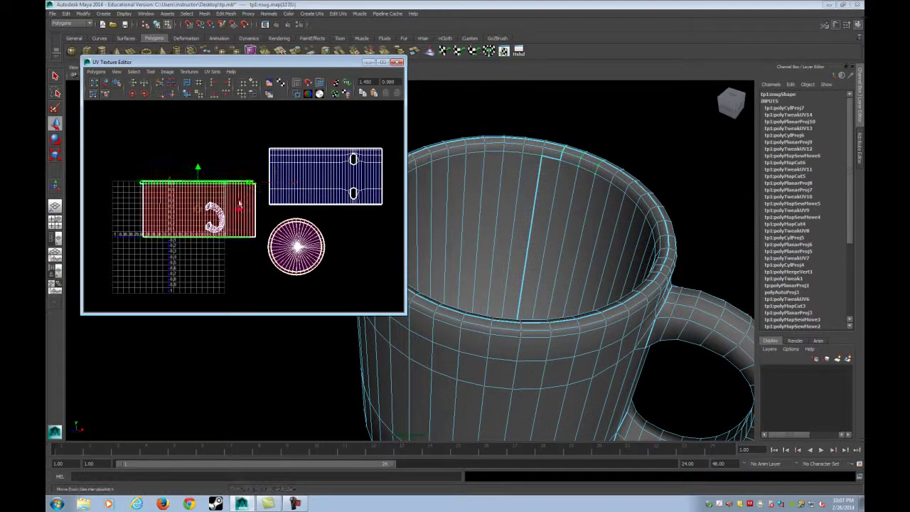
drag(199, 208, 324, 111)
alt+middle_drag(324, 112, 284, 173)
alt+right_drag(284, 173, 317, 186)
alt+middle_drag(318, 187, 267, 212)
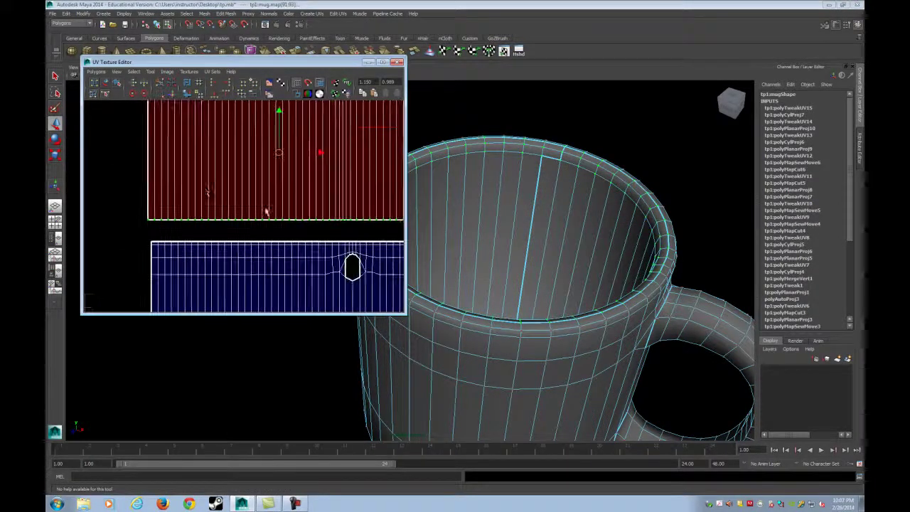
Turn Shade UVs off and back on in the UV Texture Editor
click(150, 71)
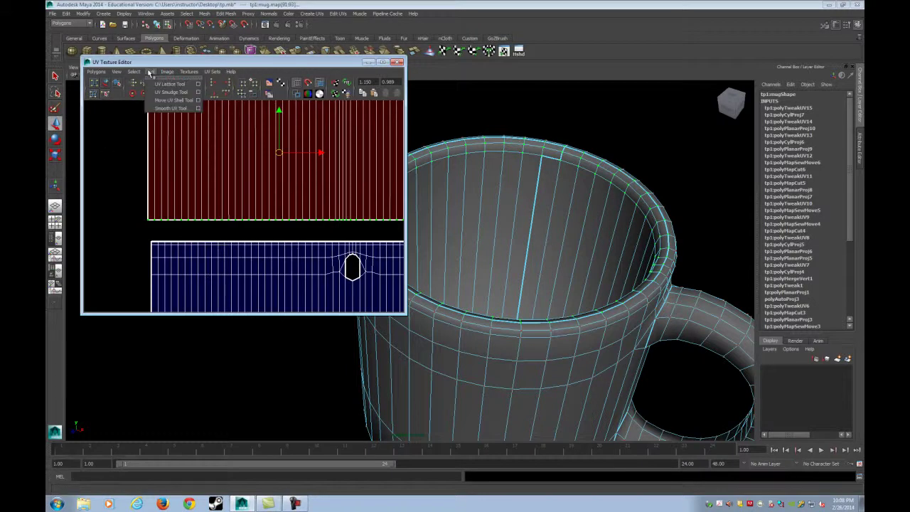
mouse_move(121, 73)
mouse_move(167, 72)
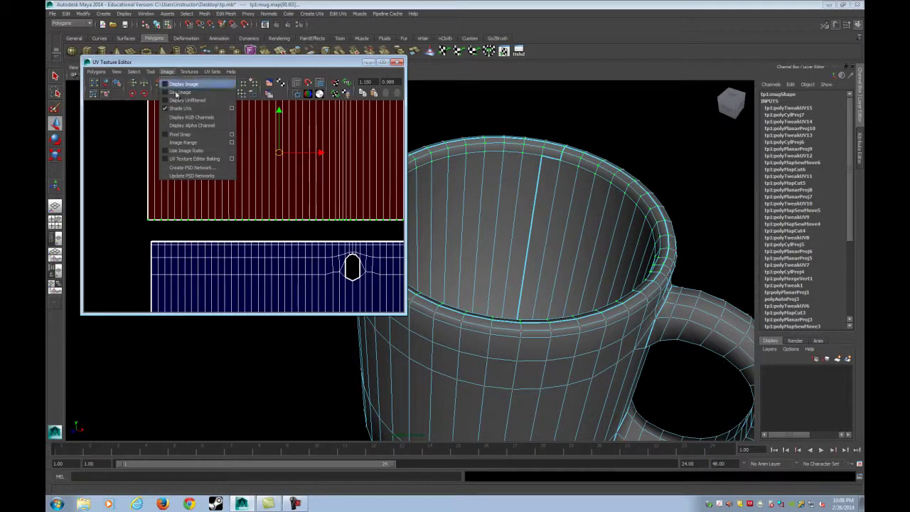
click(180, 108)
click(167, 72)
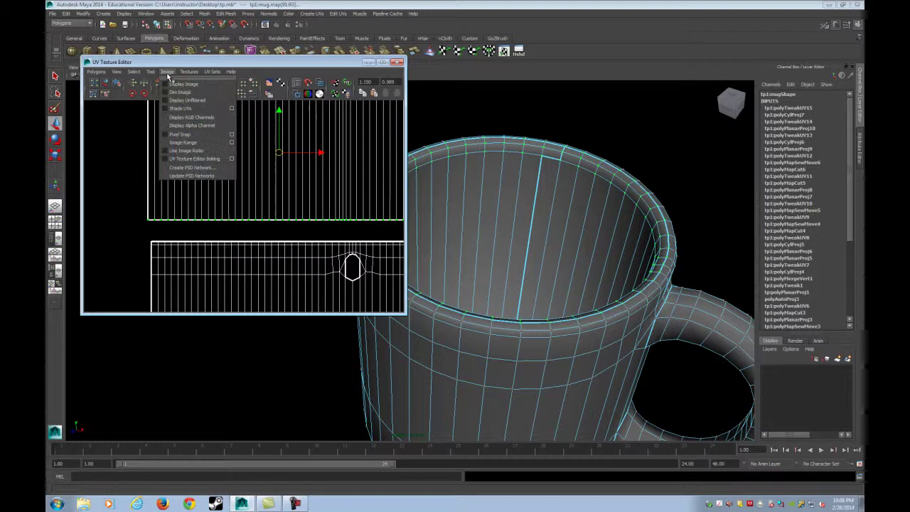
click(186, 113)
scroll(217, 175, up, 1)
alt+middle_drag(218, 174, 194, 202)
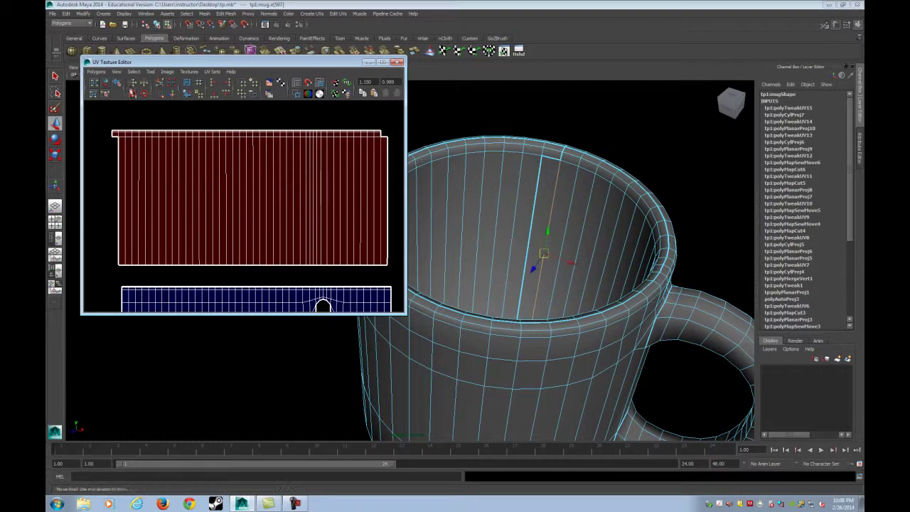
Cut the interior shell along the vertical edge in line with the rim seam, and Move and Sew the offset wall column to square the shell
click(162, 85)
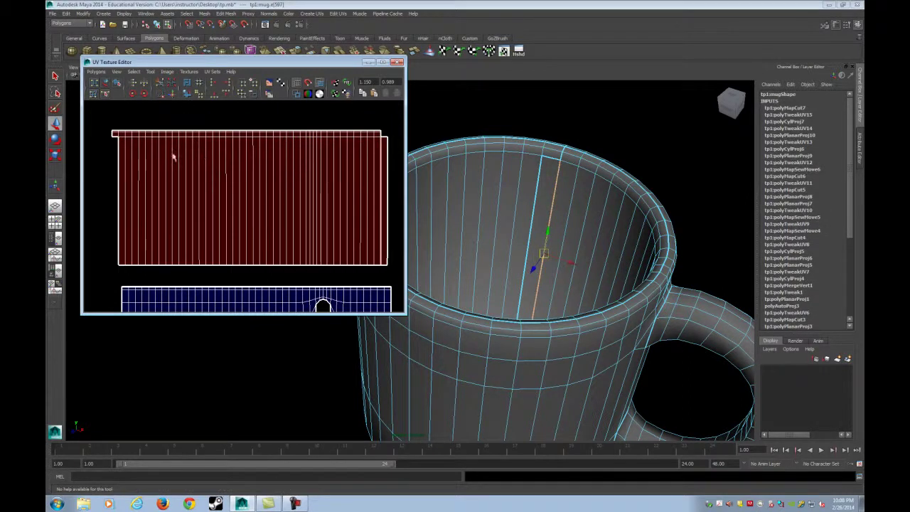
alt+middle_drag(141, 153, 254, 173)
scroll(245, 171, up, 5)
alt+middle_drag(182, 128, 218, 213)
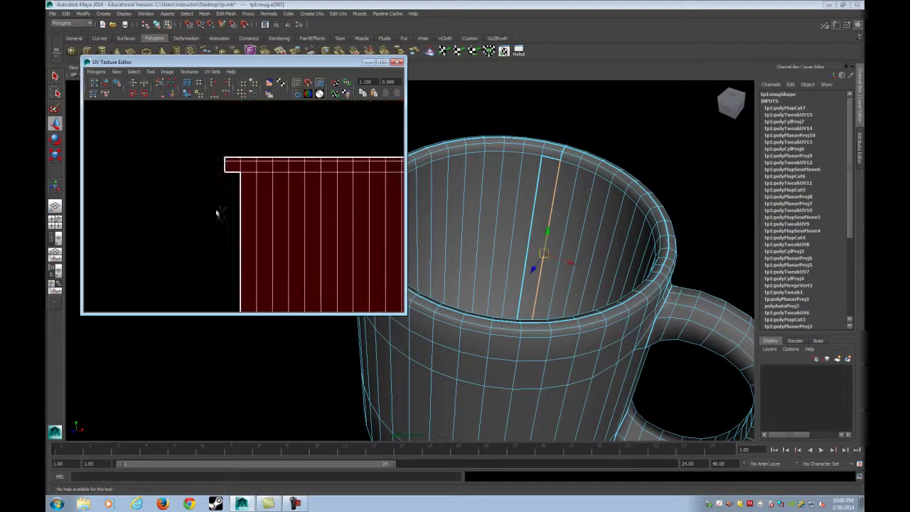
click(231, 173)
shift+click(242, 187)
scroll(241, 193, down, 4)
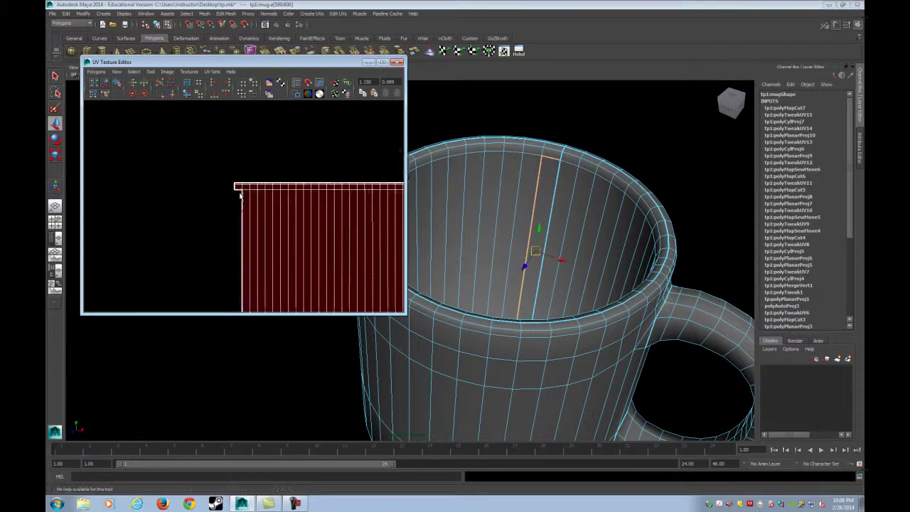
scroll(241, 195, up, 3)
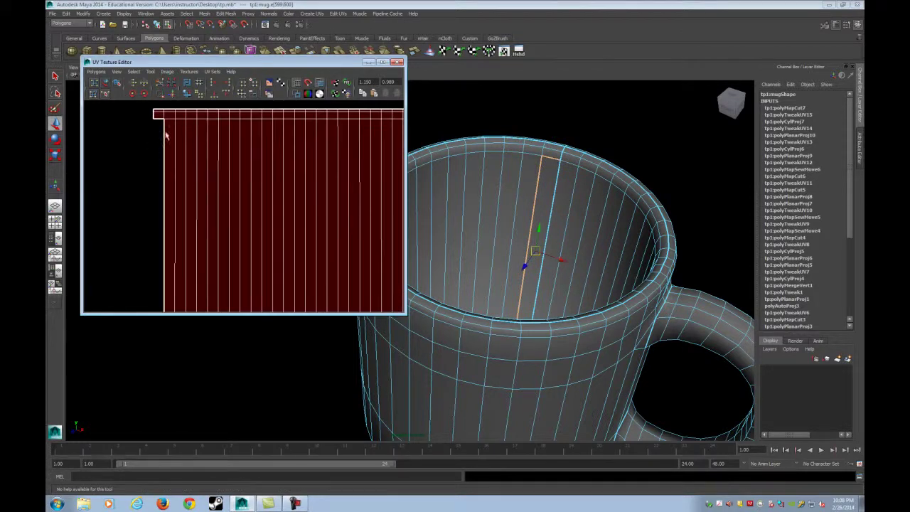
click(173, 94)
scroll(178, 178, down, 3)
scroll(188, 132, up, 1)
alt+middle_drag(199, 177, 154, 174)
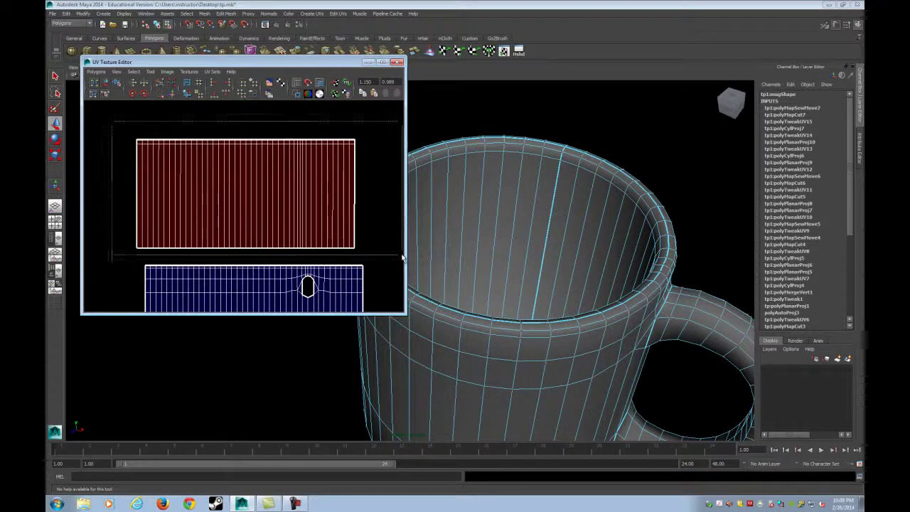
Select the interior wall's UV shell, rotate it 180 degrees and flip it in U so its rim side faces the outer wall's shell
drag(402, 257, 349, 249)
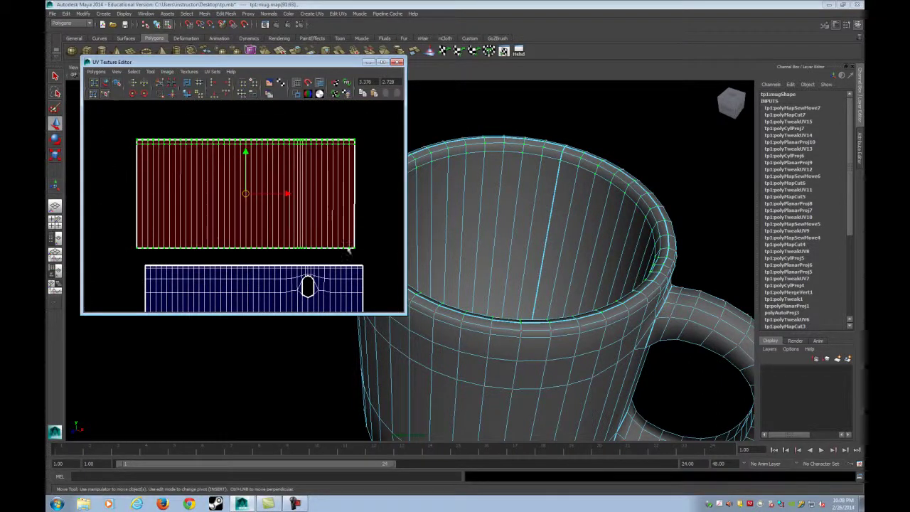
click(133, 94)
click(133, 93)
click(133, 93)
click(135, 94)
alt+middle_drag(195, 222, 203, 173)
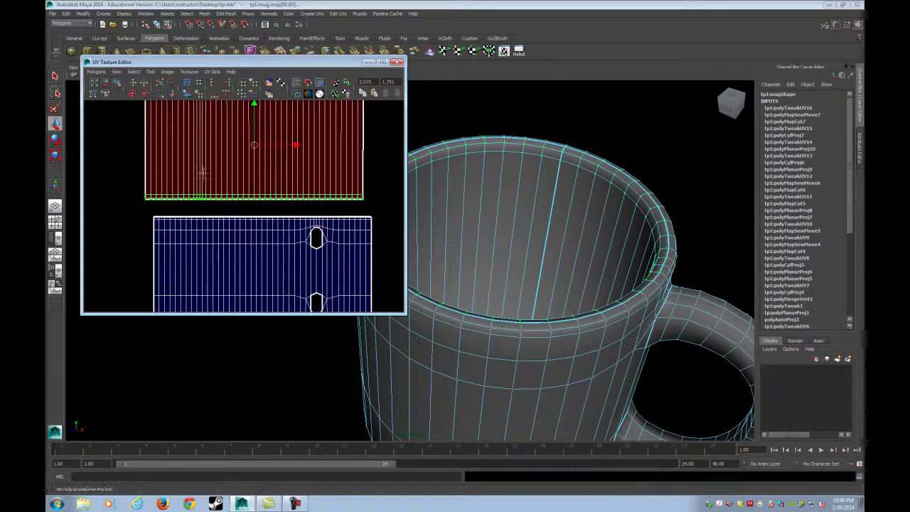
click(135, 84)
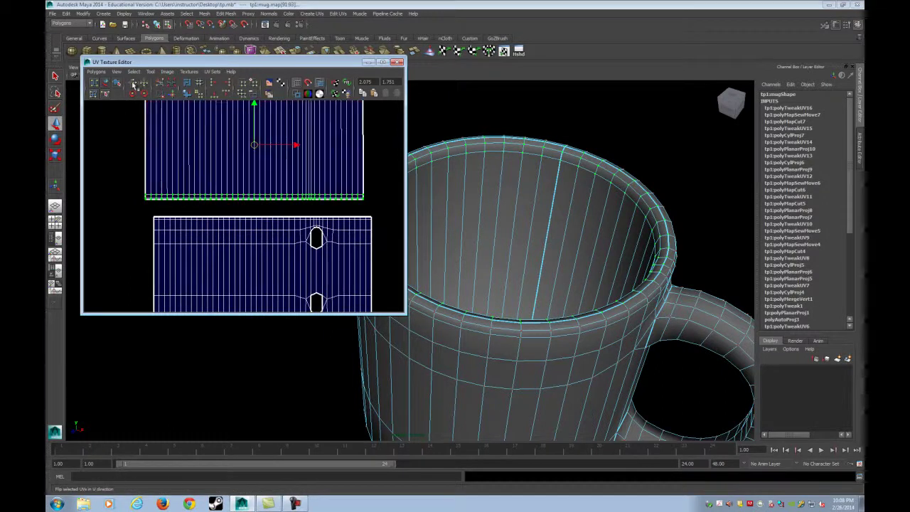
Select the rim border edge loop of the outer wall's shell and Move and Sew it to the interior wall's shell
alt+middle_drag(214, 236, 247, 222)
scroll(235, 206, up, 3)
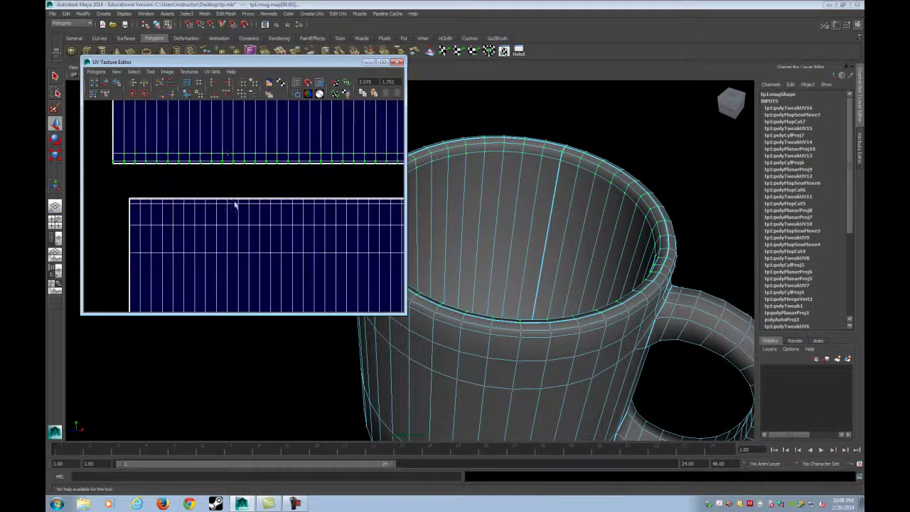
scroll(224, 150, up, 4)
click(219, 188)
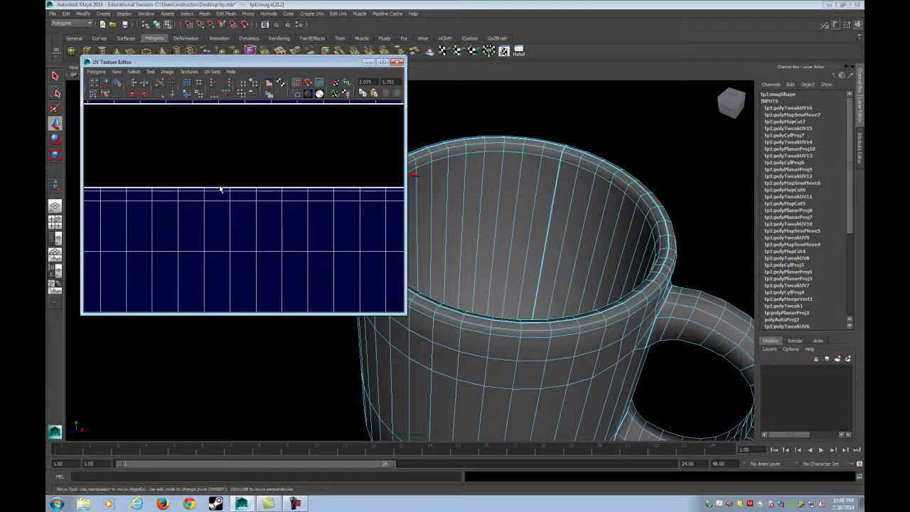
alt+right_drag(278, 180, 246, 187)
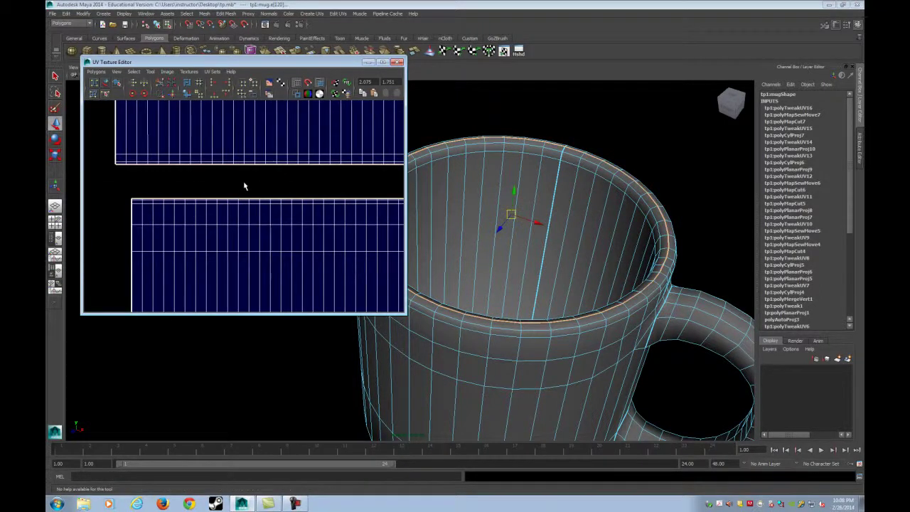
click(245, 157)
key(g)
scroll(248, 180, down, 3)
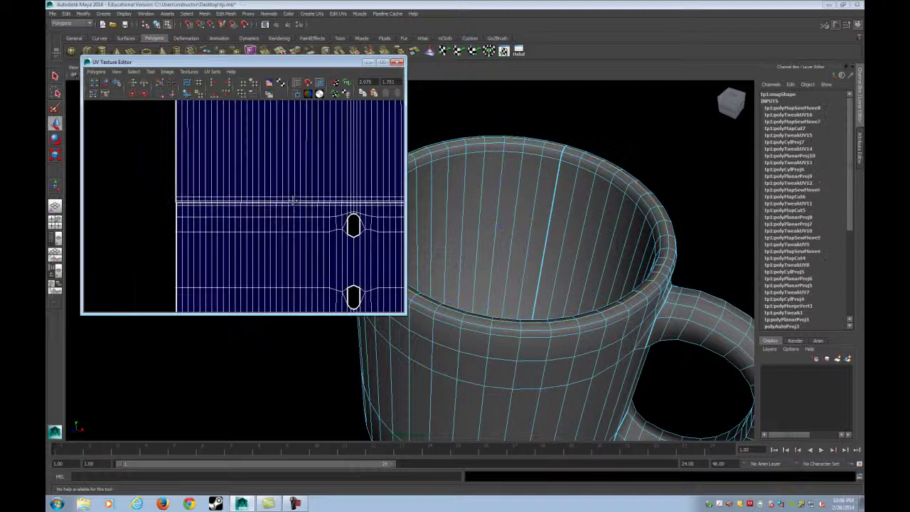
Cut the combined wall shell's UVs along the vertical edge line running through both handle holes
alt+middle_drag(347, 209, 251, 202)
scroll(251, 202, up, 3)
alt+right_drag(251, 201, 258, 203)
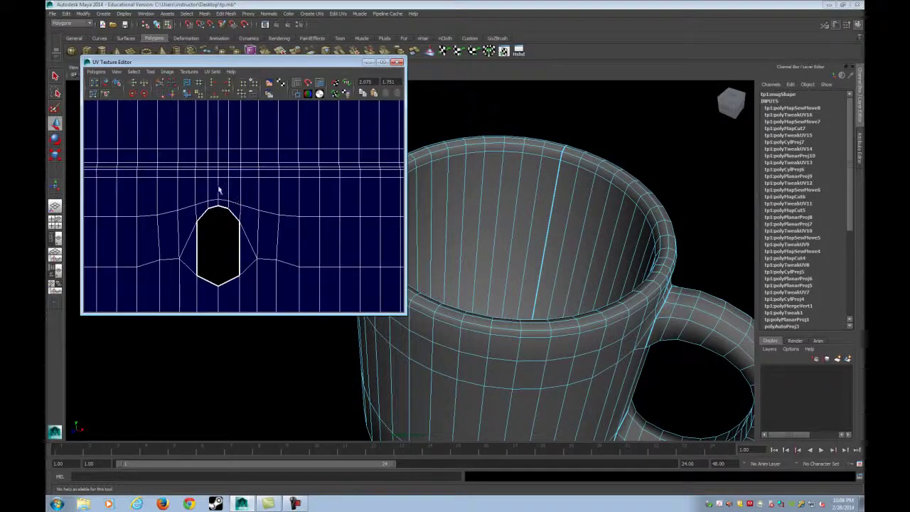
click(219, 190)
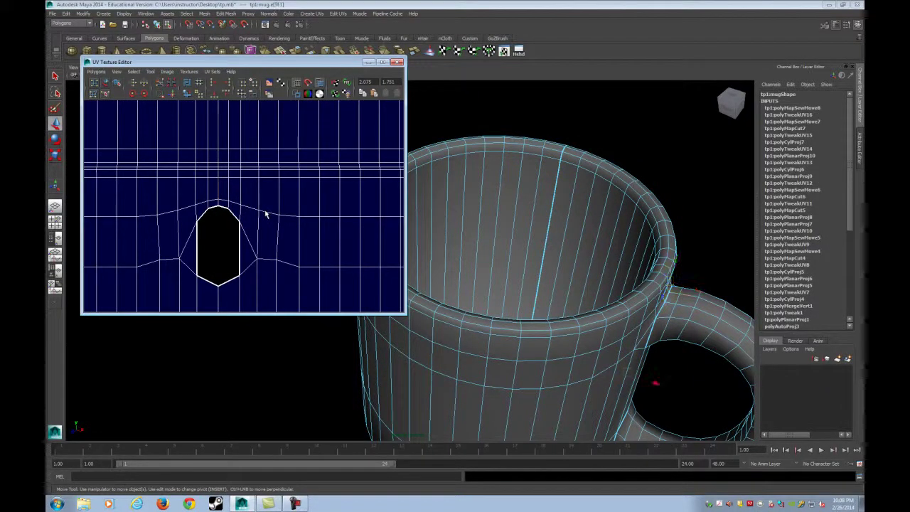
scroll(265, 214, down, 4)
alt+middle_drag(253, 276, 266, 221)
scroll(266, 221, up, 3)
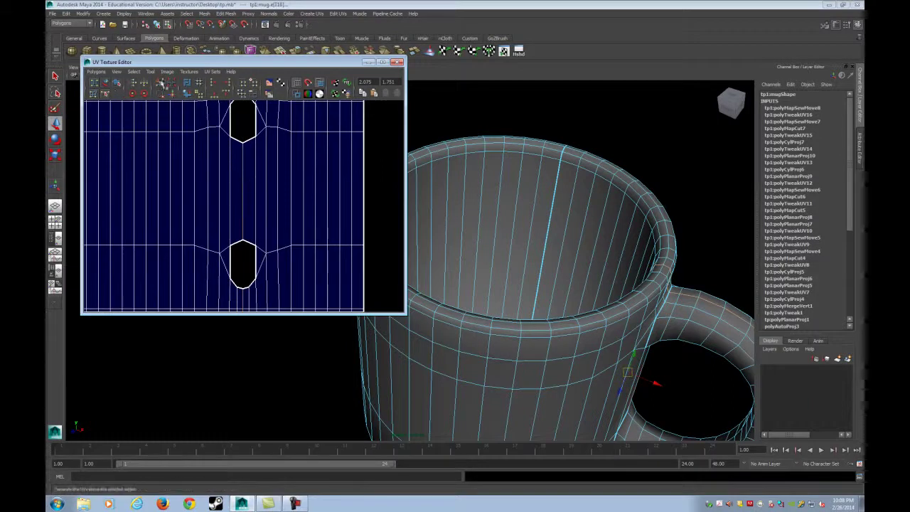
click(162, 84)
scroll(262, 199, down, 5)
alt+middle_drag(267, 165, 291, 203)
scroll(265, 178, up, 4)
scroll(284, 202, down, 2)
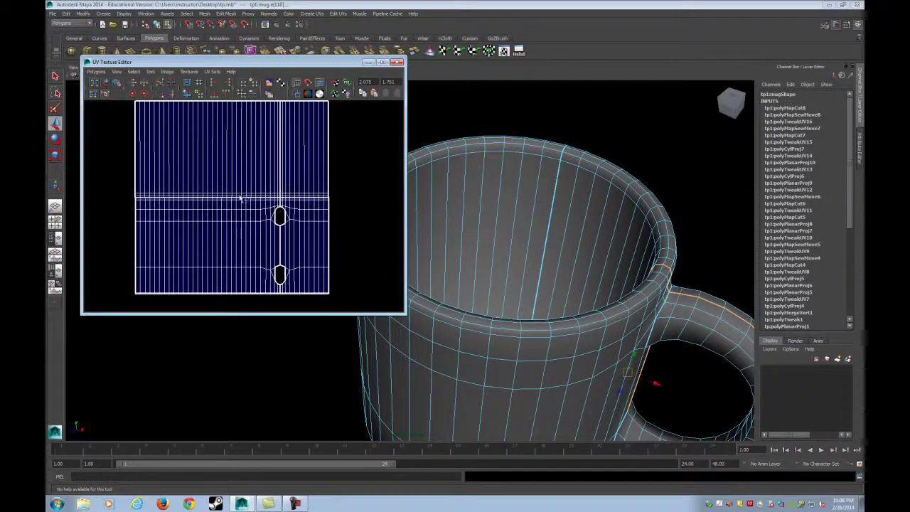
Select the combined wall shell's outer vertical border edges and Move and Sew them so the seam runs through the handle holes
alt+drag(537, 236, 532, 204)
alt+right_drag(533, 205, 625, 216)
alt+drag(626, 217, 574, 245)
scroll(575, 244, down, 5)
scroll(348, 226, up, 3)
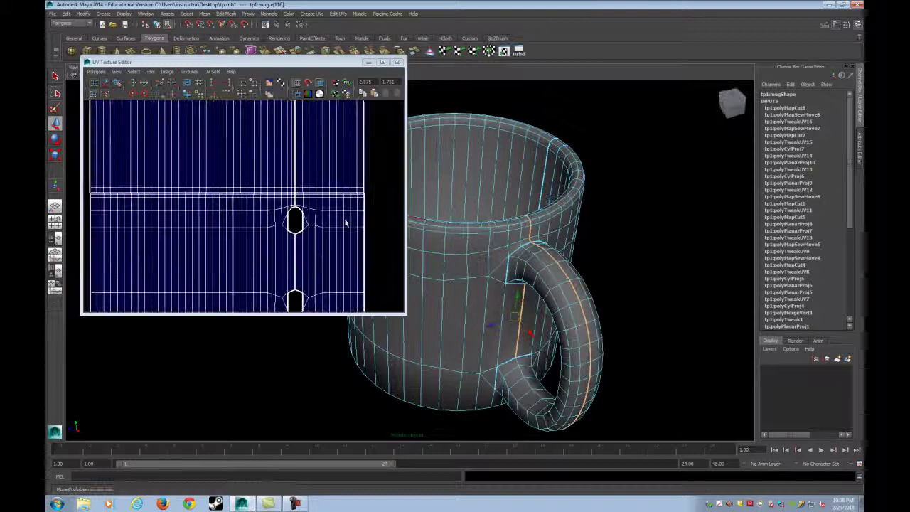
click(365, 241)
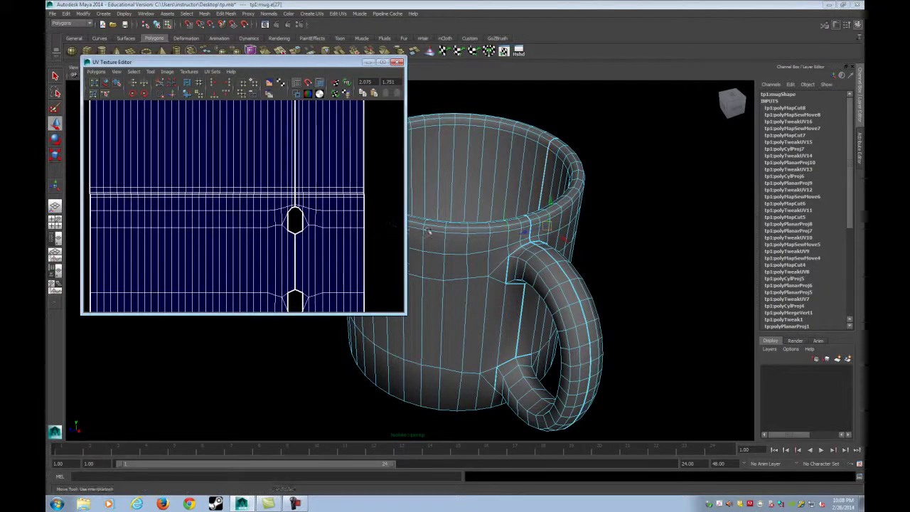
scroll(429, 233, down, 5)
alt+drag(430, 233, 433, 265)
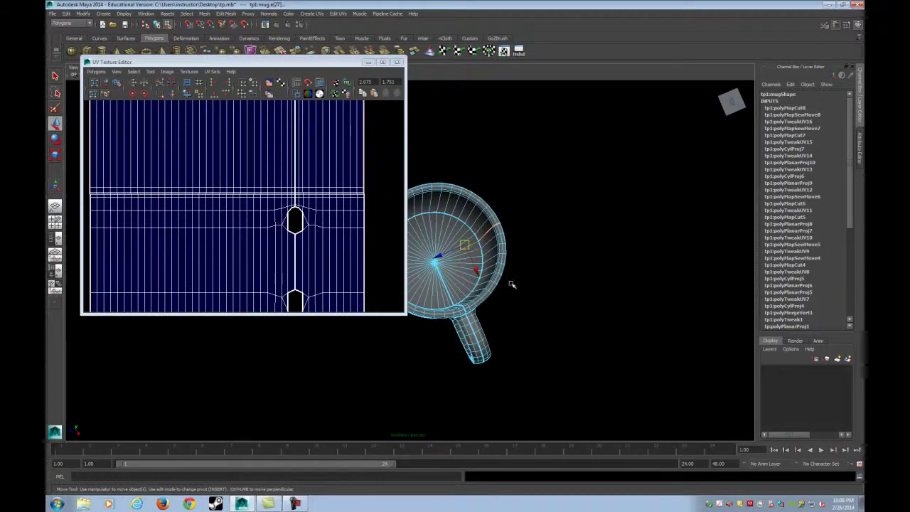
alt+drag(510, 284, 458, 198)
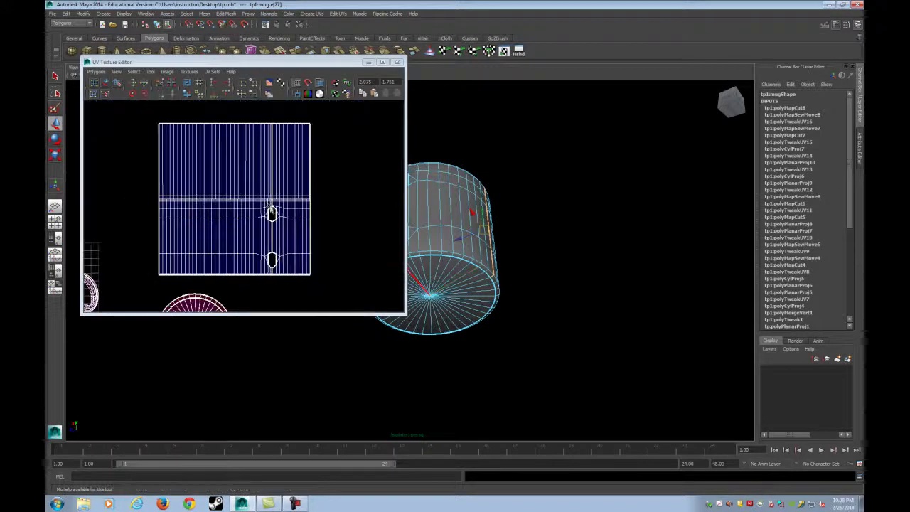
scroll(277, 212, down, 3)
key(g)
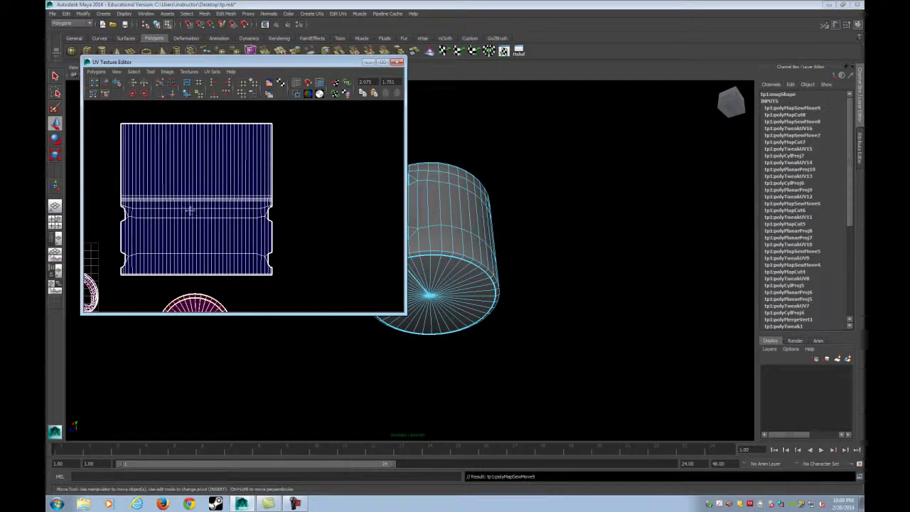
Select all faces of the mug's handle by its shell in the UV Texture Editor
alt+middle_drag(190, 210, 249, 185)
scroll(249, 185, up, 1)
alt+middle_drag(438, 240, 544, 175)
scroll(544, 175, up, 2)
alt+drag(545, 175, 527, 199)
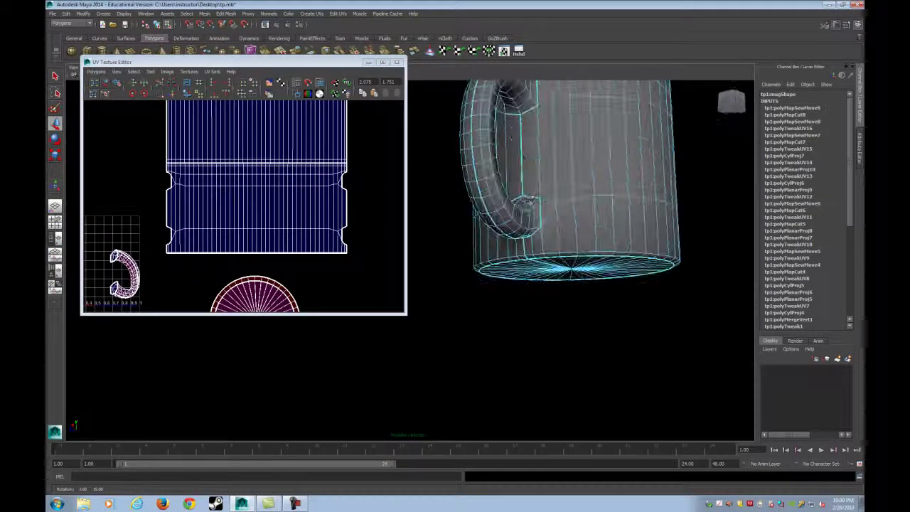
alt+middle_drag(181, 282, 288, 182)
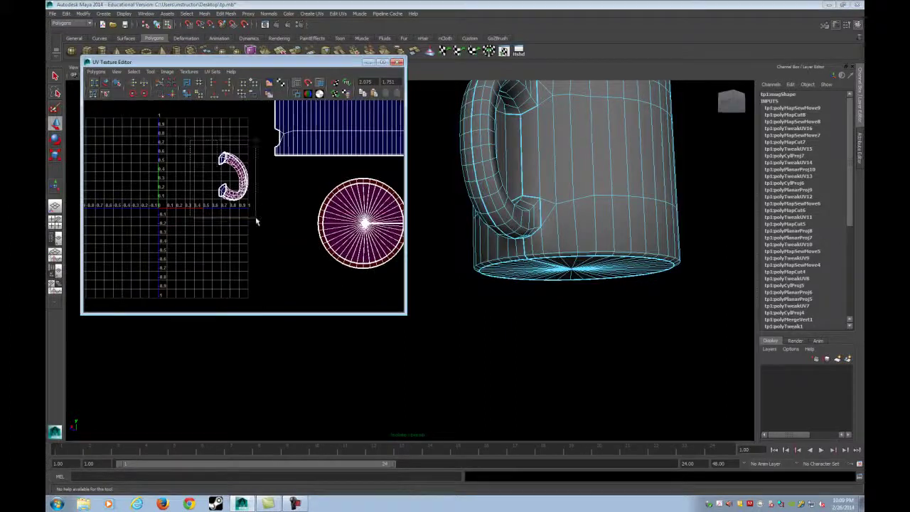
drag(256, 219, 258, 220)
alt+middle_drag(463, 192, 455, 263)
alt+drag(455, 263, 561, 281)
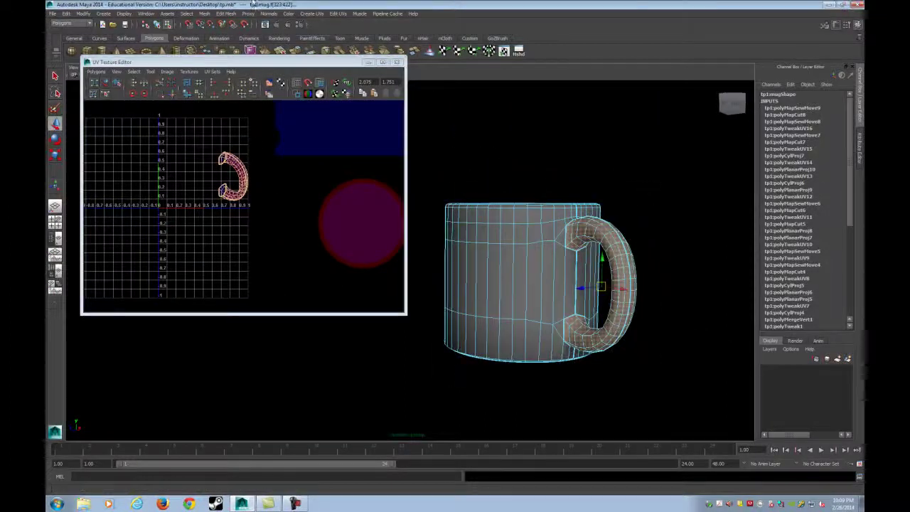
Apply Planar Mapping from the X axis to the handle faces and narrow the projection to an Image Scale U of about 0.37
click(268, 14)
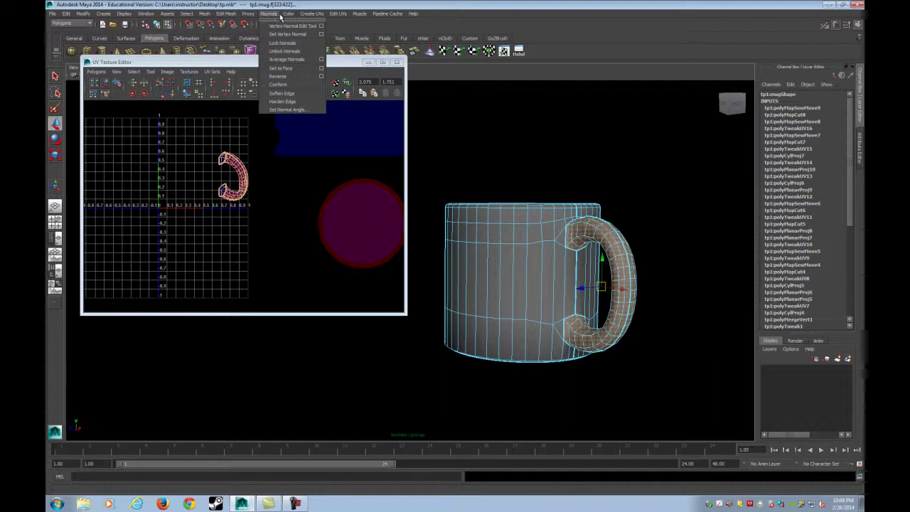
click(387, 27)
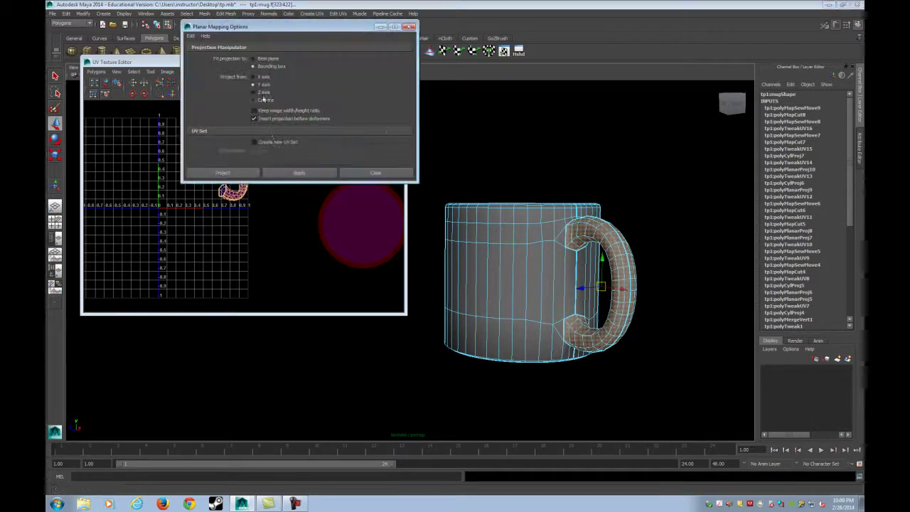
click(245, 174)
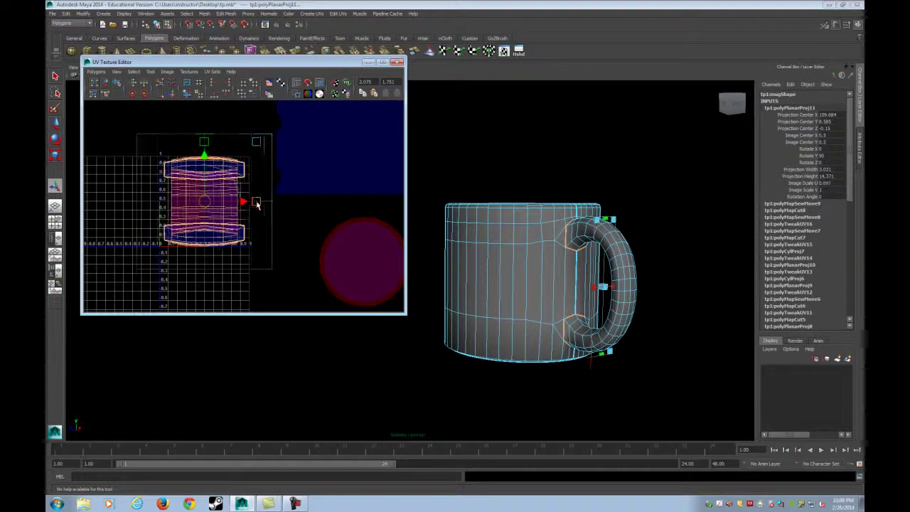
drag(257, 204, 220, 200)
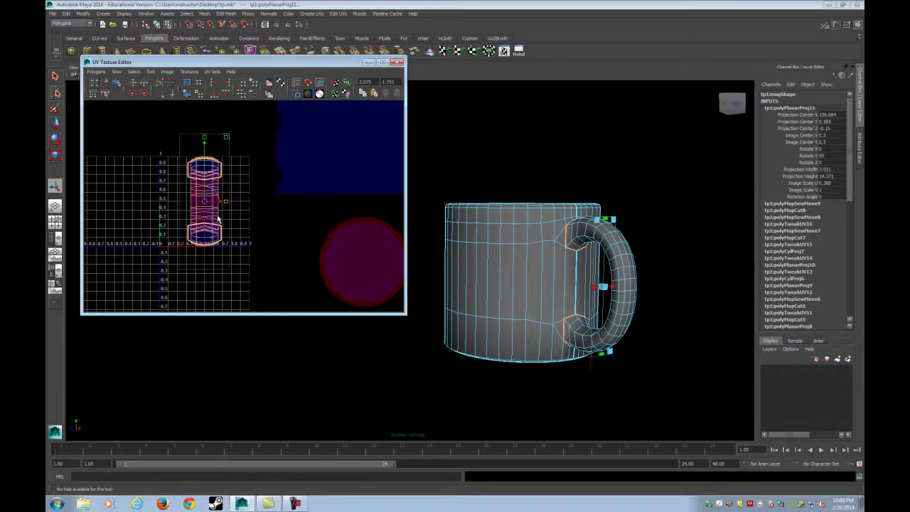
key(w)
Select the edge line running along the inner side of the handle and cut its UVs
alt+middle_drag(214, 202, 207, 160)
alt+right_drag(186, 152, 205, 167)
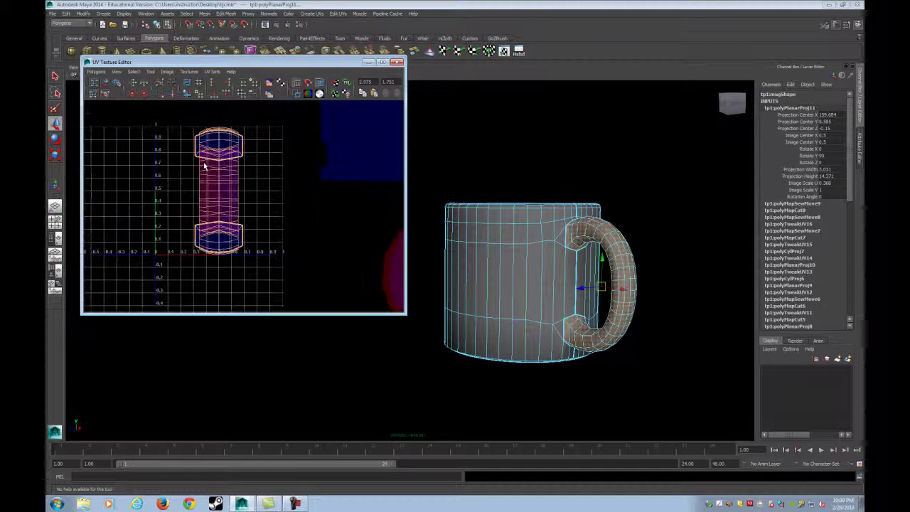
alt+drag(586, 278, 596, 284)
alt+middle_drag(596, 284, 450, 260)
alt+right_drag(449, 260, 481, 269)
alt+middle_drag(481, 269, 517, 259)
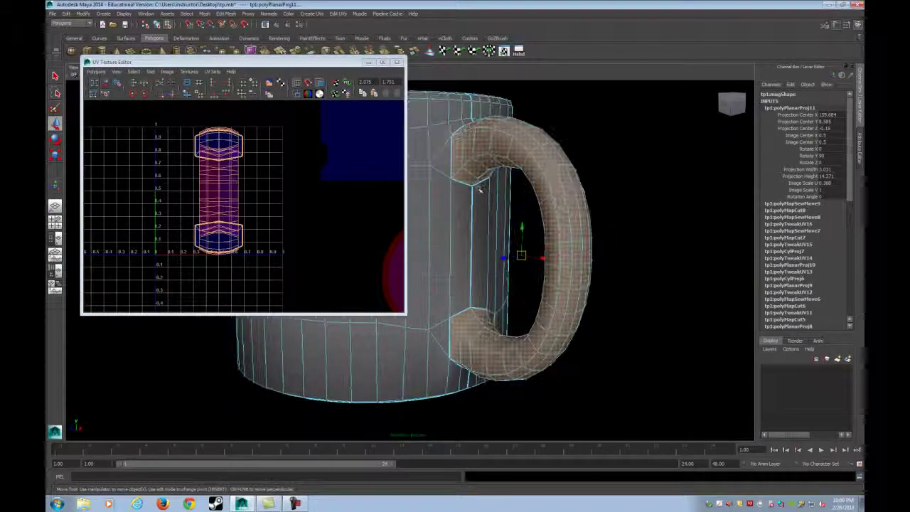
click(477, 185)
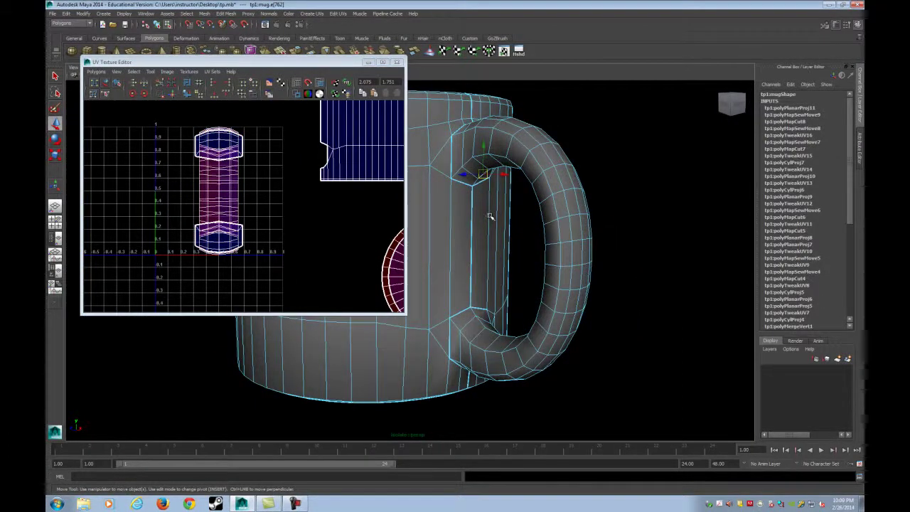
alt+drag(489, 216, 507, 239)
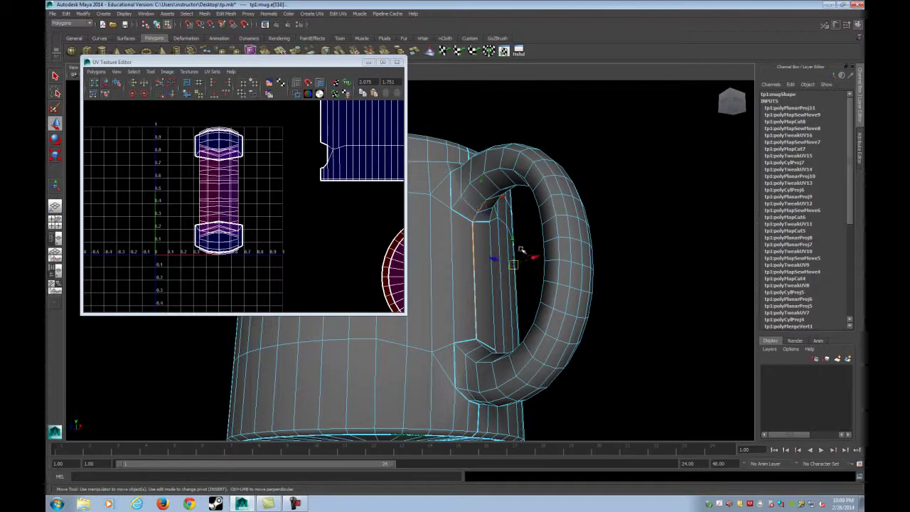
click(160, 83)
Select the upper half of the handle's UVs, unfold them and shift them slightly upward
alt+drag(484, 246, 477, 264)
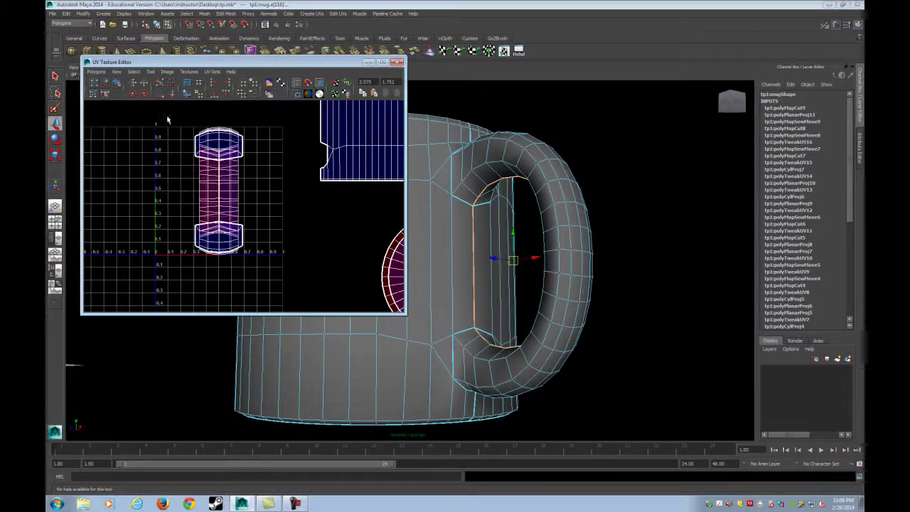
drag(258, 183, 266, 187)
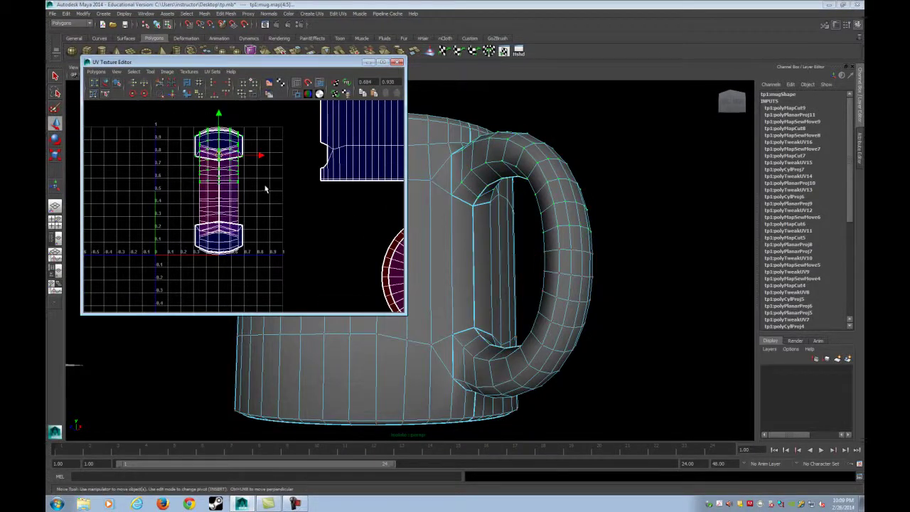
click(174, 96)
drag(219, 115, 218, 110)
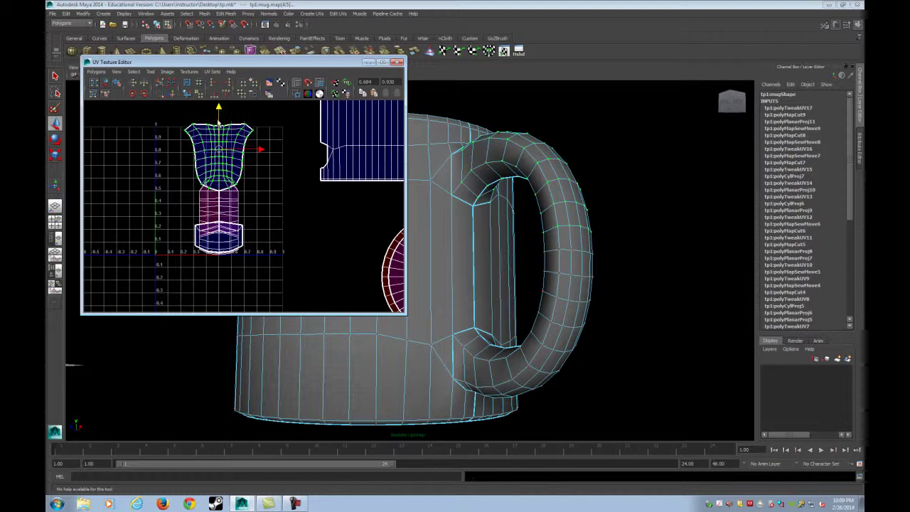
Unfold the lower half of the handle's UVs, enlarge them slightly and move them down clear of the upper half
drag(280, 278, 164, 194)
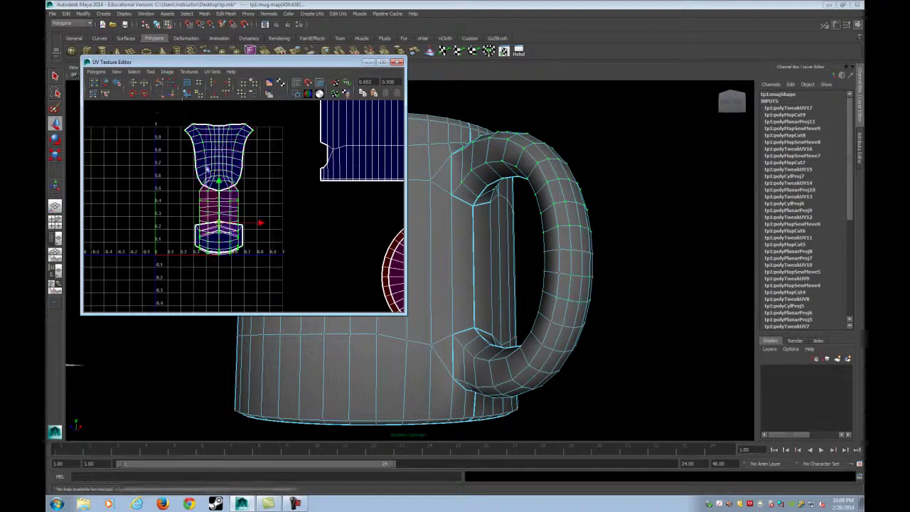
click(185, 95)
key(r)
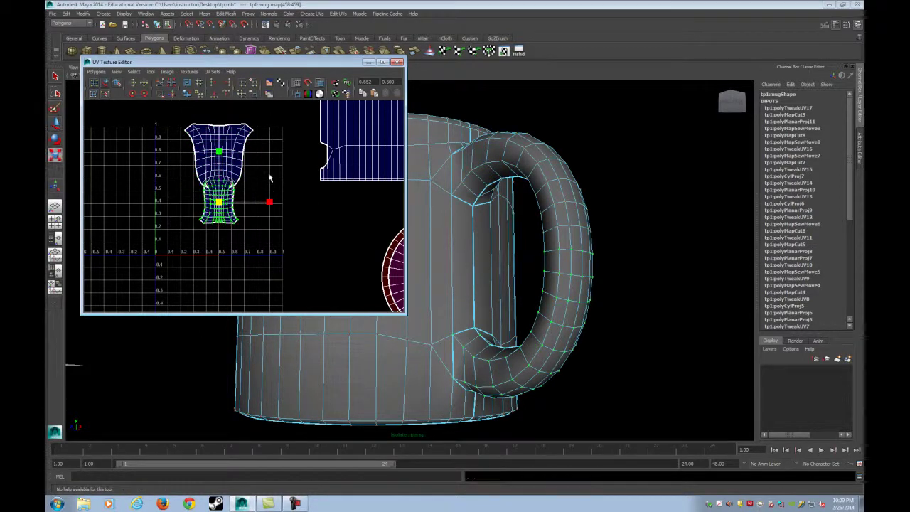
drag(219, 172, 221, 181)
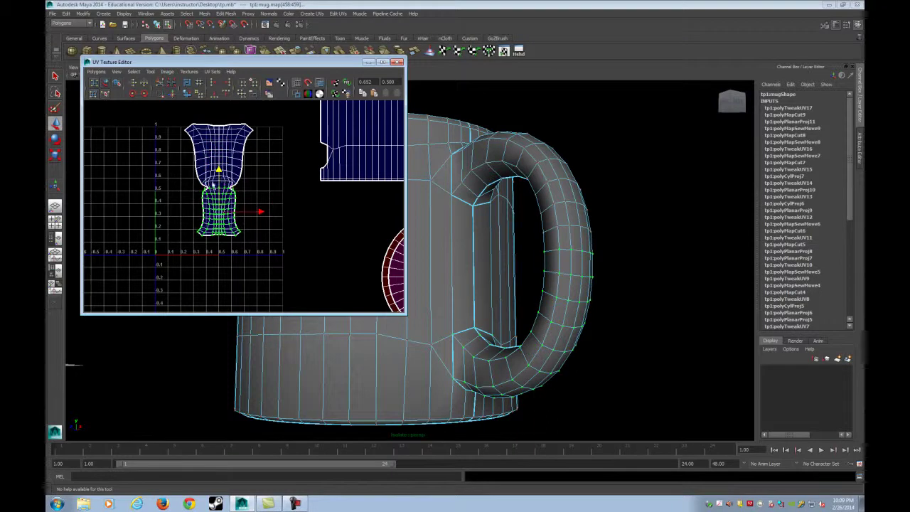
Unfold overlapping middle and upper sections of the handle's UVs repeatedly to give the strip an even width
drag(170, 162, 275, 204)
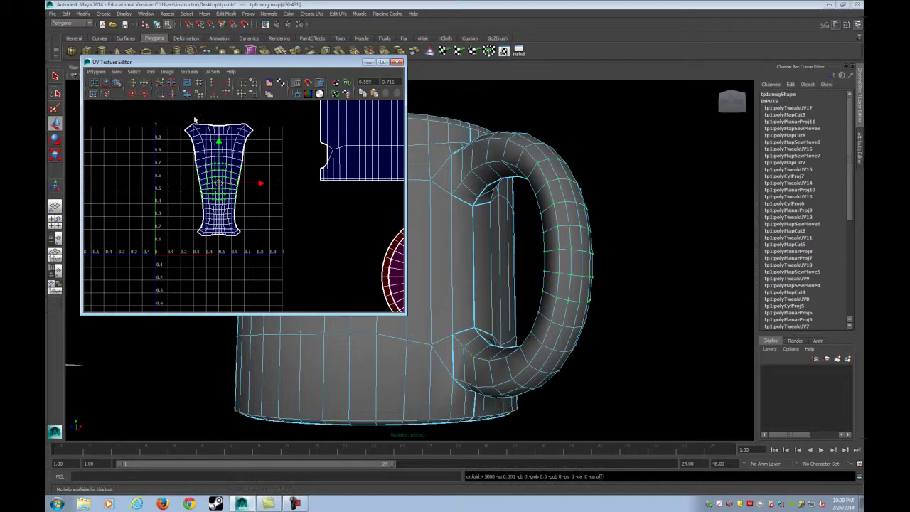
drag(164, 112, 276, 187)
key(g)
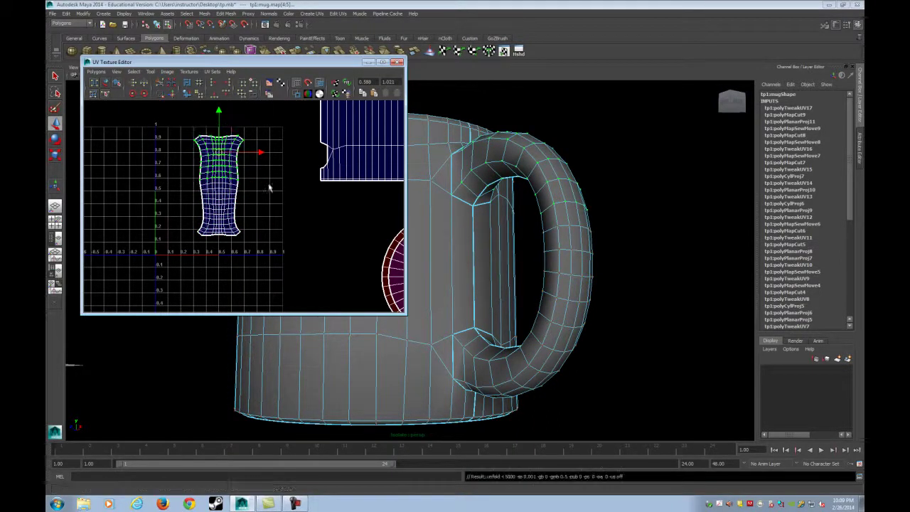
drag(171, 160, 265, 208)
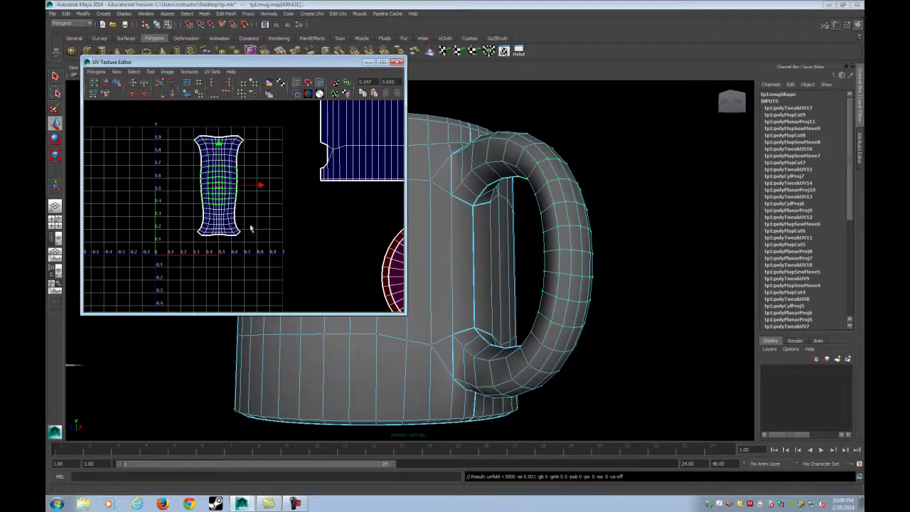
click(168, 166)
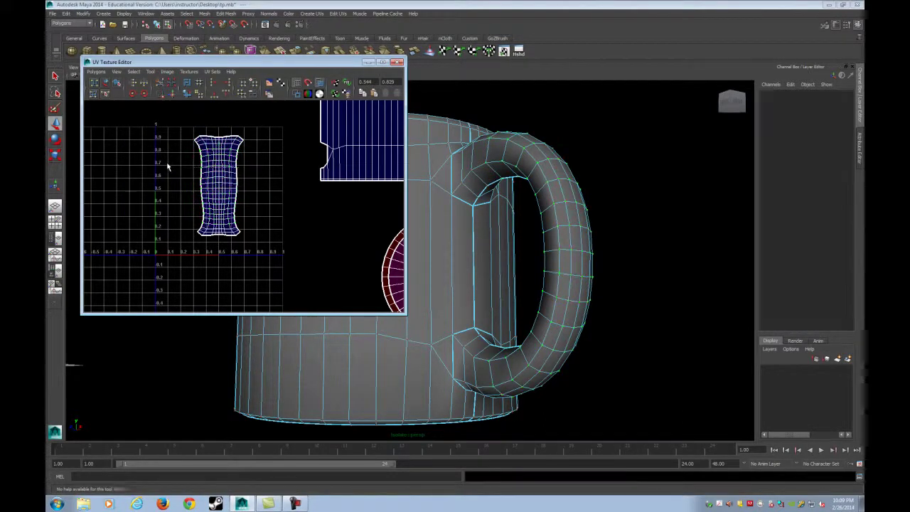
drag(166, 116, 268, 171)
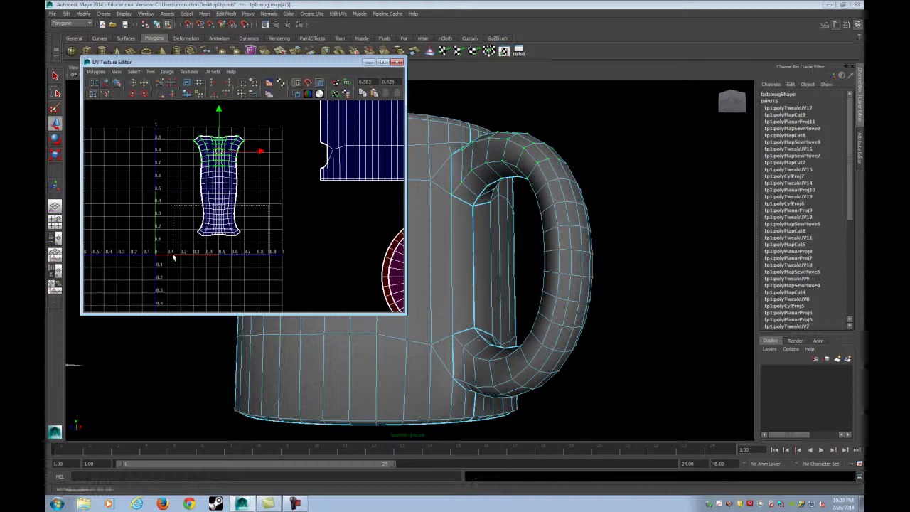
click(220, 256)
Move the handle's UV shell beside the base shell, rotate it to lie horizontally and place it just below the wall shell
scroll(213, 245, up, 2)
scroll(205, 233, down, 4)
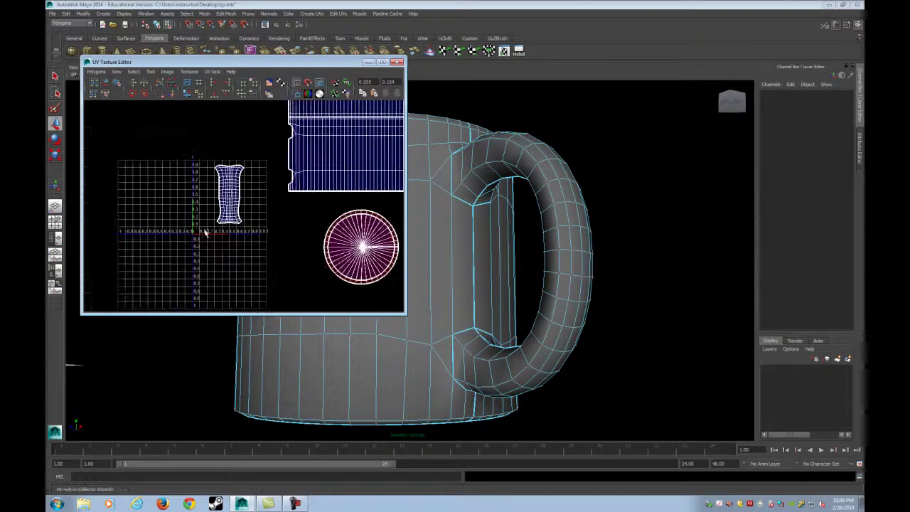
scroll(207, 232, down, 4)
alt+middle_drag(236, 223, 208, 223)
scroll(209, 224, up, 3)
drag(125, 243, 193, 151)
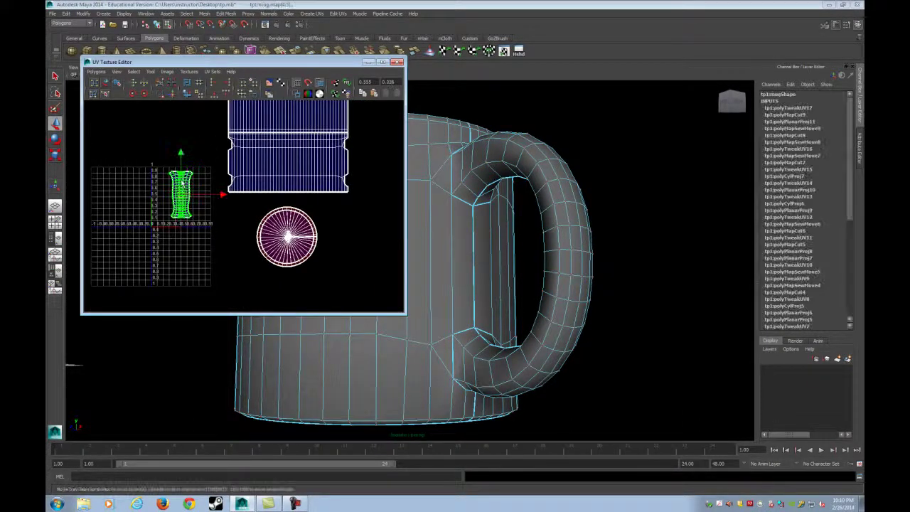
drag(182, 183, 346, 213)
scroll(324, 222, up, 2)
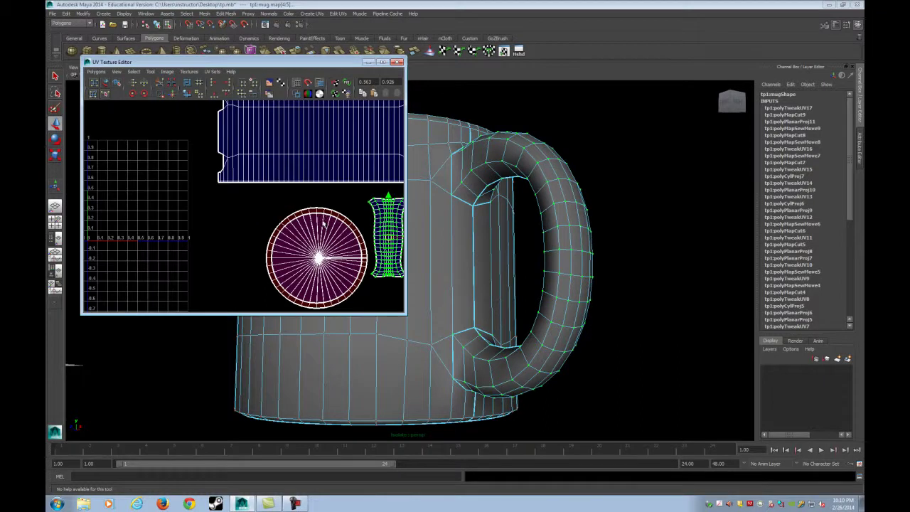
click(133, 97)
click(132, 96)
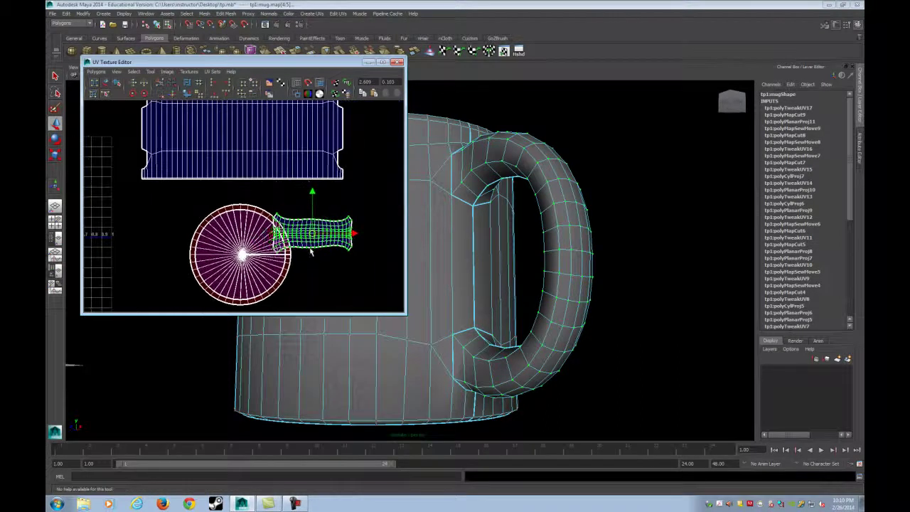
middle_drag(310, 251, 300, 220)
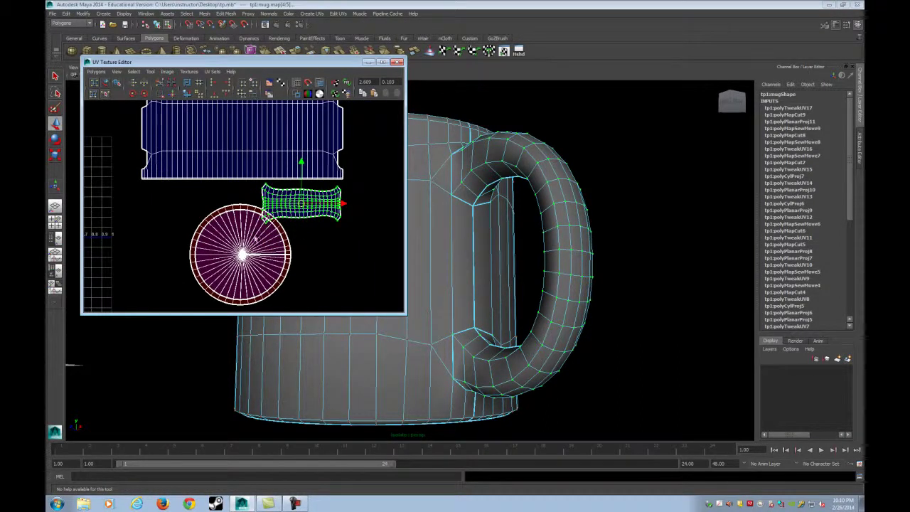
Move the round base UV shell up to sit just under the wall shell, clear of the handle shell
drag(236, 303, 236, 303)
drag(242, 255, 189, 234)
scroll(257, 253, down, 2)
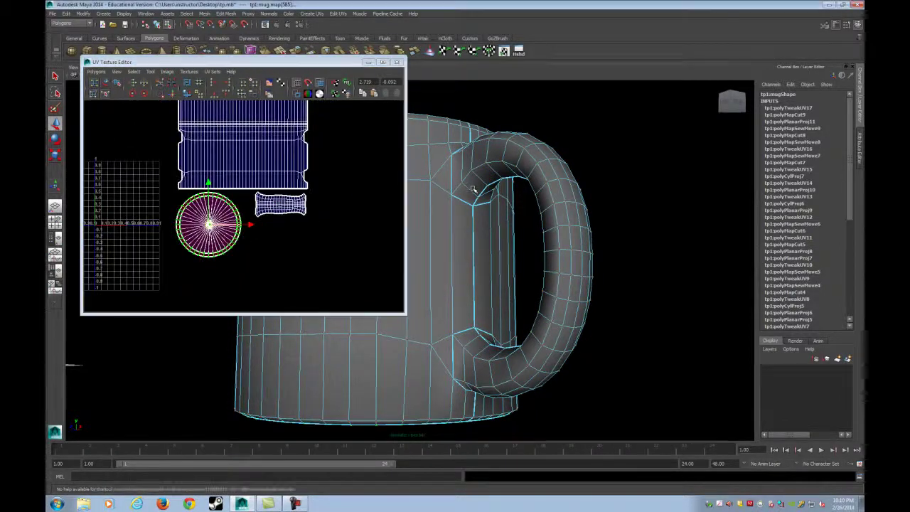
Create a new Blinn material in the Hypershade and connect a Checker texture to it with the Default connection
click(573, 144)
click(458, 162)
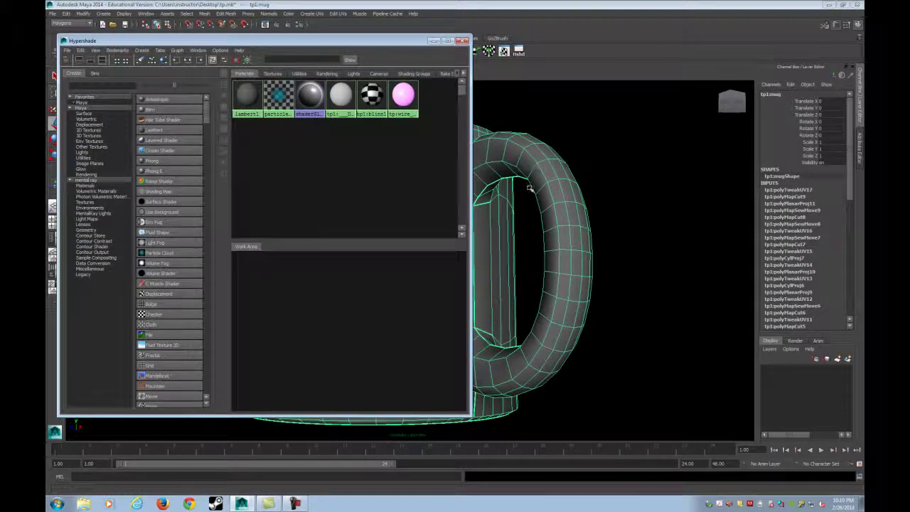
alt+drag(530, 188, 578, 217)
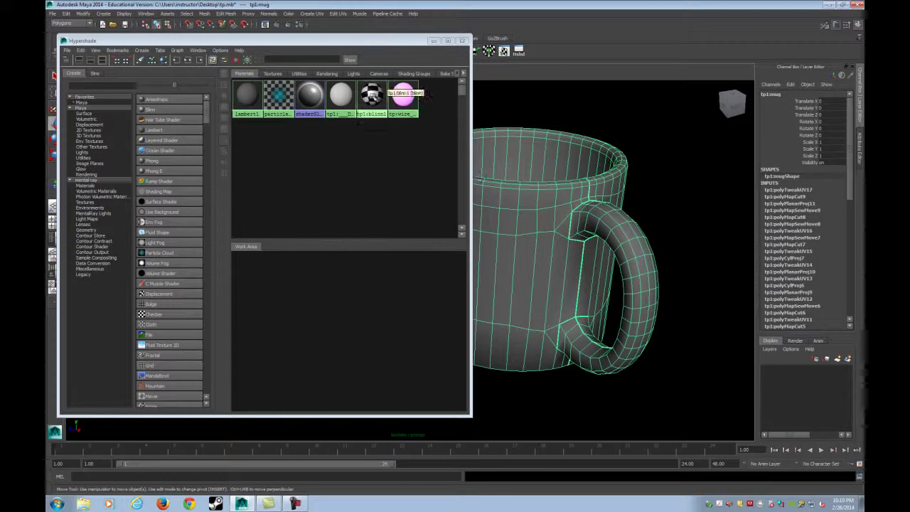
click(152, 110)
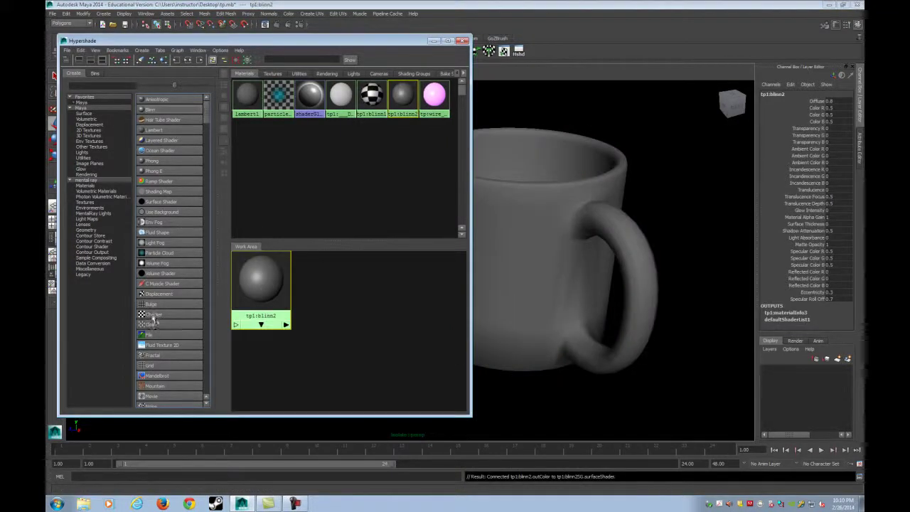
middle_drag(153, 315, 262, 268)
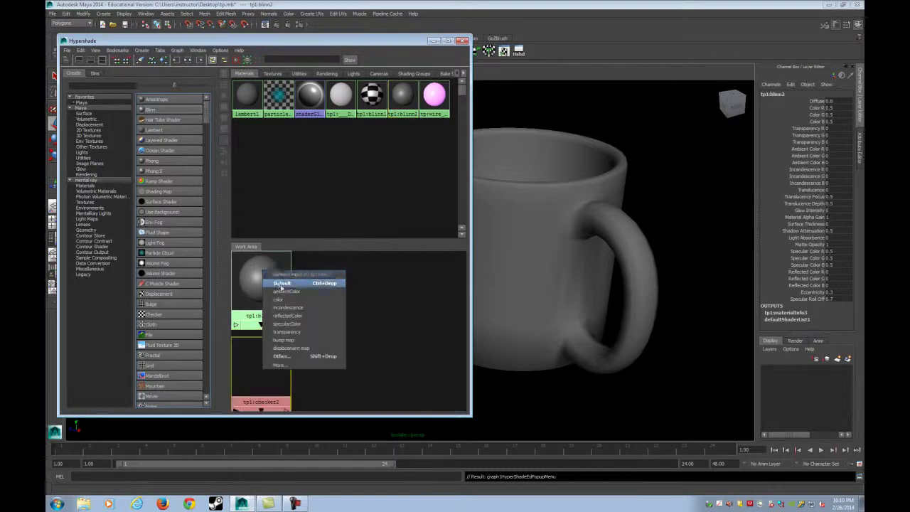
click(281, 287)
Assign the checkered Blinn material to the mug and display the model with its textures
click(497, 286)
right_drag(252, 286, 257, 269)
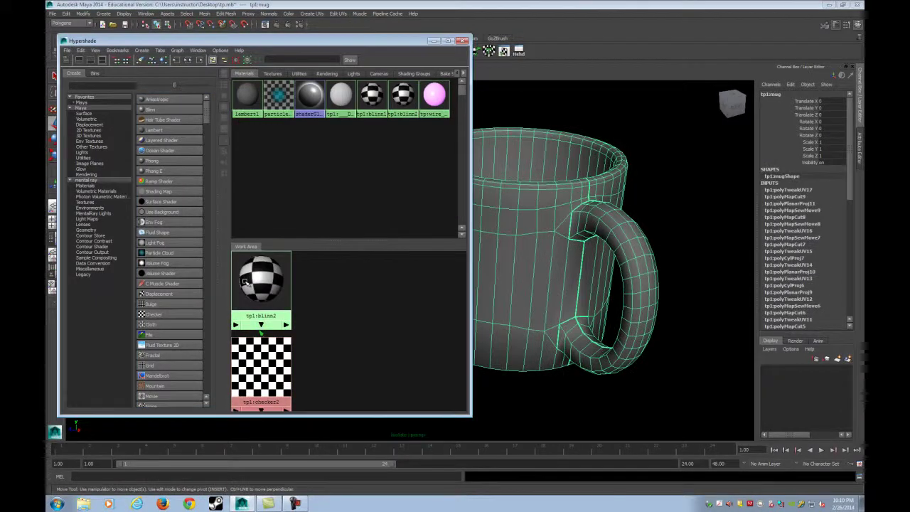
alt+middle_drag(562, 330, 630, 340)
click(597, 394)
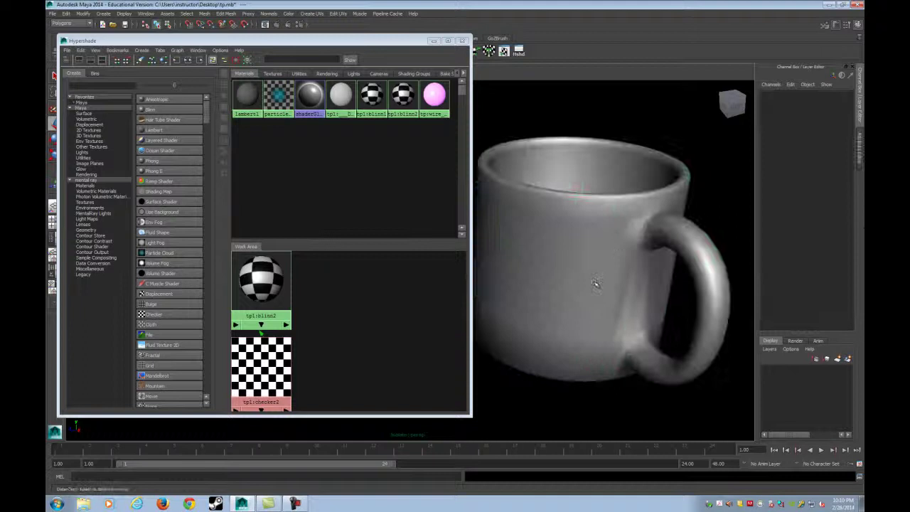
key(6)
alt+drag(571, 285, 631, 254)
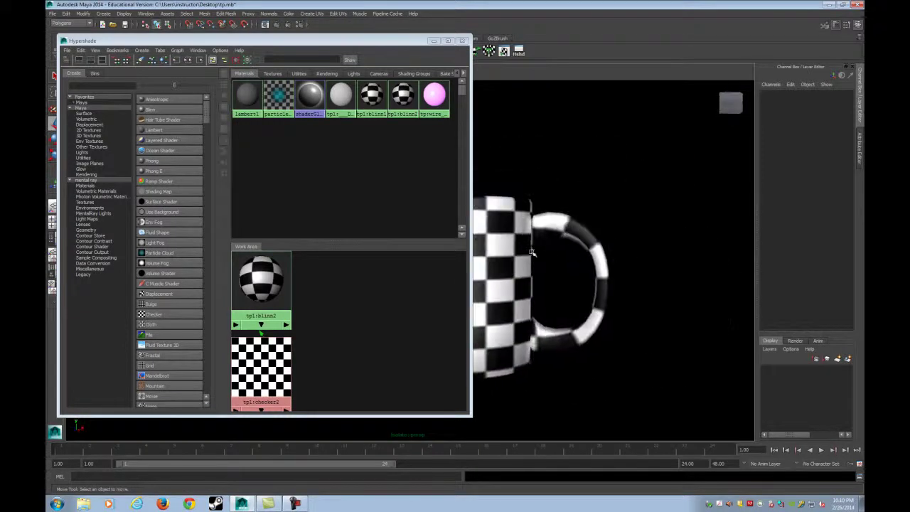
Graph the checkered Blinn's network and open the attributes of its place2dTexture node
click(507, 251)
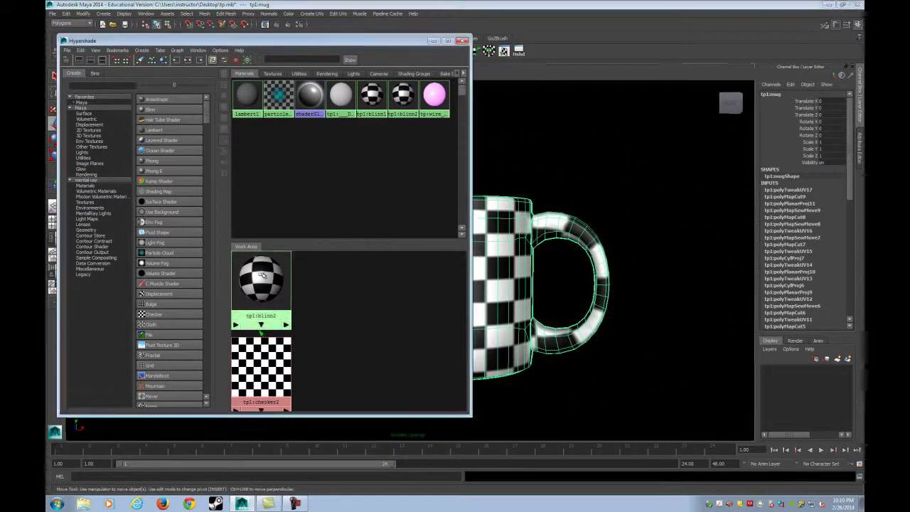
right_drag(261, 288, 355, 283)
click(267, 286)
double_click(267, 284)
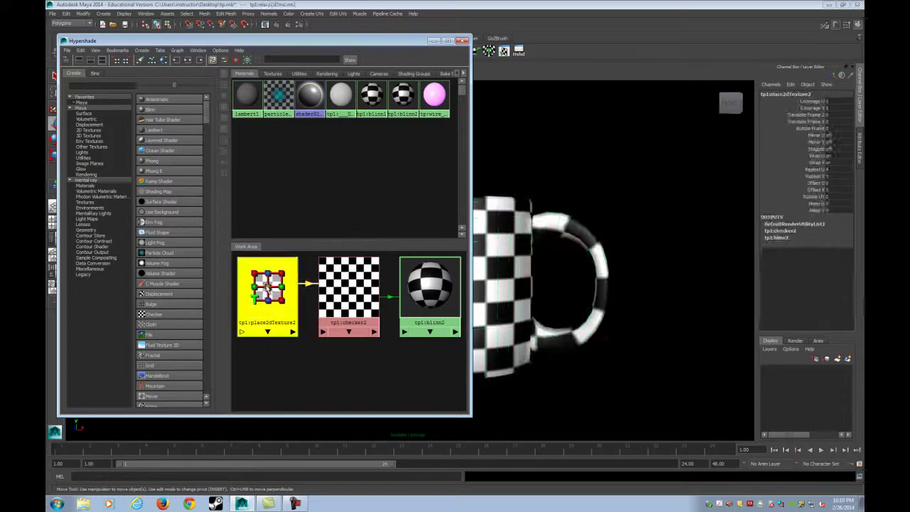
Set the checker texture's Repeat UV to 5 in both directions
drag(766, 246, 747, 245)
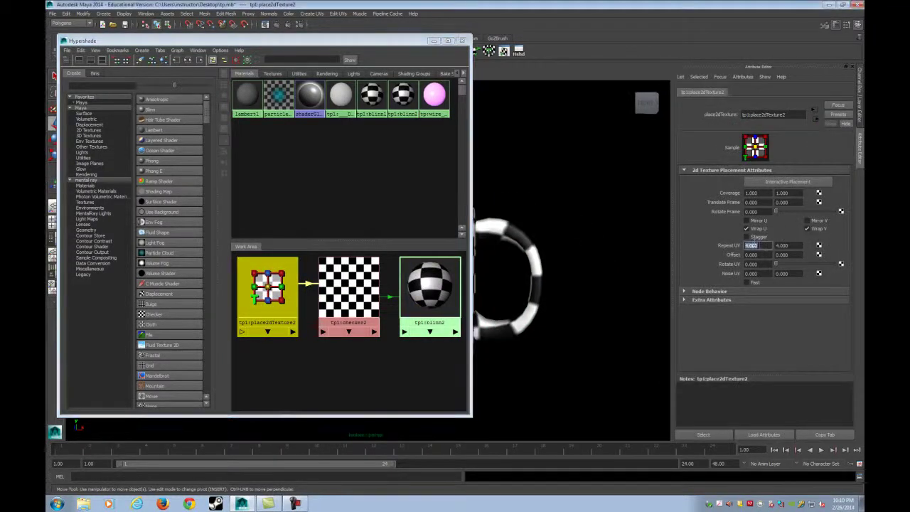
text(5)
key(Tab)
text(5)
key(Return)
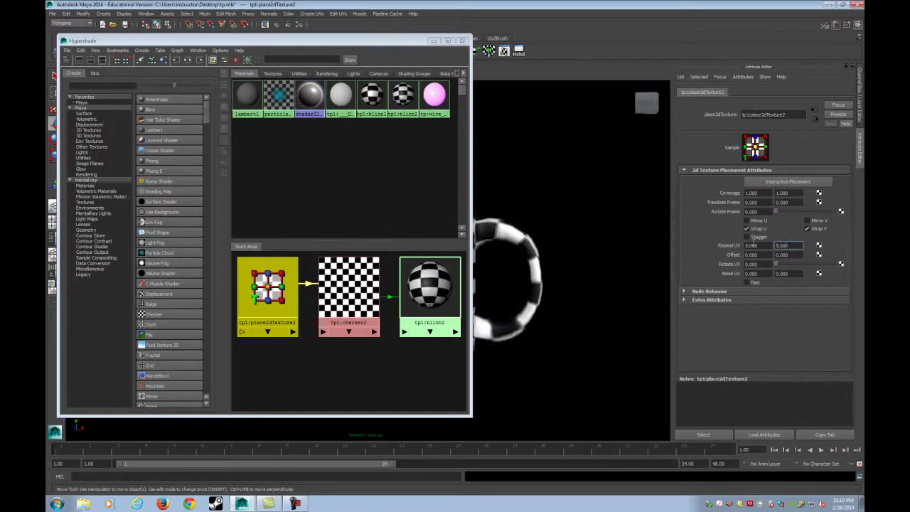
alt+middle_drag(519, 283, 628, 267)
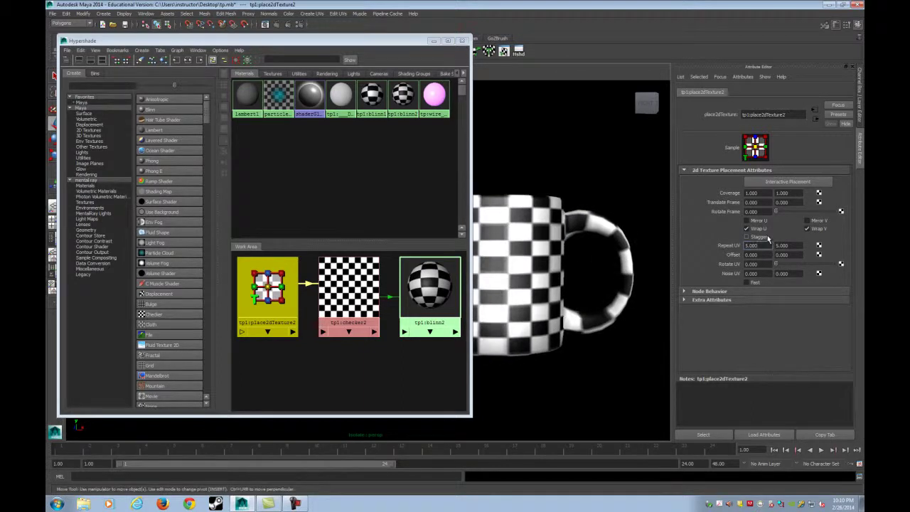
Set the checker texture's Repeat UV to 4 in both directions and close the Hypershade
text(4)
key(Tab)
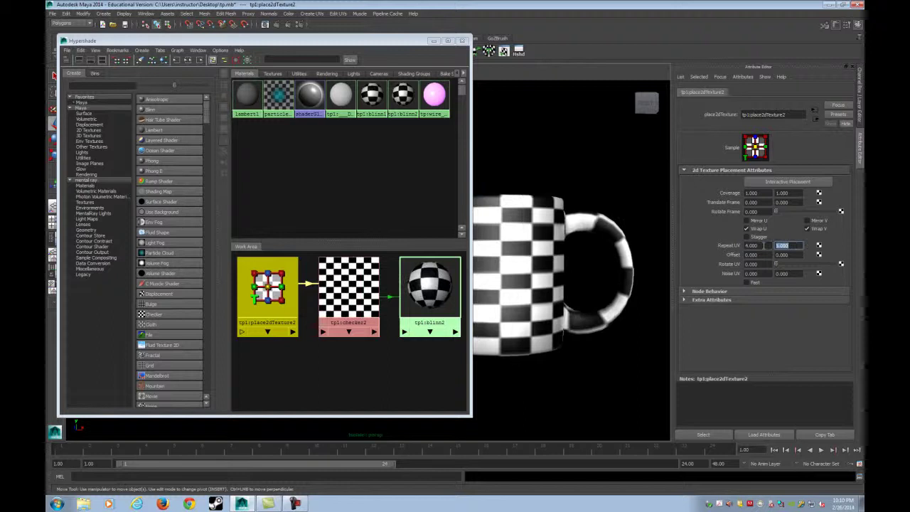
key(Return)
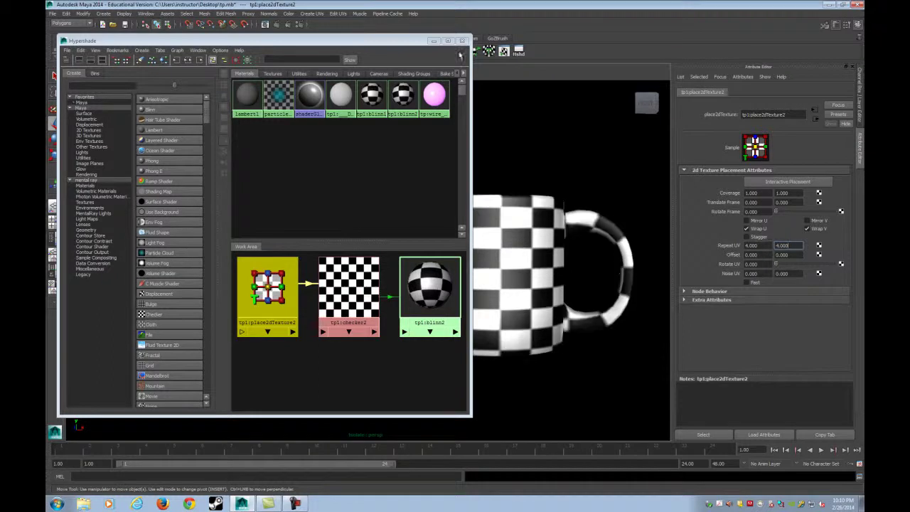
click(462, 41)
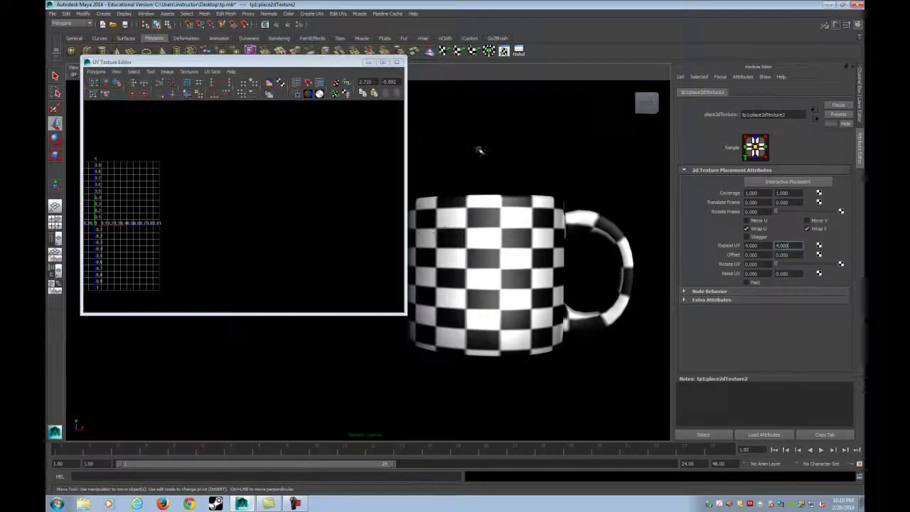
Select the mug and examine its full UV layout and the checker pattern around its wall for distortion
click(498, 278)
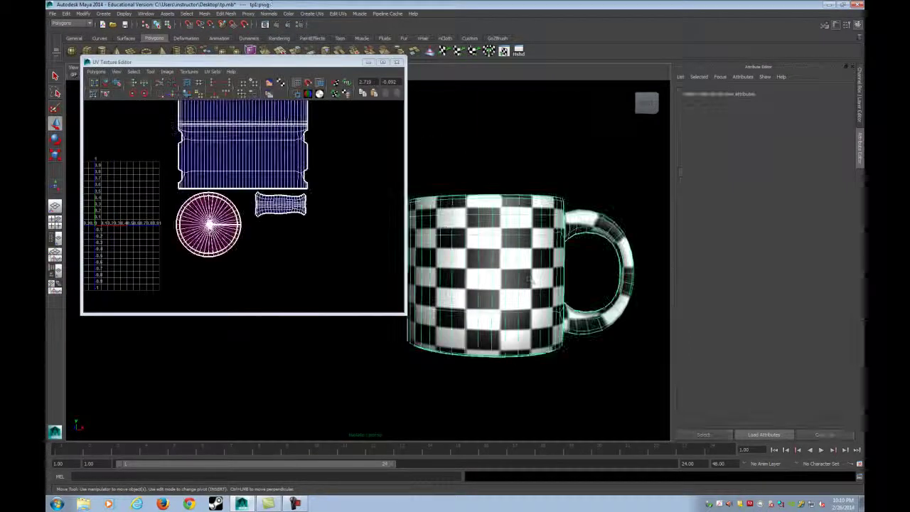
alt+middle_drag(318, 235, 327, 244)
alt+right_drag(317, 249, 305, 243)
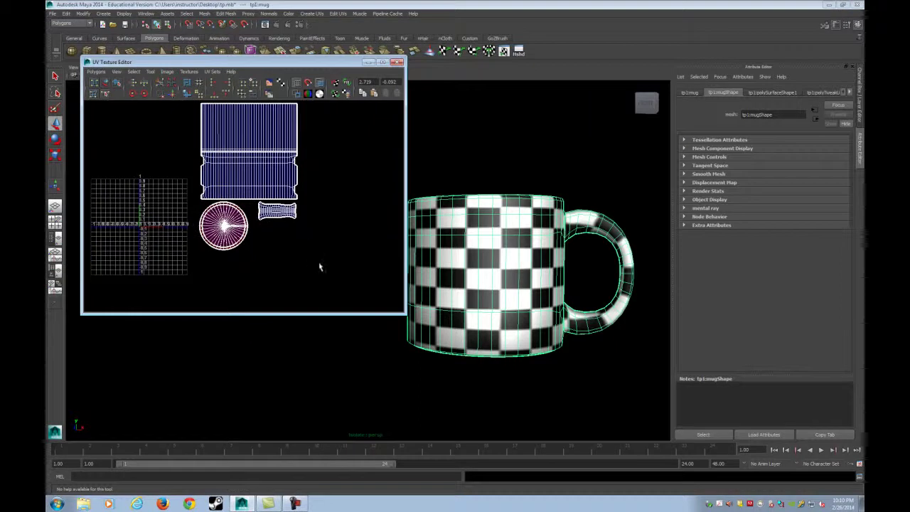
alt+drag(398, 260, 538, 257)
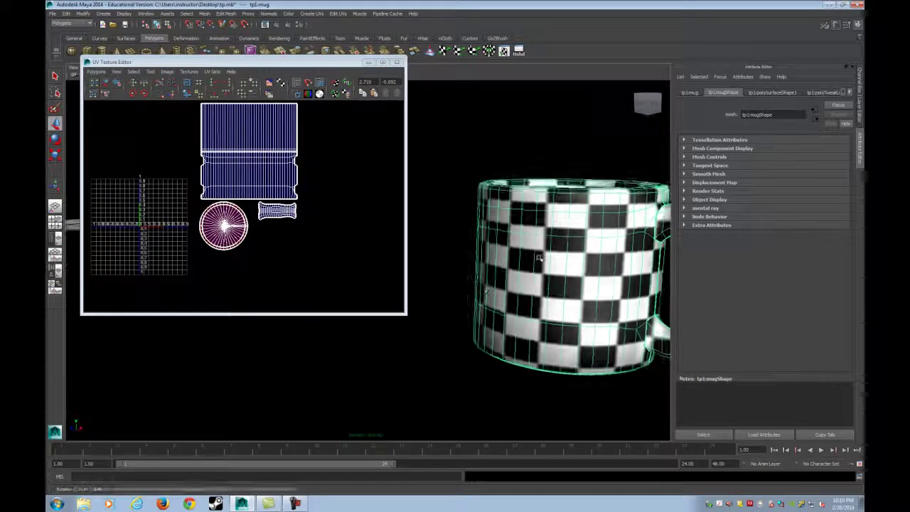
Examine the checker pattern on the mug's handle and compare it with the handle's UV shell
alt+middle_drag(538, 257, 478, 248)
alt+drag(568, 249, 640, 246)
alt+middle_drag(640, 245, 597, 243)
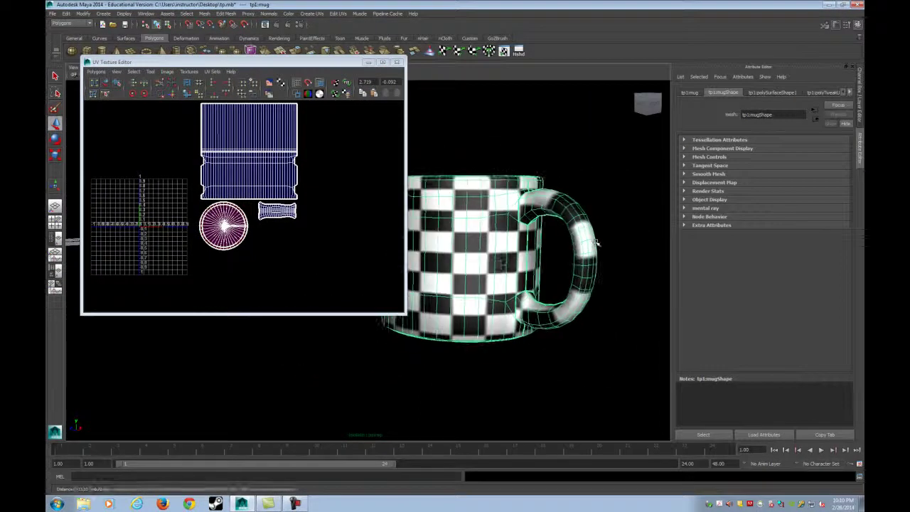
alt+drag(598, 243, 540, 272)
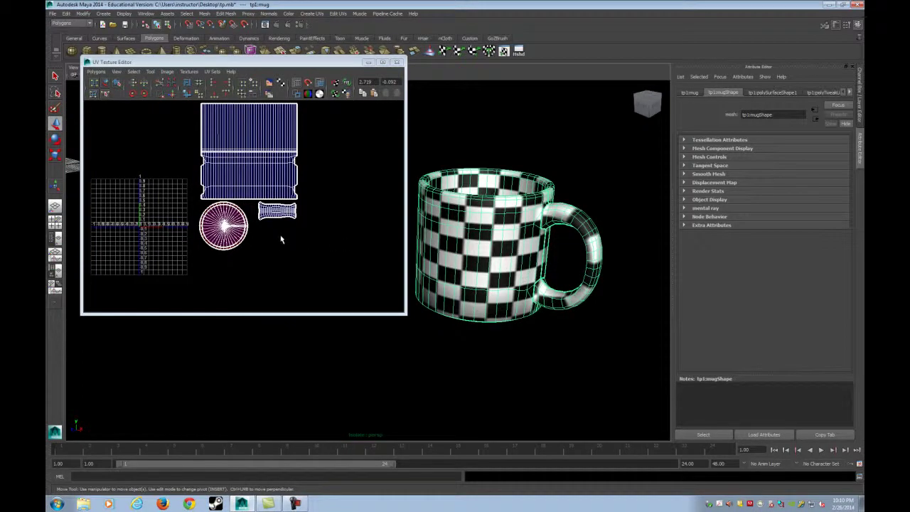
scroll(281, 240, up, 1)
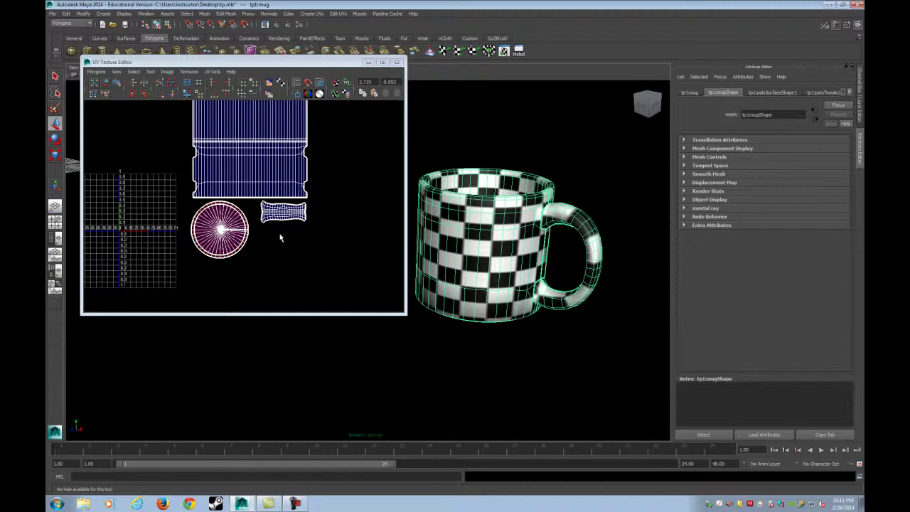
alt+middle_drag(276, 218, 276, 247)
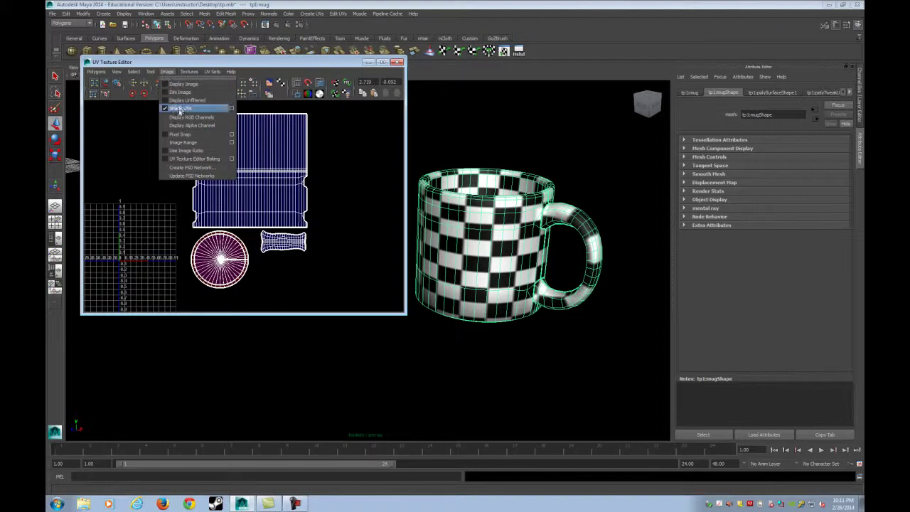
Display the checker image behind the UV shells in the UV Texture Editor
click(189, 88)
scroll(183, 193, up, 2)
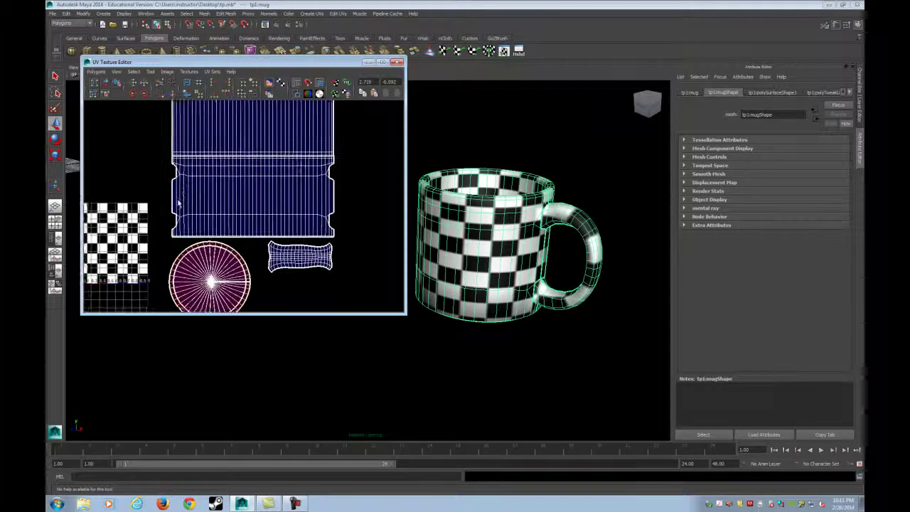
alt+middle_drag(177, 203, 199, 208)
scroll(199, 207, down, 1)
scroll(199, 207, down, 1)
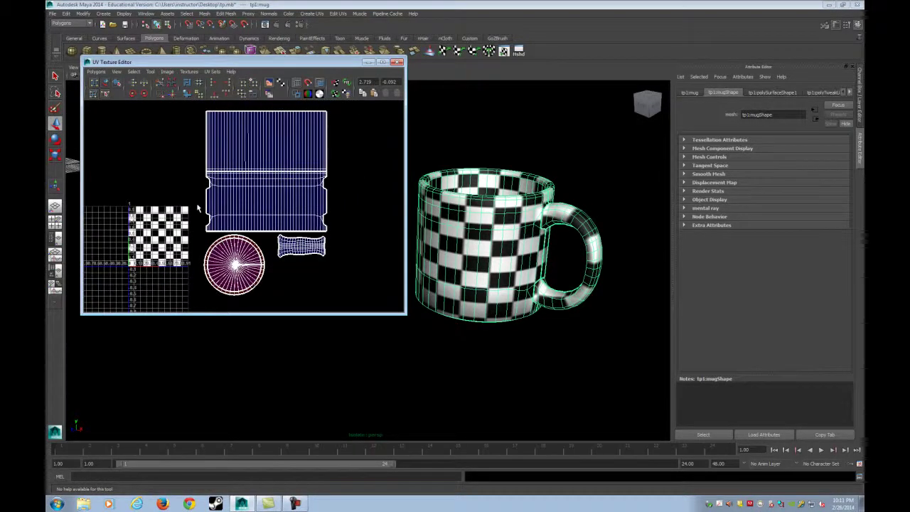
scroll(225, 178, up, 2)
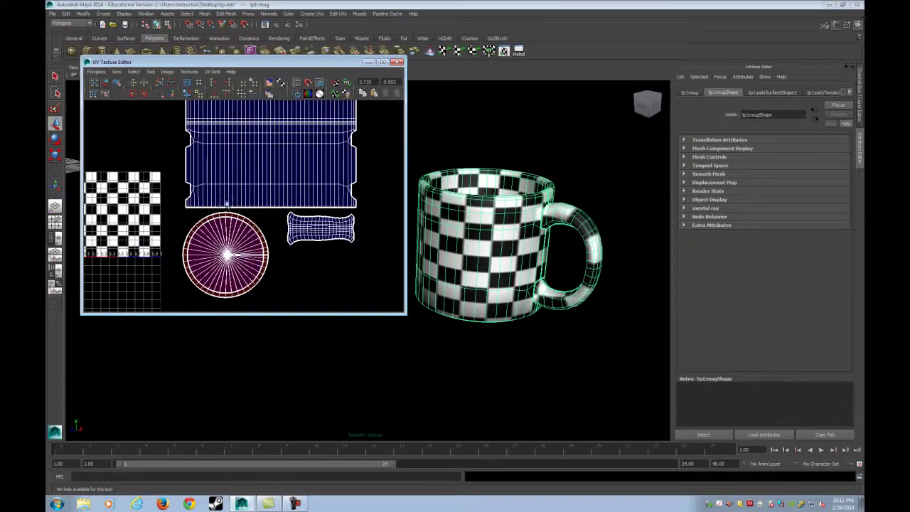
Select the mug wall's whole UV shell and scale it wider horizontally to even out the checker squares
right_drag(214, 163, 230, 156)
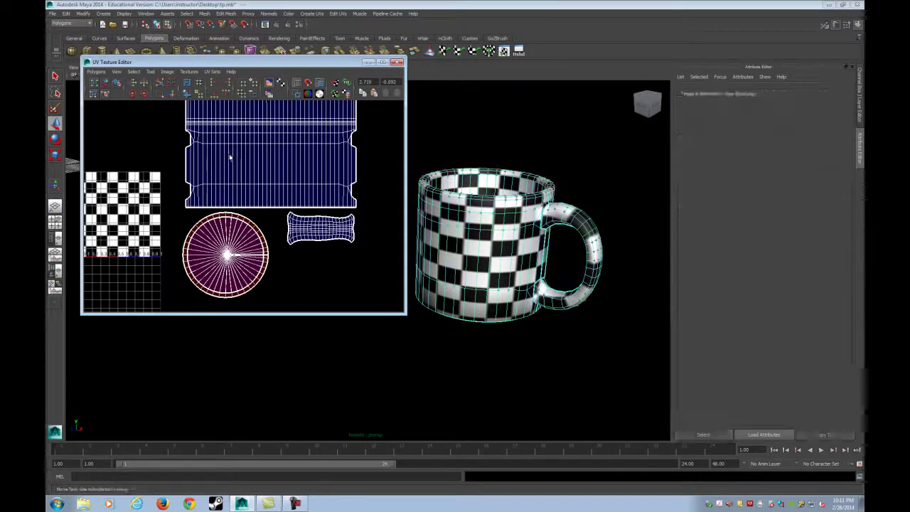
drag(183, 131, 209, 163)
ctrl+right_drag(245, 141, 281, 125)
scroll(285, 160, up, 1)
alt+middle_drag(285, 172, 250, 228)
key(r)
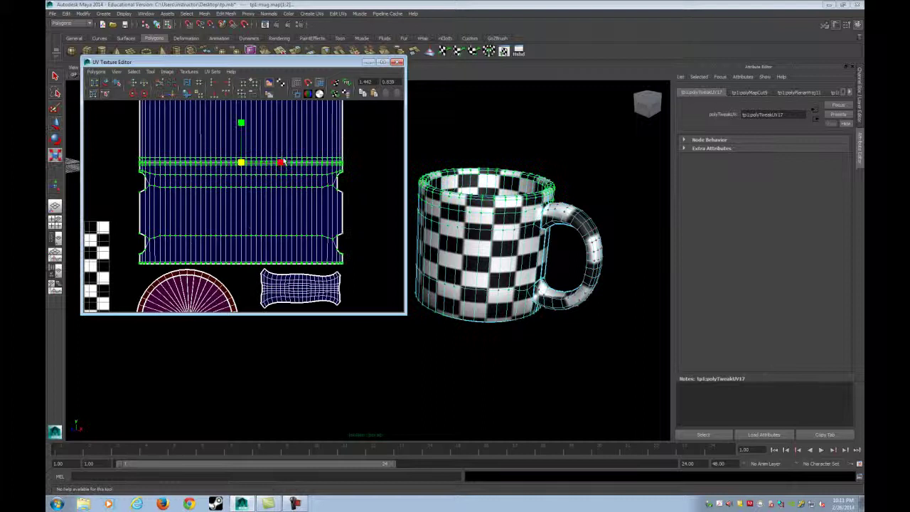
drag(282, 163, 296, 163)
Examine the checker pattern on the wall, rim and inside of the mug, and reselect the mug in object mode
alt+drag(545, 244, 441, 222)
scroll(516, 235, up, 5)
scroll(481, 223, down, 4)
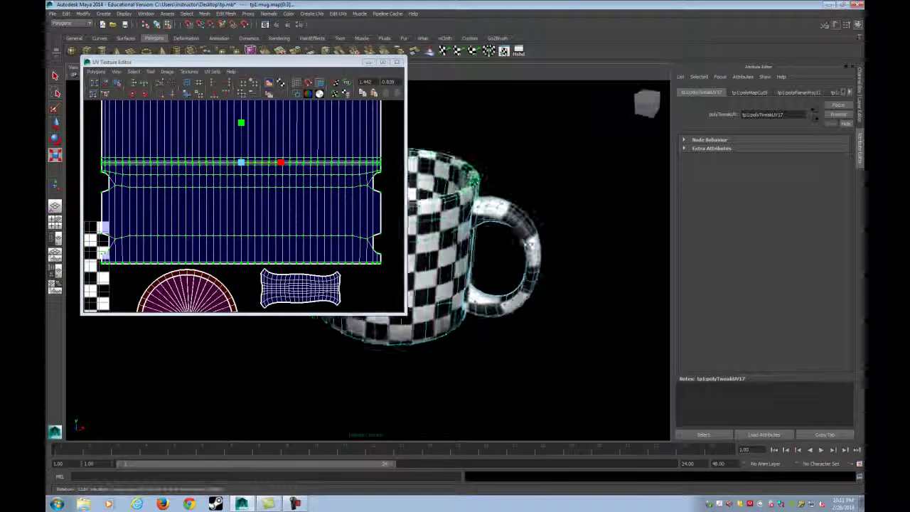
scroll(440, 221, down, 3)
alt+middle_drag(441, 221, 521, 231)
alt+drag(521, 231, 517, 244)
right_drag(477, 222, 537, 178)
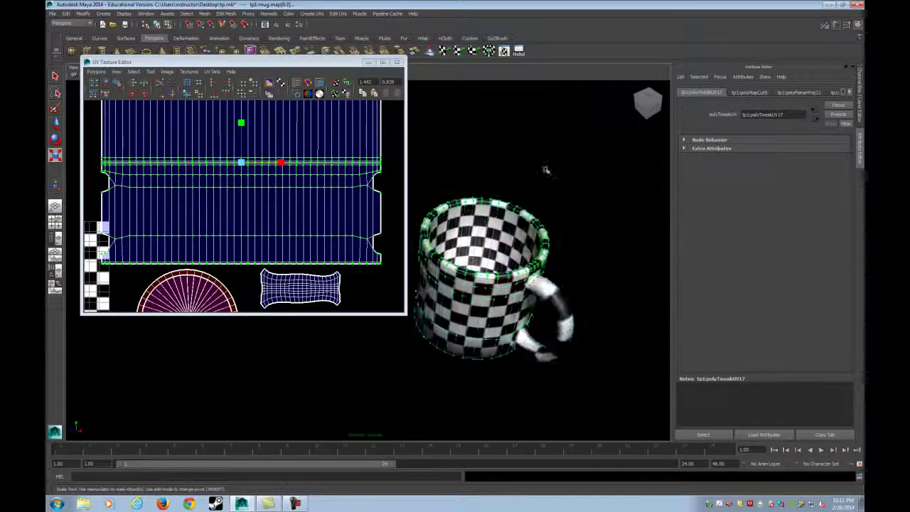
click(546, 171)
alt+drag(549, 178, 551, 291)
alt+middle_drag(551, 292, 471, 225)
alt+drag(470, 227, 513, 238)
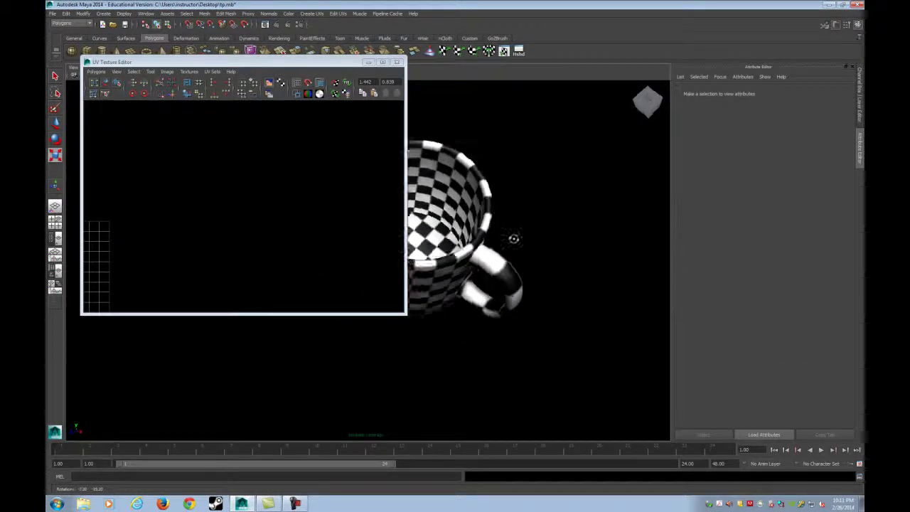
alt+middle_drag(477, 221, 518, 258)
scroll(518, 257, up, 3)
click(517, 257)
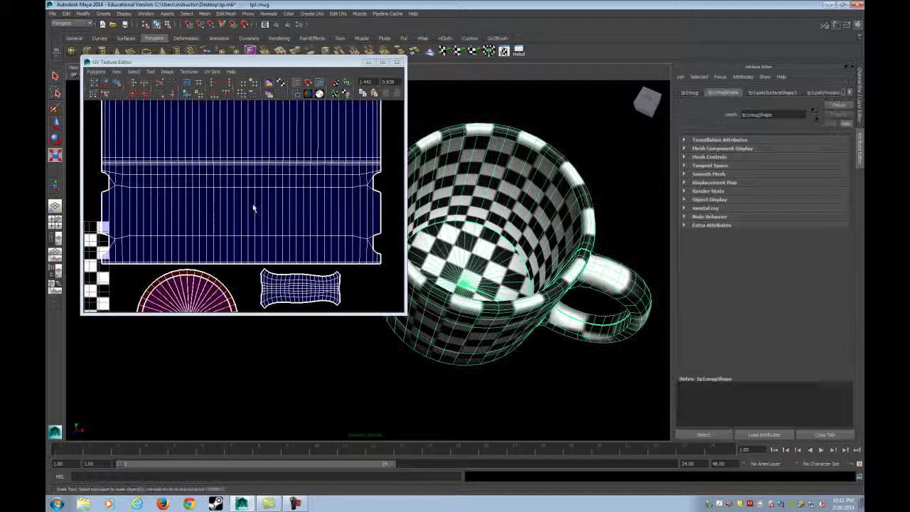
Select the handle's UV shell, scale it up uniformly and place it beneath the wall shell, beside the base circles
scroll(242, 220, down, 4)
alt+middle_drag(236, 244, 262, 206)
scroll(262, 206, up, 3)
alt+drag(534, 237, 541, 179)
alt+middle_drag(377, 225, 311, 220)
scroll(311, 220, up, 3)
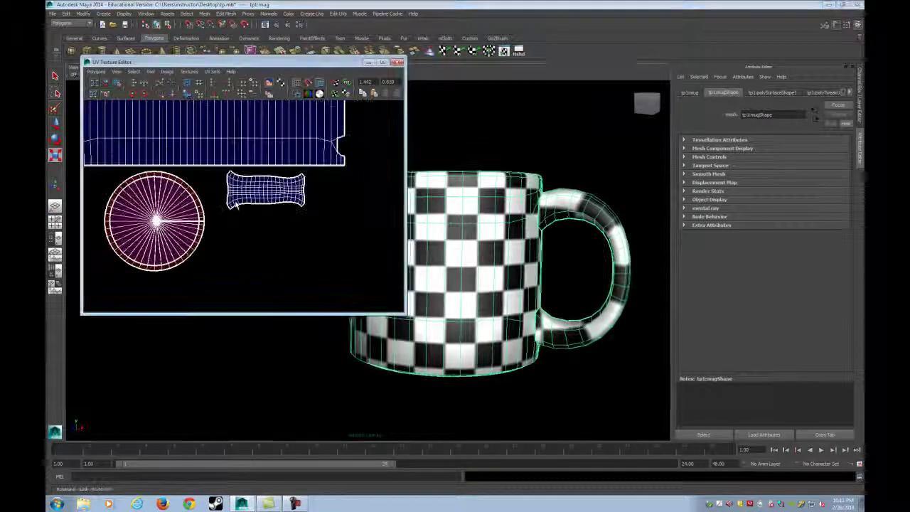
click(312, 220)
drag(226, 176, 218, 169)
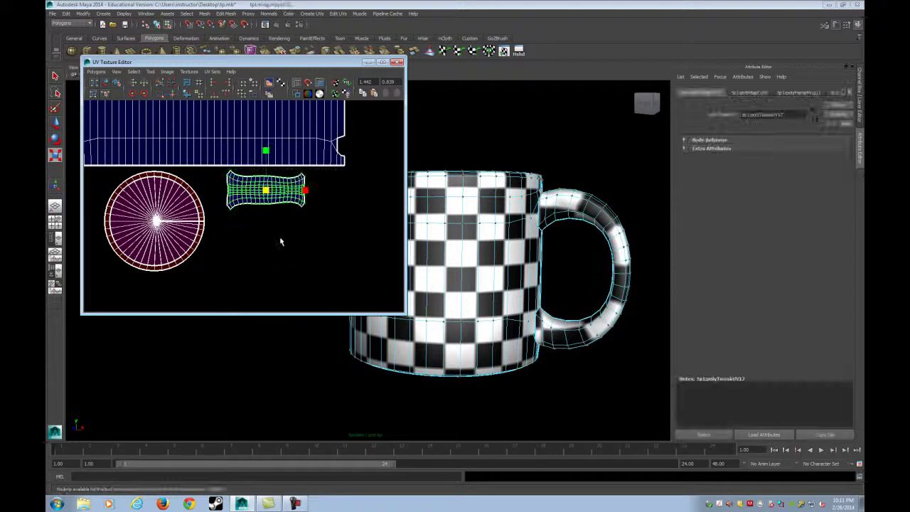
middle_drag(281, 239, 313, 243)
key(w)
Select all the UV shells, scale them down together and move them into the 0 to 1 UV space
scroll(320, 248, down, 5)
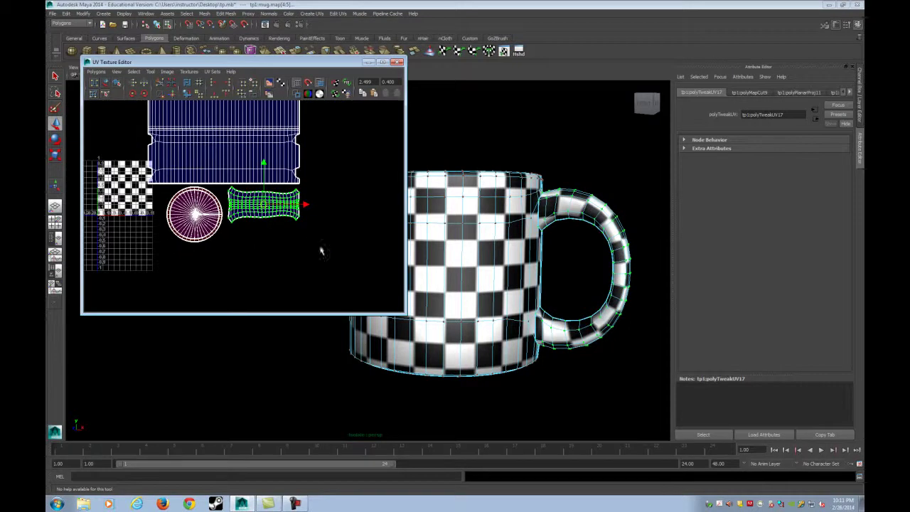
drag(333, 255, 105, 111)
key(r)
middle_drag(353, 259, 320, 236)
key(w)
scroll(199, 215, up, 5)
scroll(305, 234, up, 6)
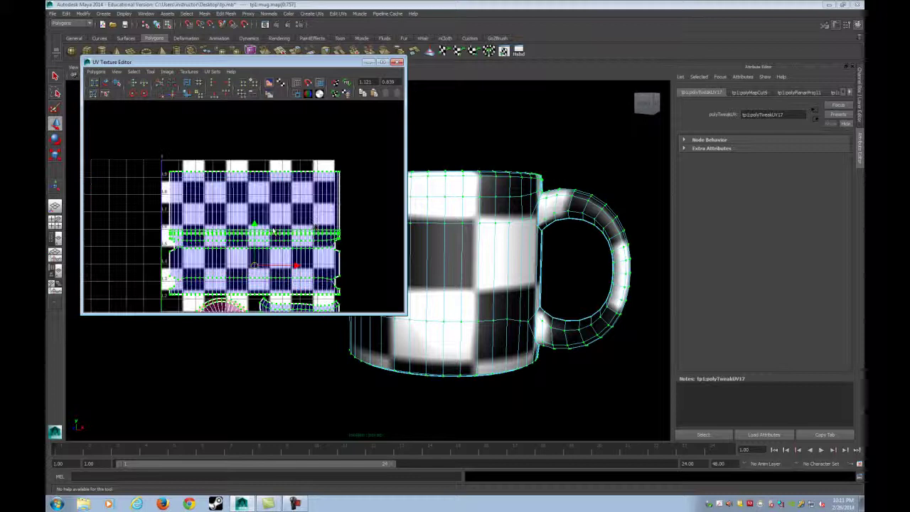
middle_drag(304, 279, 294, 265)
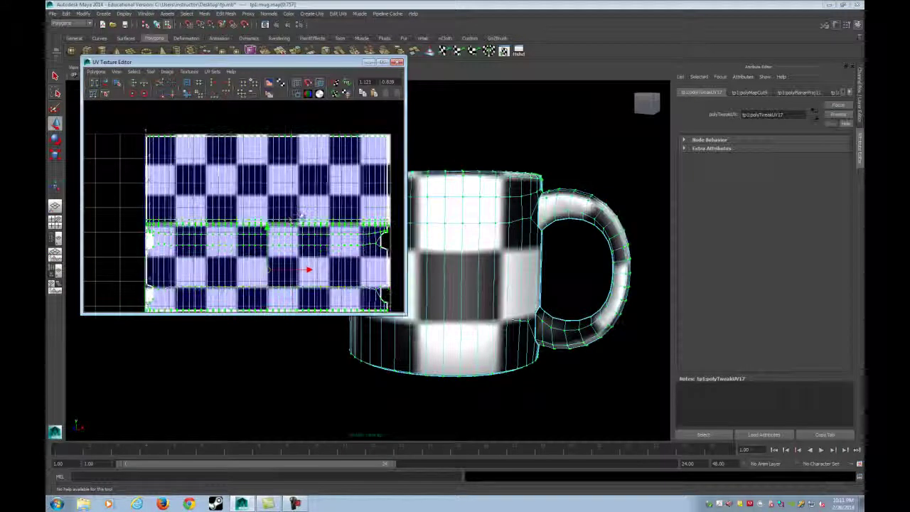
scroll(288, 235, up, 2)
alt+middle_drag(300, 215, 282, 239)
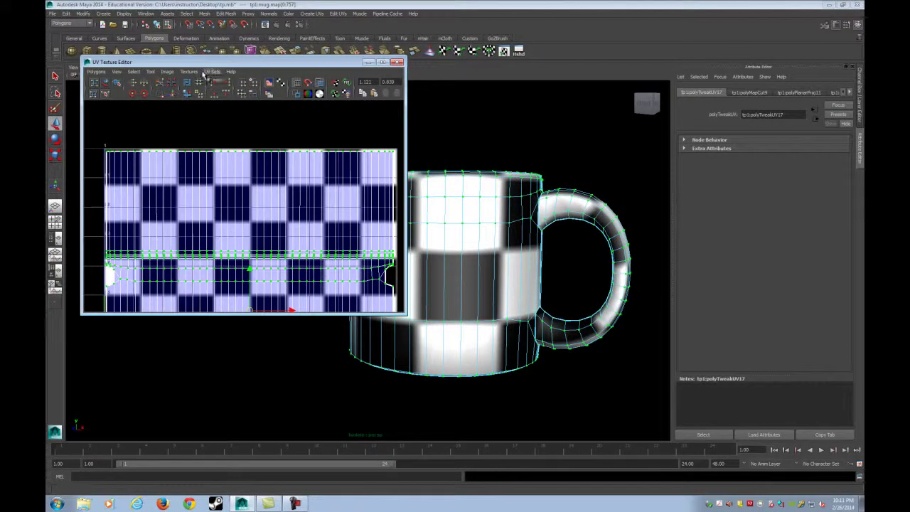
Hide the checker image, maximize the UV Texture Editor and refine the fit of all shells within the 0 to 1 square
click(169, 72)
click(178, 85)
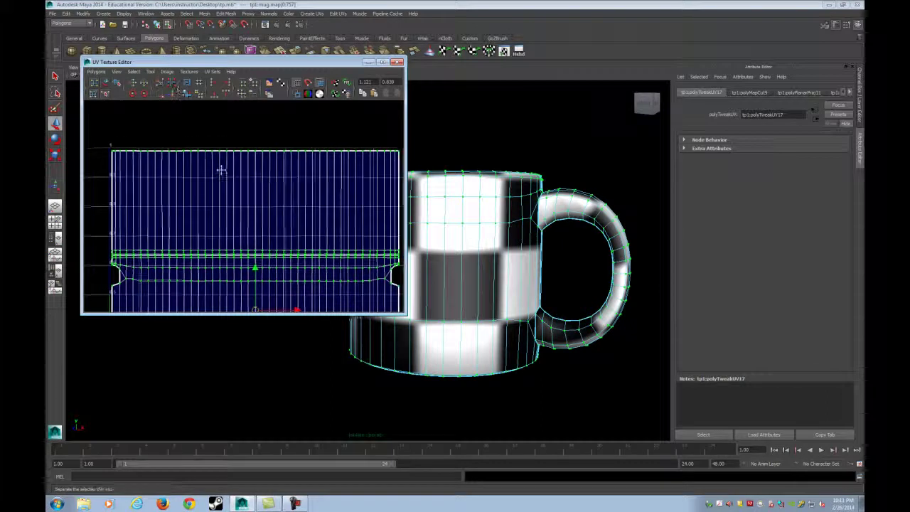
double_click(320, 63)
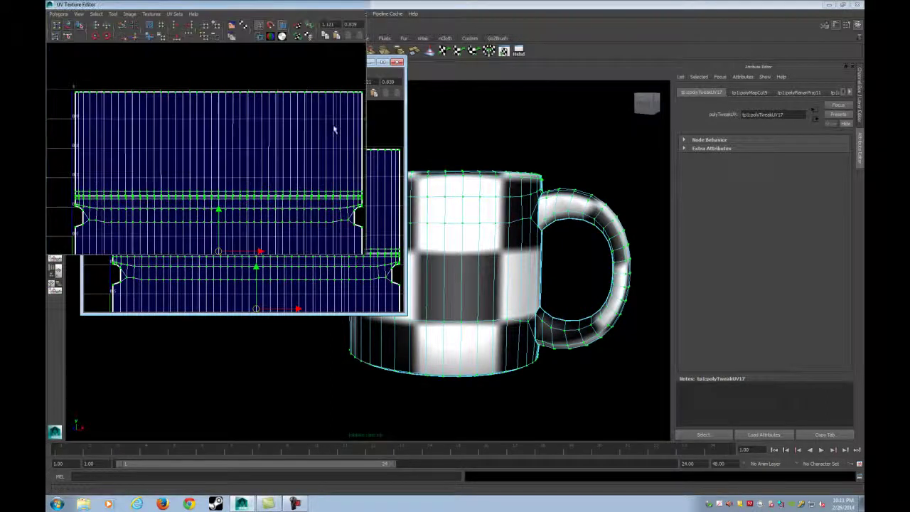
alt+middle_drag(445, 177, 421, 176)
key(r)
key(w)
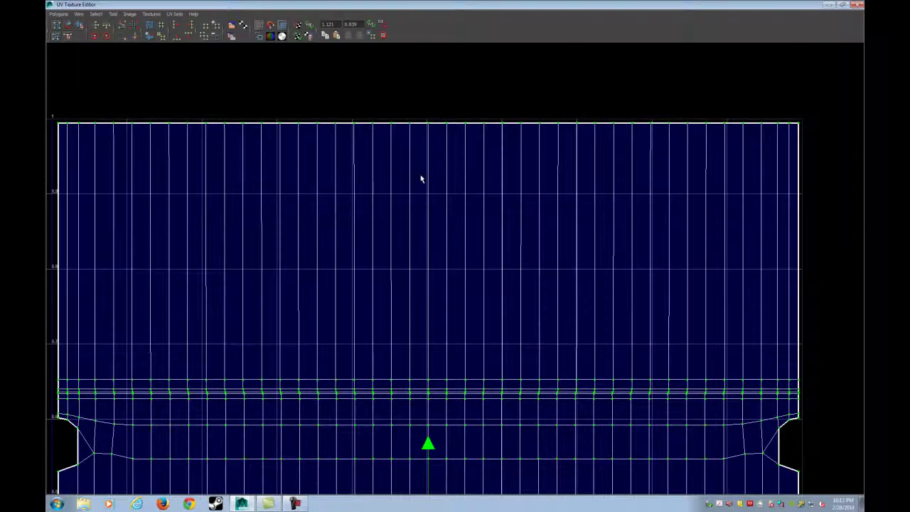
scroll(421, 180, down, 4)
alt+middle_drag(383, 355, 356, 272)
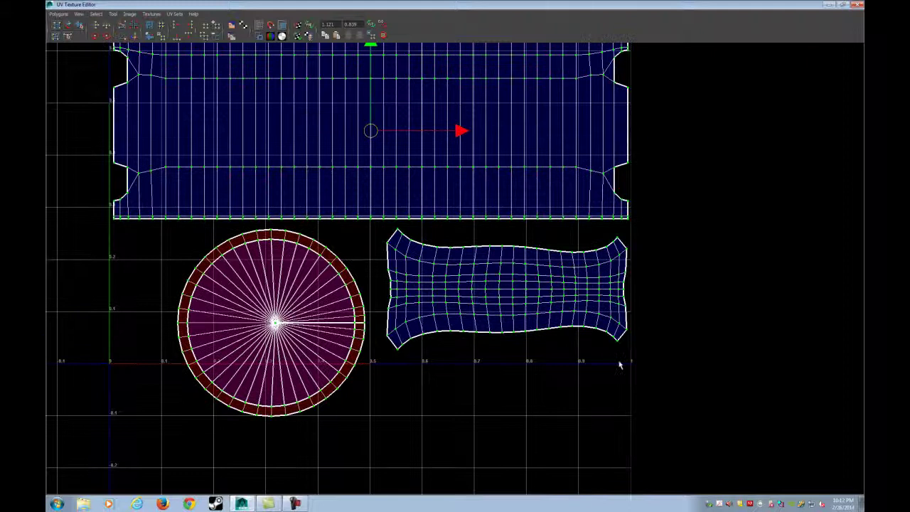
Select the overlapping base circles, scale them down and move them into the 0 to 1 square's corner below the wall shell
drag(133, 229, 133, 226)
key(r)
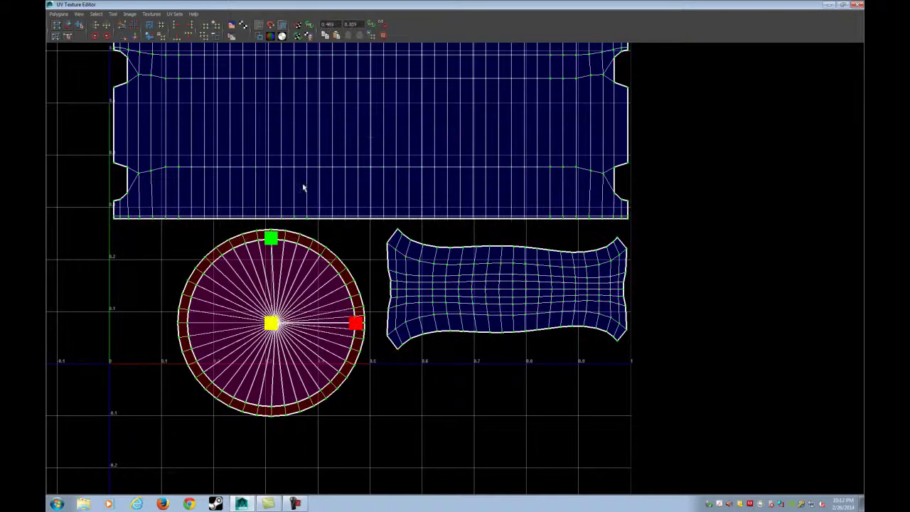
middle_drag(303, 185, 291, 199)
key(w)
middle_drag(325, 244, 280, 217)
key(r)
key(w)
key(r)
scroll(281, 216, down, 1)
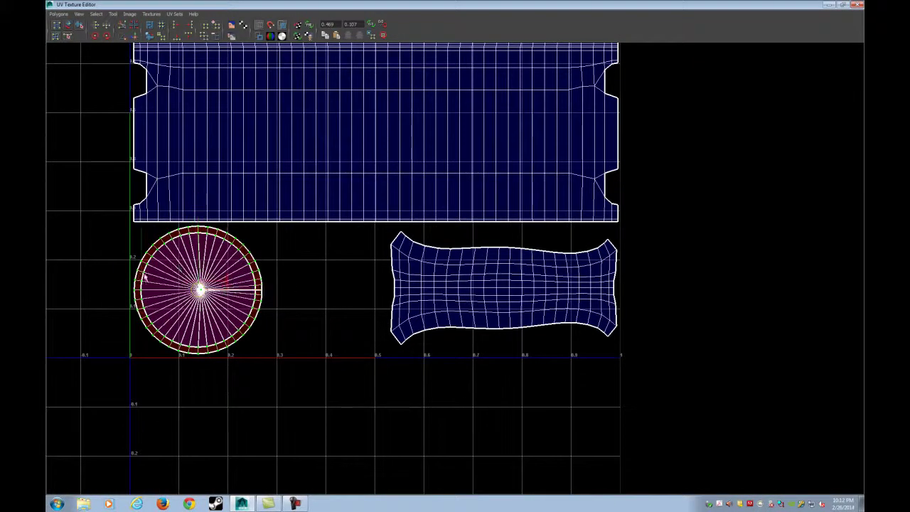
Separate the smaller base circle into the gap beside the handle shell, and flip the larger circle's UVs horizontally
middle_drag(244, 297, 378, 291)
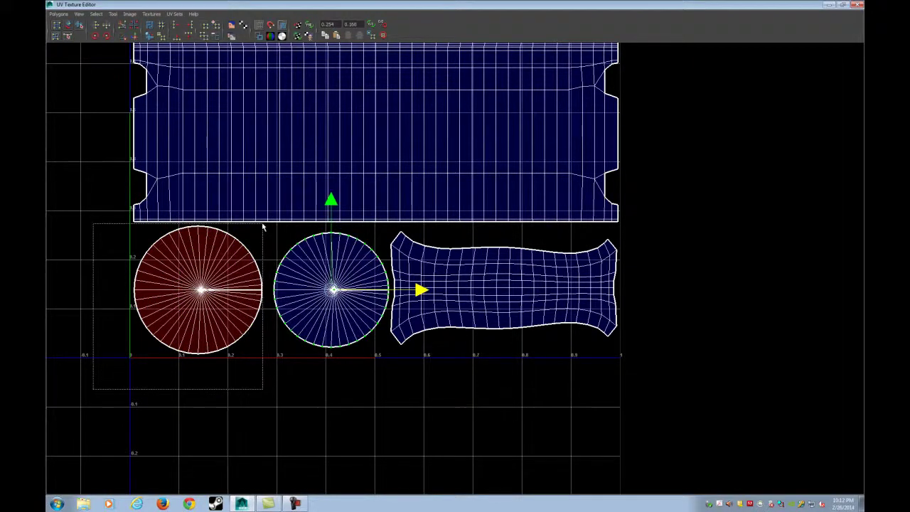
drag(268, 226, 267, 226)
click(95, 27)
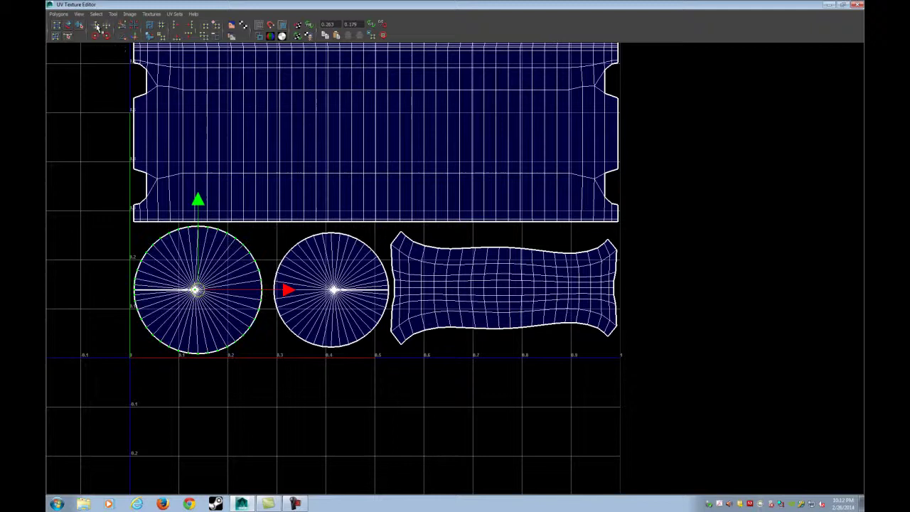
Restore the UV Texture Editor's window size, select the mug in object mode and examine its final UV layout and checker pattern
scroll(281, 249, down, 2)
alt+middle_drag(332, 174, 289, 284)
scroll(289, 281, down, 1)
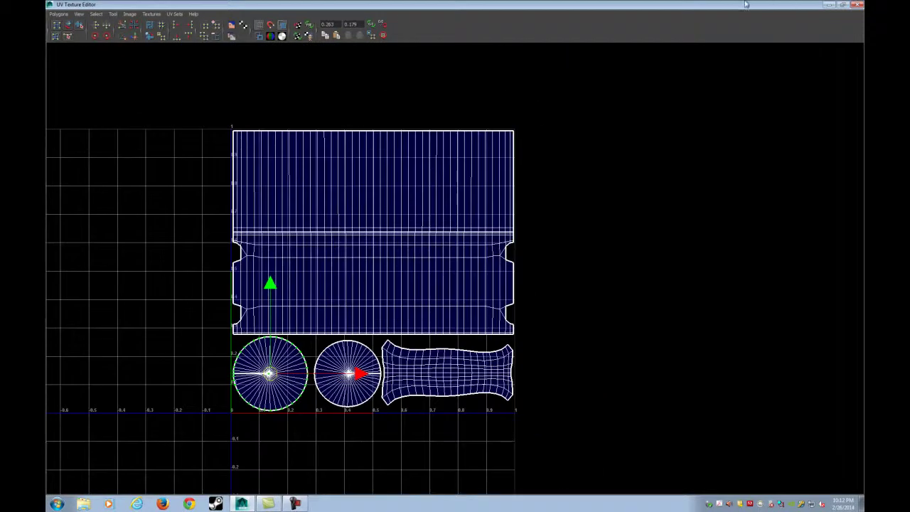
double_click(746, 4)
alt+drag(524, 227, 483, 213)
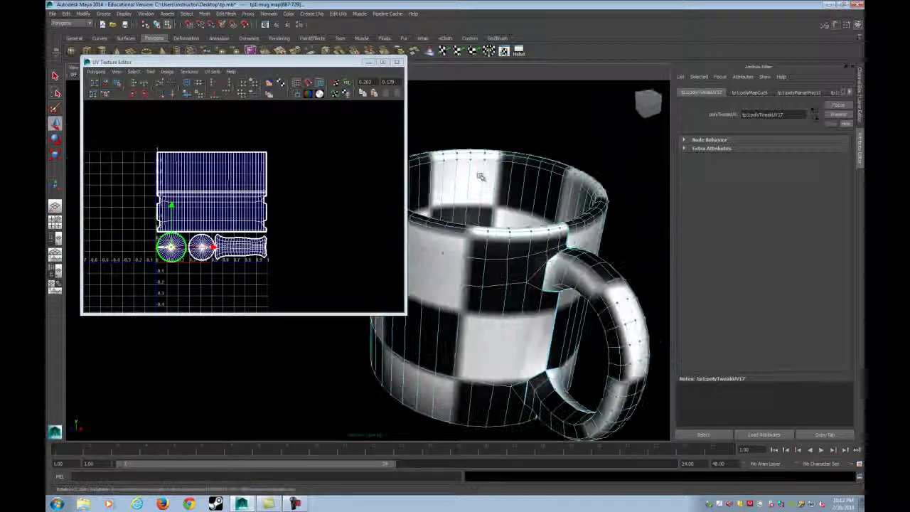
right_drag(480, 176, 538, 116)
click(503, 191)
scroll(502, 192, down, 5)
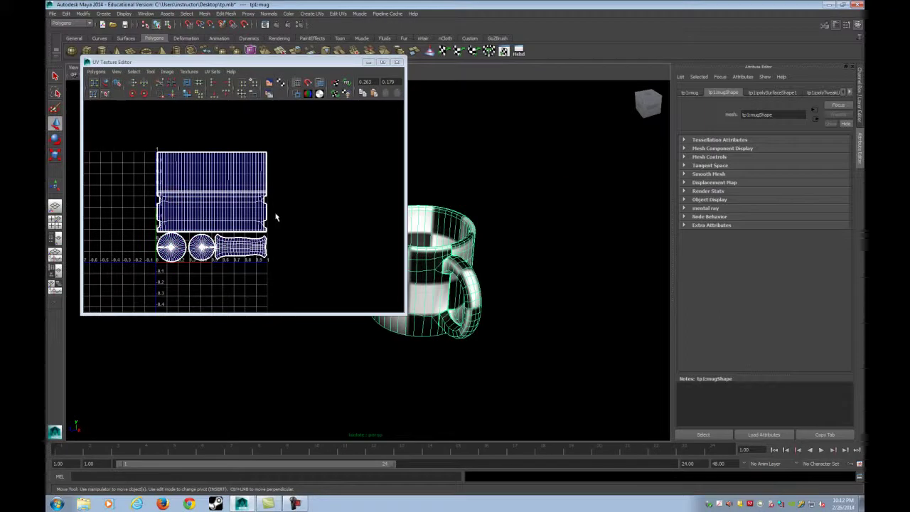
scroll(277, 217, up, 3)
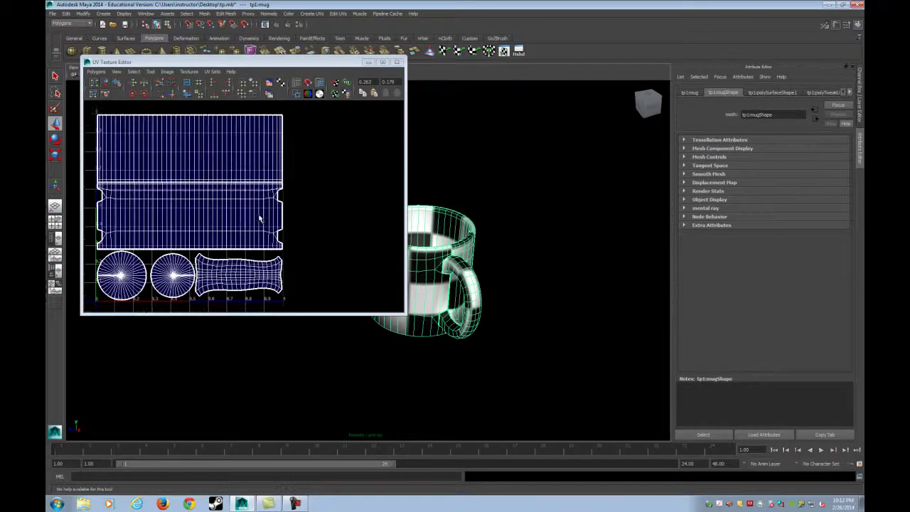
alt+middle_drag(489, 213, 527, 196)
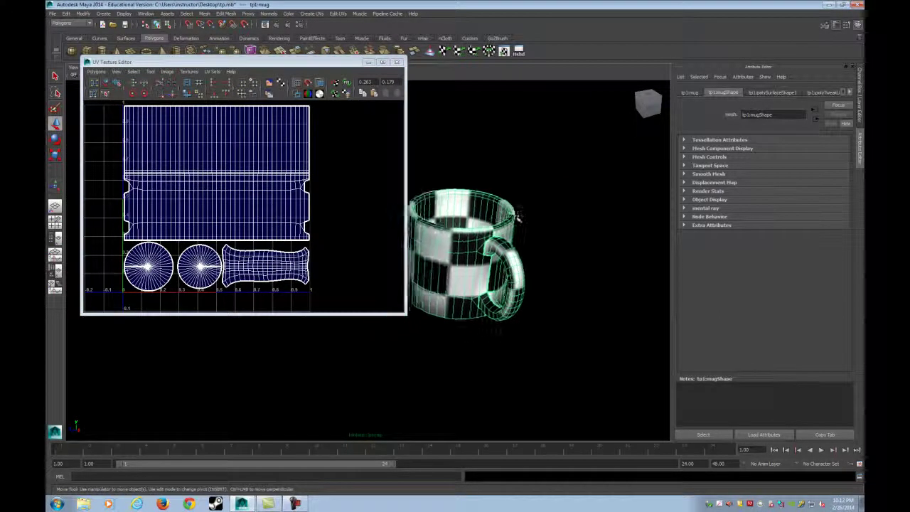
scroll(518, 206, up, 3)
mouse_move(517, 206)
alt+mouse_down()
mouse_move(490, 227)
mouse_move(439, 215)
mouse_move(521, 210)
alt+mouse_up()
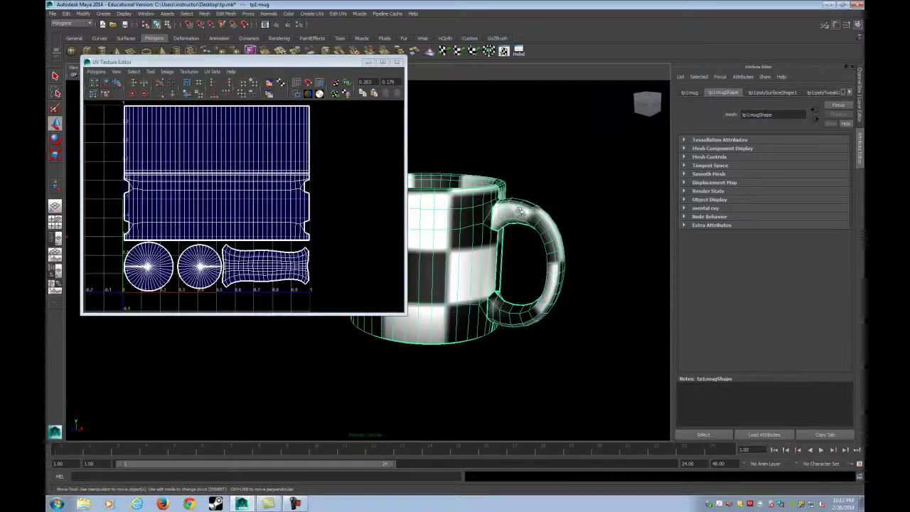
Close the UV Texture Editor, end the mug's isolated display to show the other scene objects, and clear the selection
click(396, 62)
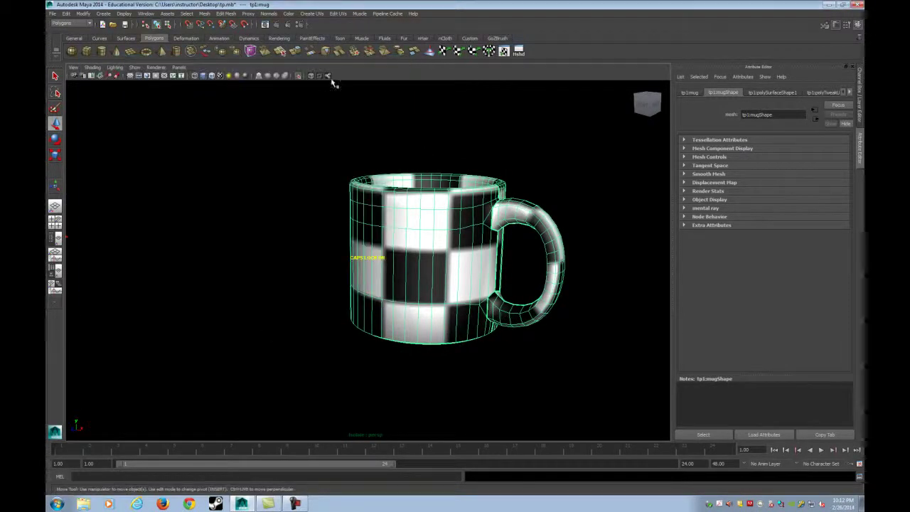
click(299, 76)
alt+right_drag(362, 222, 331, 248)
click(331, 248)
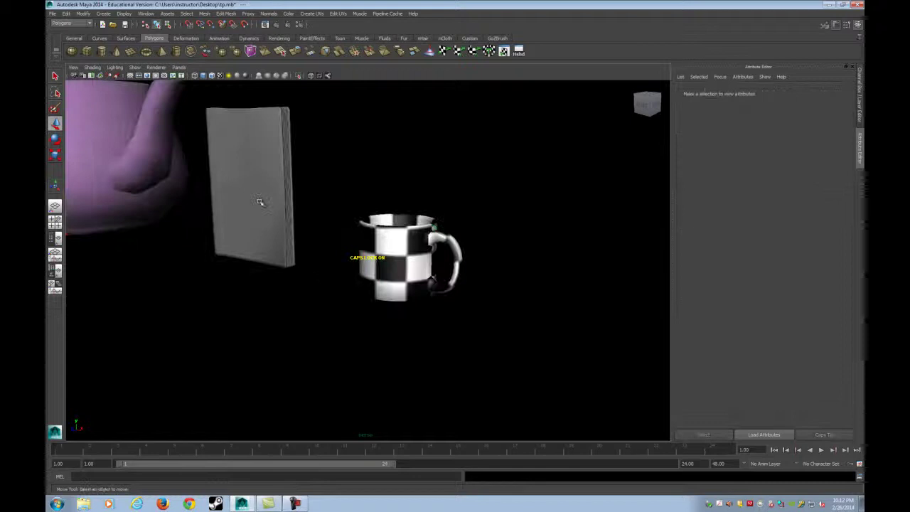
Select the standing book between the teapot and the mug and isolate it in the viewport
click(259, 203)
key(f)
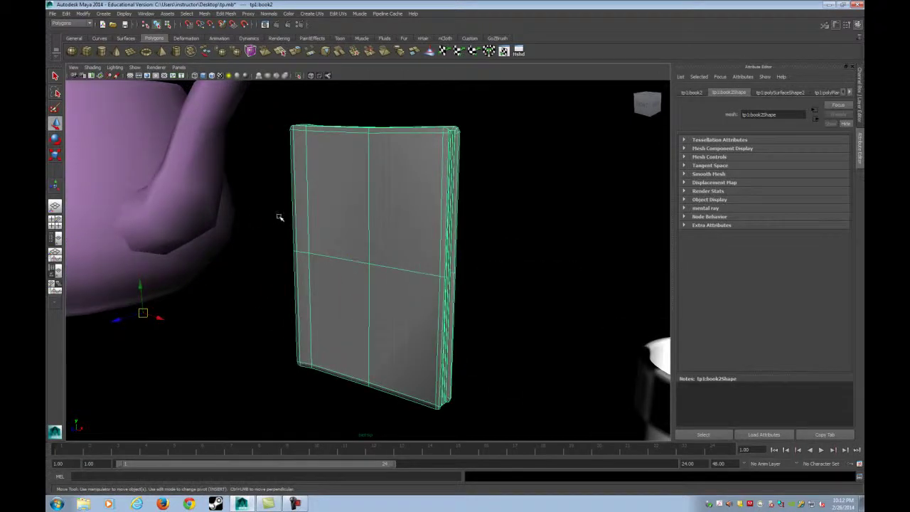
alt+drag(278, 218, 457, 280)
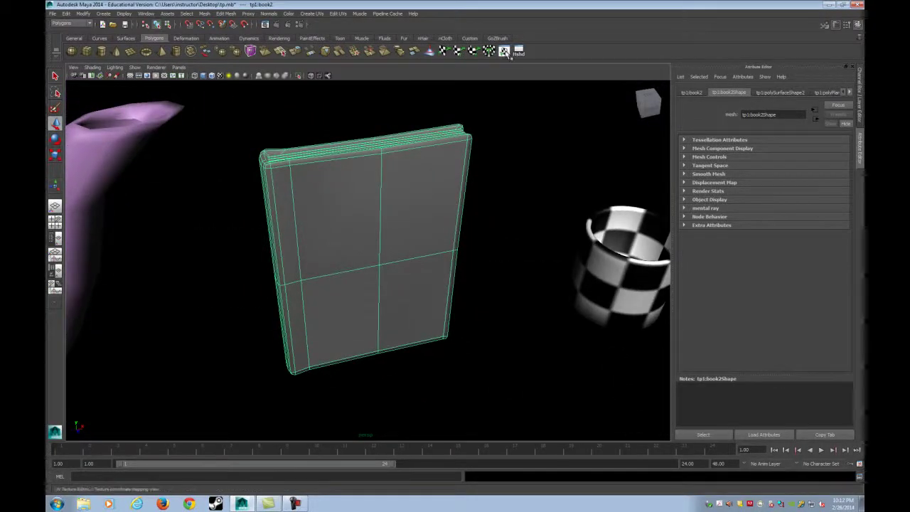
click(297, 504)
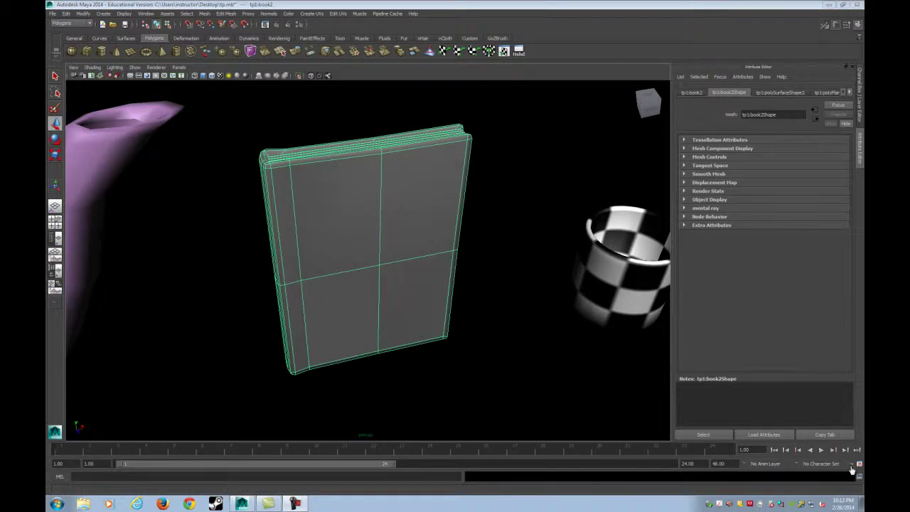
click(299, 75)
alt+drag(387, 198, 315, 166)
alt+right_drag(315, 166, 345, 218)
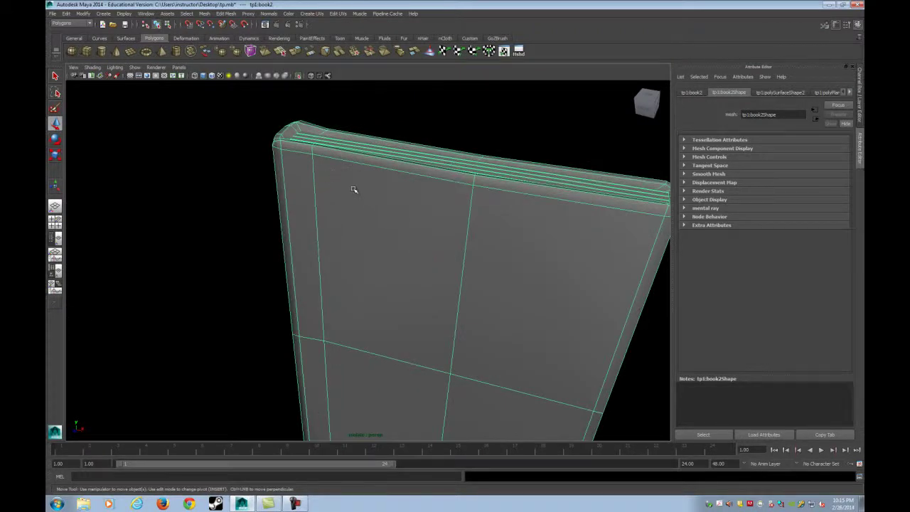
alt+drag(356, 200, 352, 192)
alt+right_drag(351, 191, 374, 241)
alt+drag(374, 241, 384, 242)
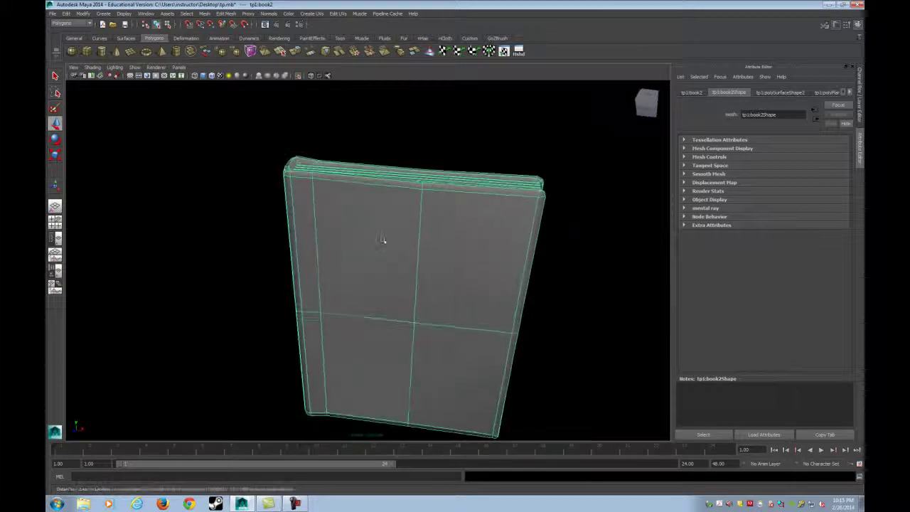
alt+middle_drag(384, 241, 368, 210)
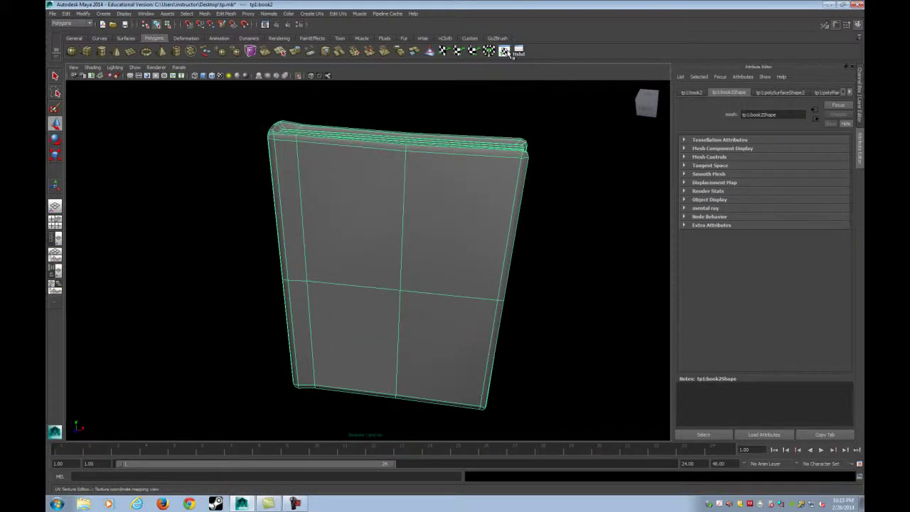
Open the UV Texture Editor for the book and keep the model visible beside it
click(508, 53)
alt+middle_drag(434, 226, 544, 219)
alt+right_drag(544, 219, 493, 221)
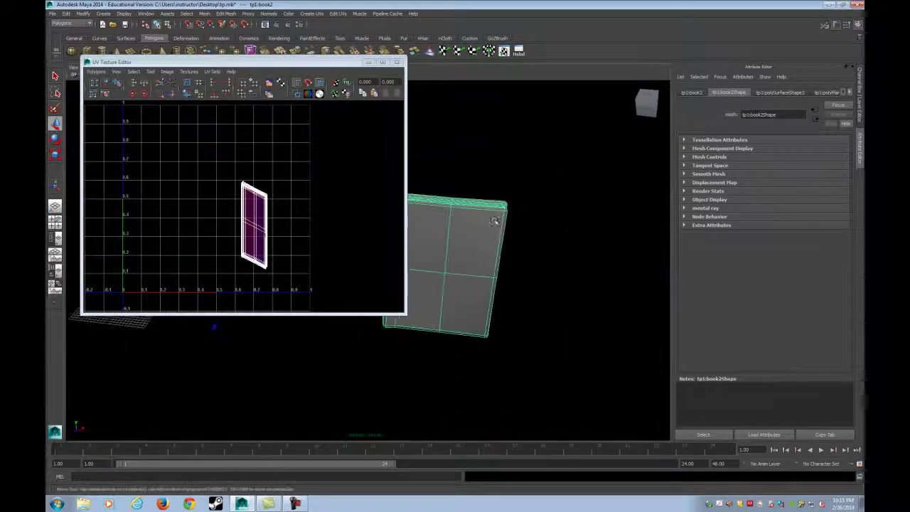
alt+middle_drag(494, 221, 519, 221)
alt+right_drag(519, 220, 533, 220)
alt+drag(532, 219, 484, 192)
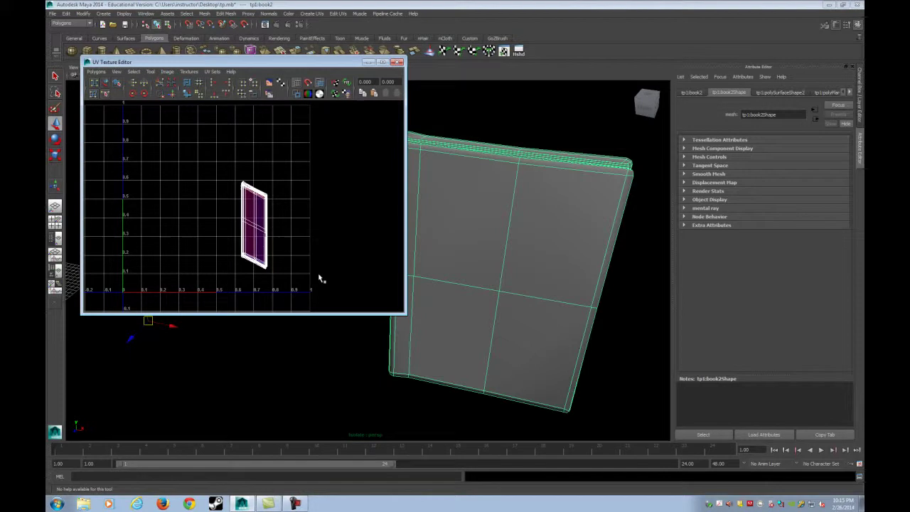
Select all of the book's faces and apply Automatic Mapping to them
key(ctrl+F11)
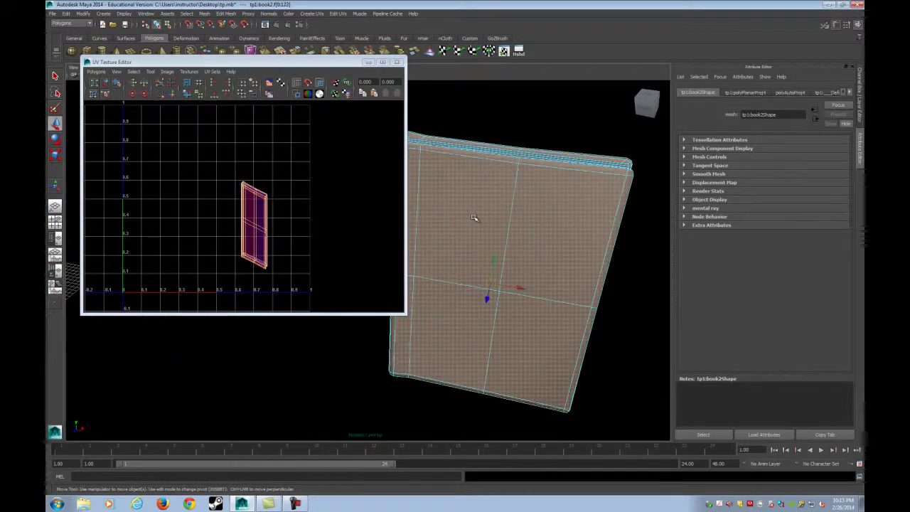
scroll(482, 194, down, 3)
drag(402, 281, 355, 432)
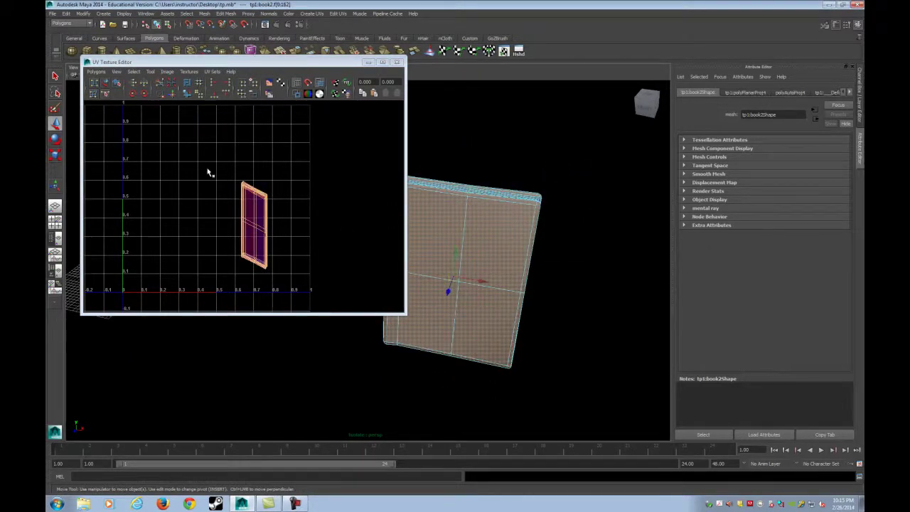
drag(208, 171, 338, 324)
click(268, 5)
click(311, 14)
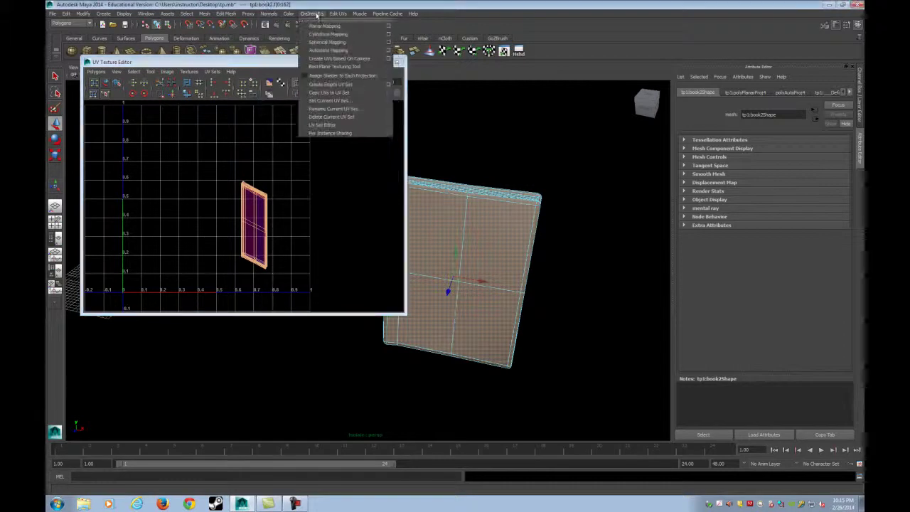
click(327, 50)
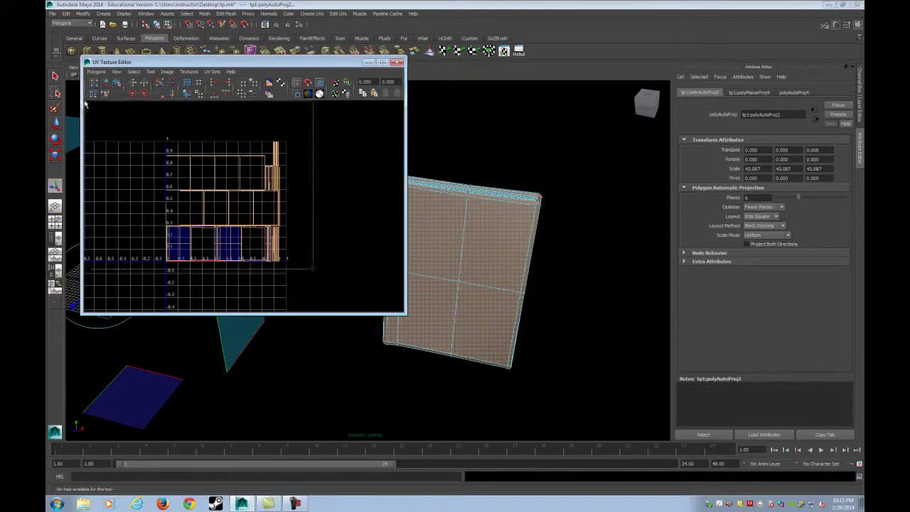
Select all of the book's UVs and move them outside the 0 to 1 square
drag(85, 104, 85, 104)
key(r)
drag(265, 201, 303, 199)
key(ctrl+z)
key(w)
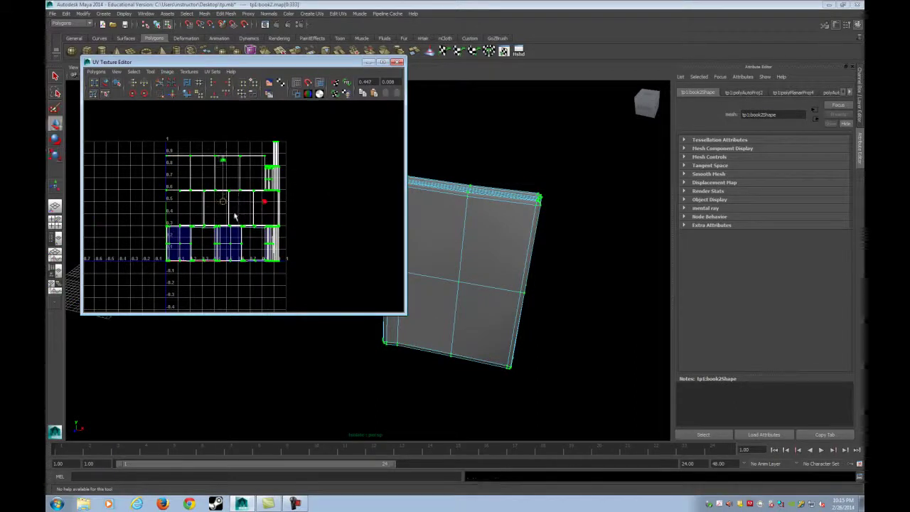
drag(224, 203, 426, 138)
key(w)
alt+middle_drag(339, 173, 226, 128)
alt+right_drag(210, 130, 221, 161)
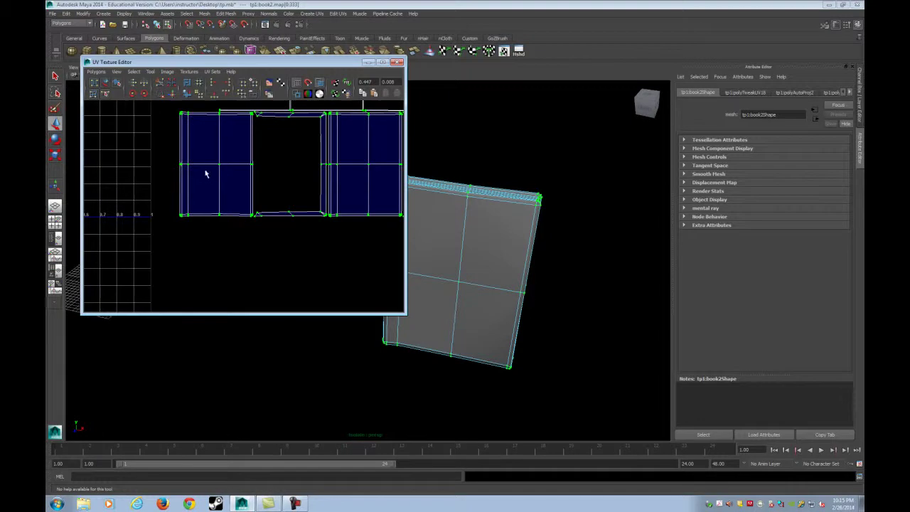
Move the two book cover shells down into empty space, clear of the other UV shells
click(219, 151)
drag(218, 166, 291, 287)
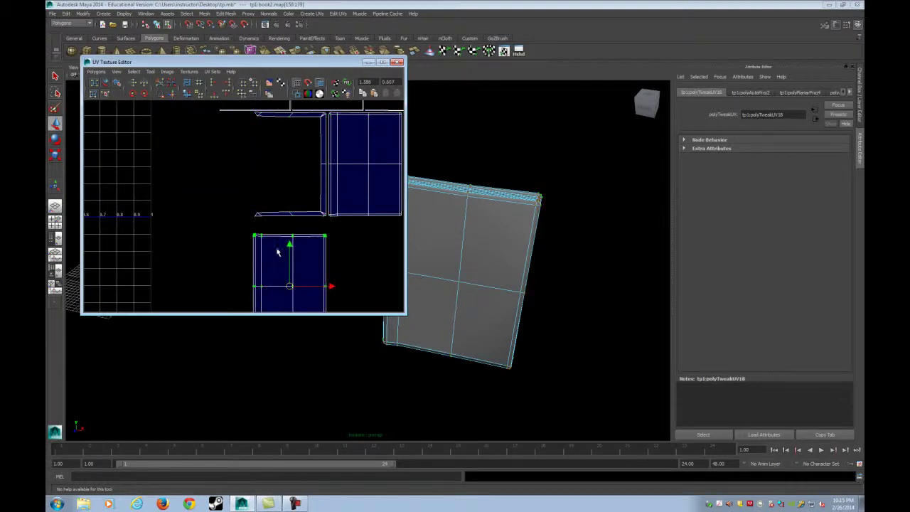
alt+middle_drag(278, 250, 215, 209)
drag(296, 118, 353, 279)
alt+middle_drag(313, 219, 320, 215)
scroll(320, 215, up, 2)
Select the spine-side border edge of one cover shell and join it to the spine with Move and Sew
alt+middle_drag(176, 191, 332, 205)
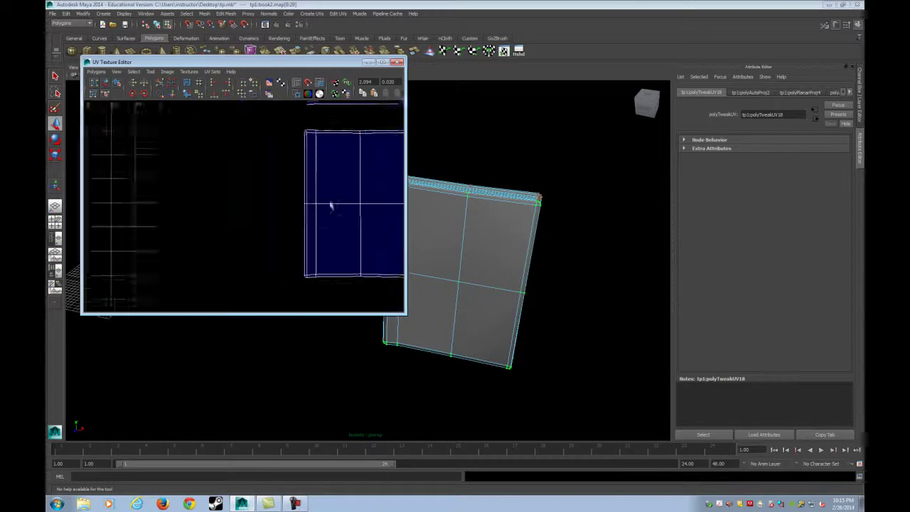
scroll(308, 188, up, 1)
click(318, 214)
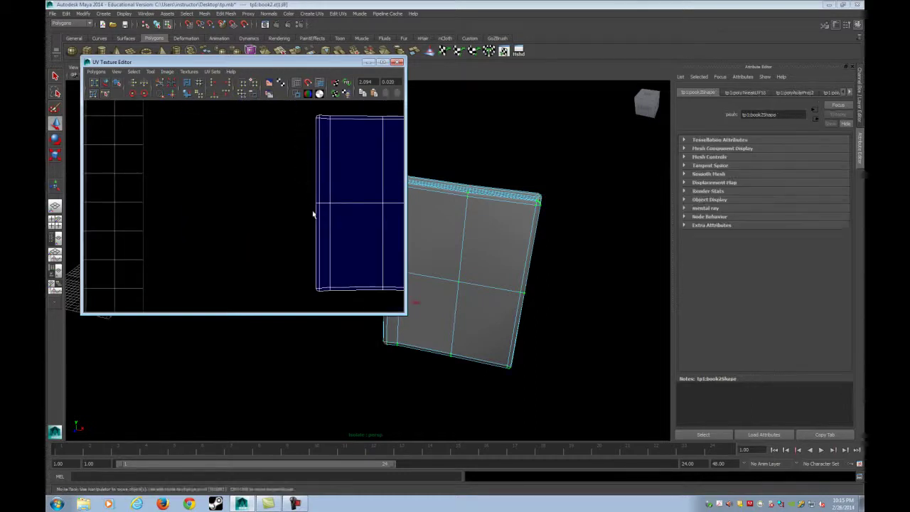
click(287, 164)
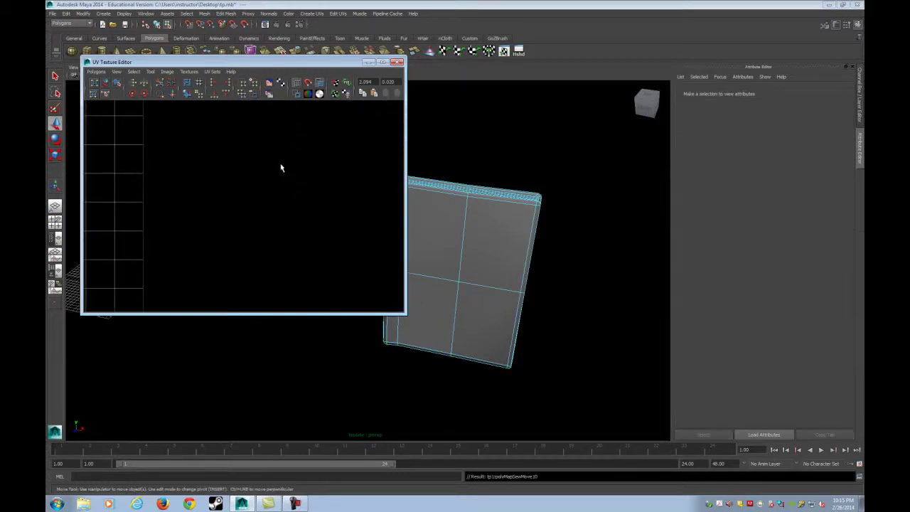
Move the joined cover and spine shell into empty space, and sew the other cover to the spine's free edge
scroll(279, 182, down, 4)
scroll(178, 178, up, 2)
alt+middle_drag(278, 183, 227, 249)
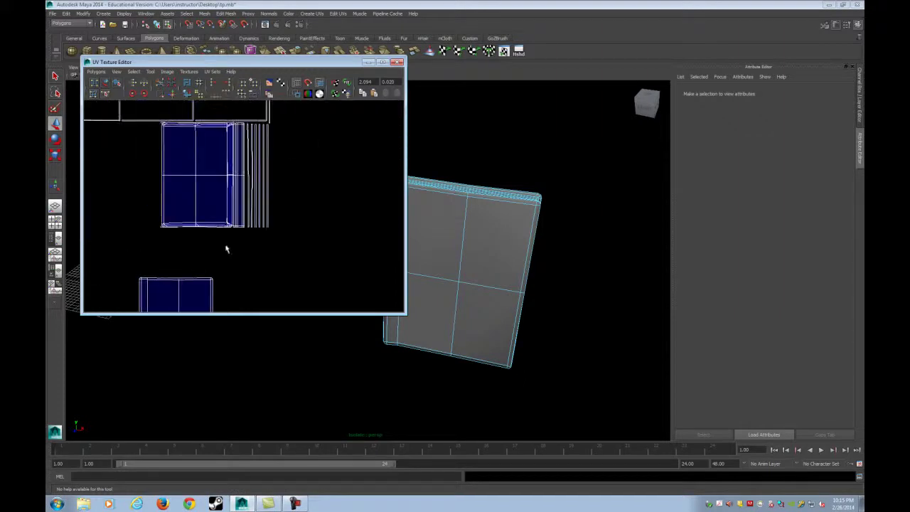
click(198, 175)
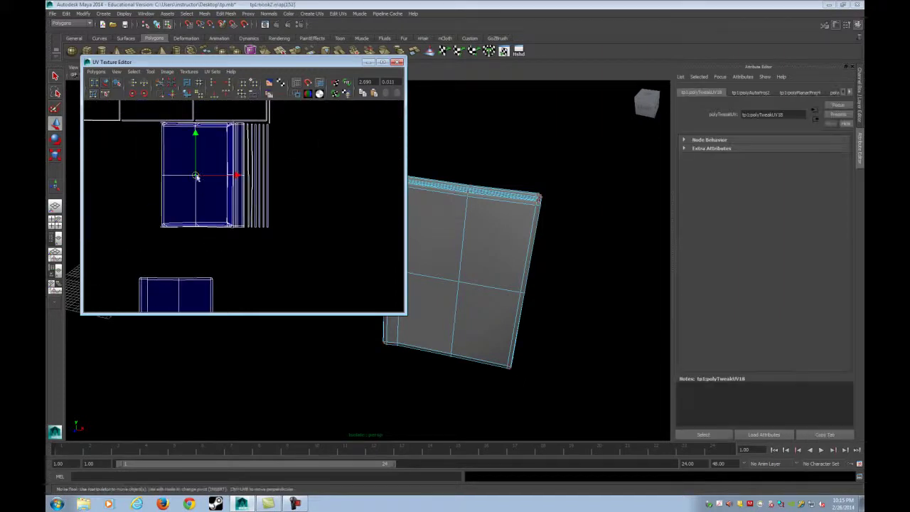
middle_drag(197, 184, 237, 189)
alt+right_drag(236, 189, 286, 199)
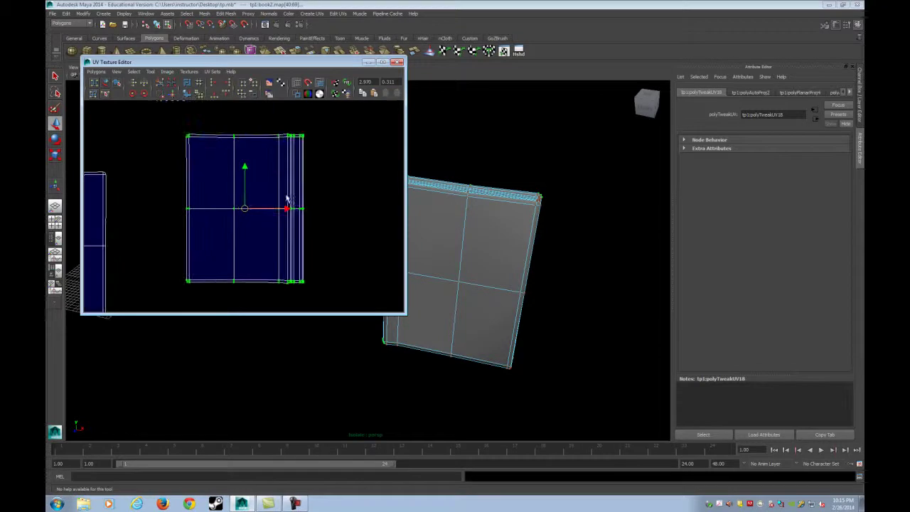
click(306, 219)
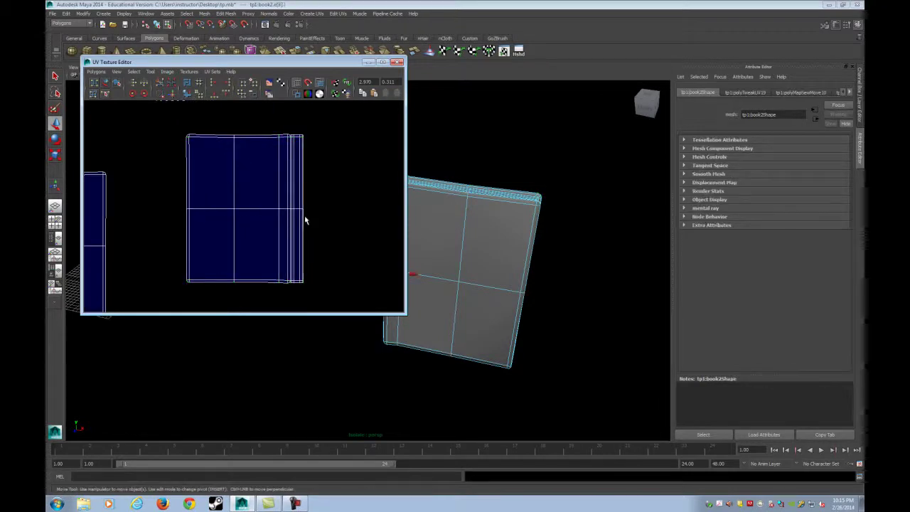
key(g)
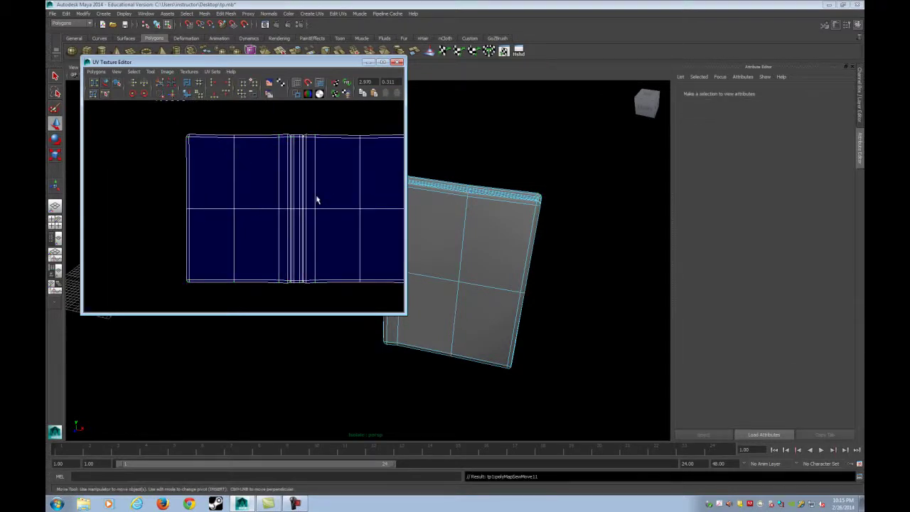
Sew the matching end piece onto the spine's upper border edge
scroll(315, 198, down, 2)
scroll(295, 191, up, 5)
alt+middle_drag(311, 169, 223, 226)
scroll(222, 225, down, 2)
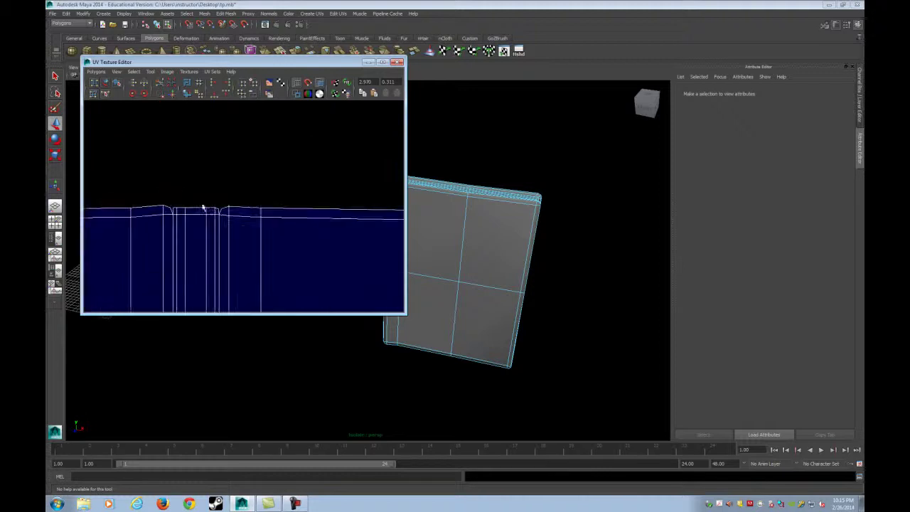
click(199, 210)
key(g)
scroll(218, 228, down, 3)
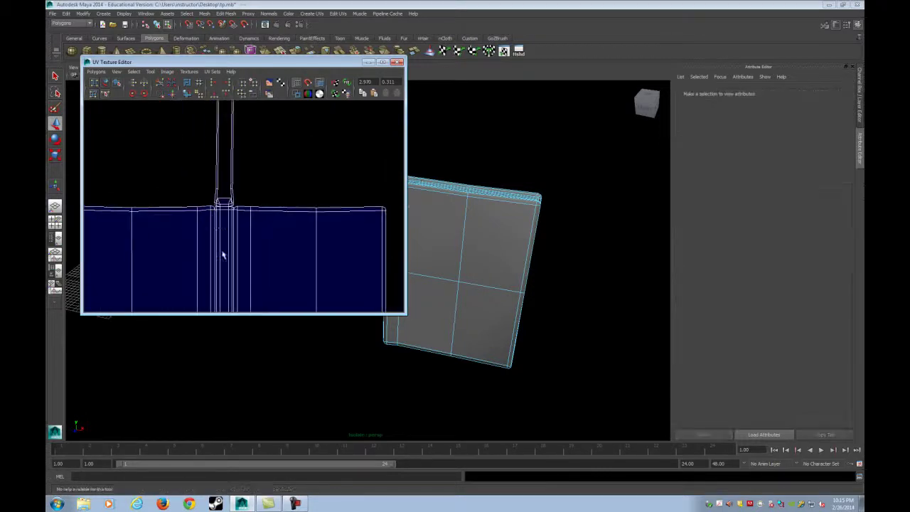
Cut the UV edges that connect the two long side strips to the spine's upper end piece
alt+middle_drag(224, 254, 266, 208)
scroll(266, 211, up, 4)
alt+middle_drag(295, 151, 263, 243)
scroll(264, 242, up, 2)
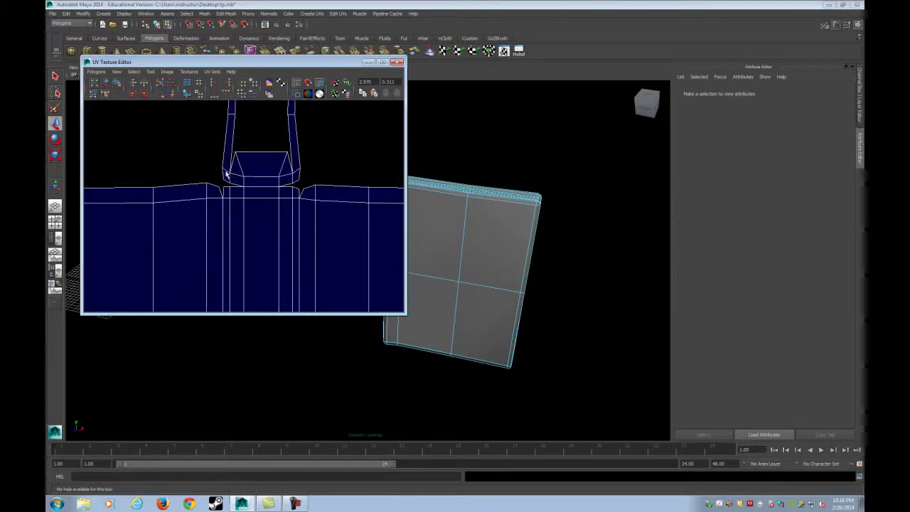
click(254, 193)
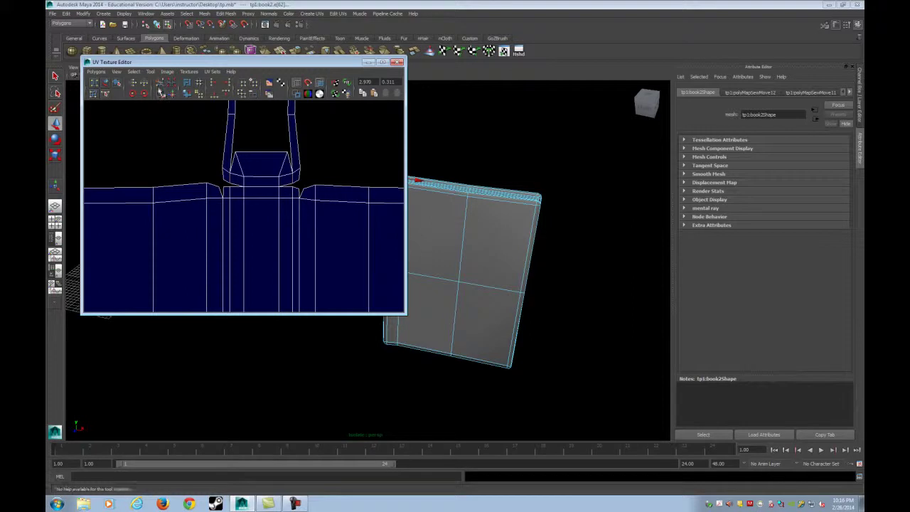
scroll(229, 190, down, 2)
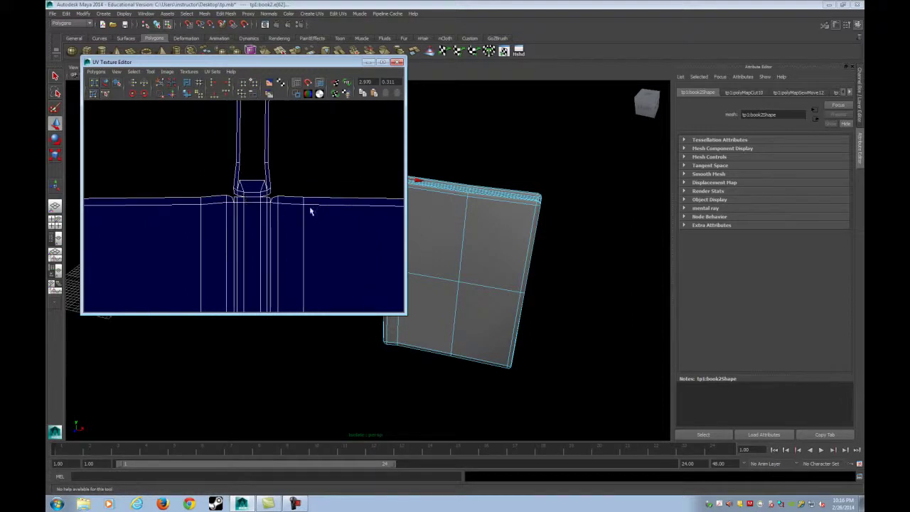
Sew the detached strips onto the upper border edges of both covers
alt+middle_drag(309, 209, 234, 210)
click(296, 203)
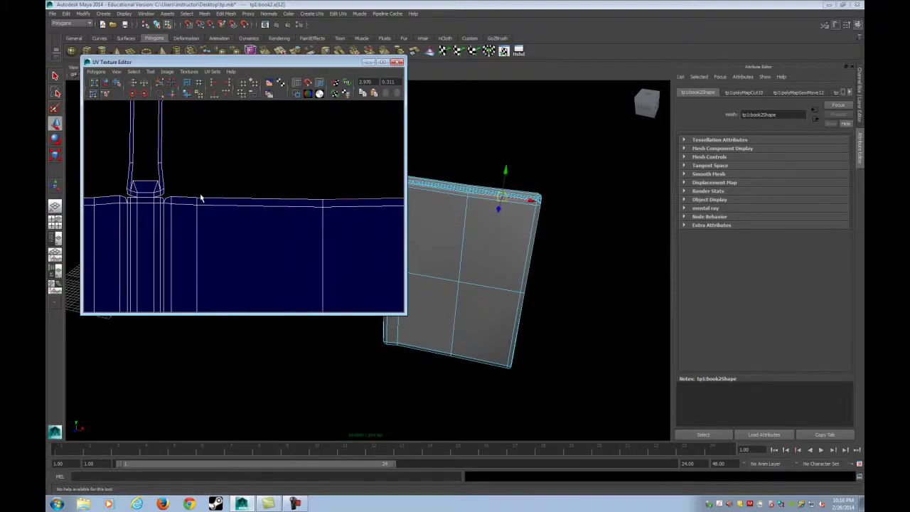
key(g)
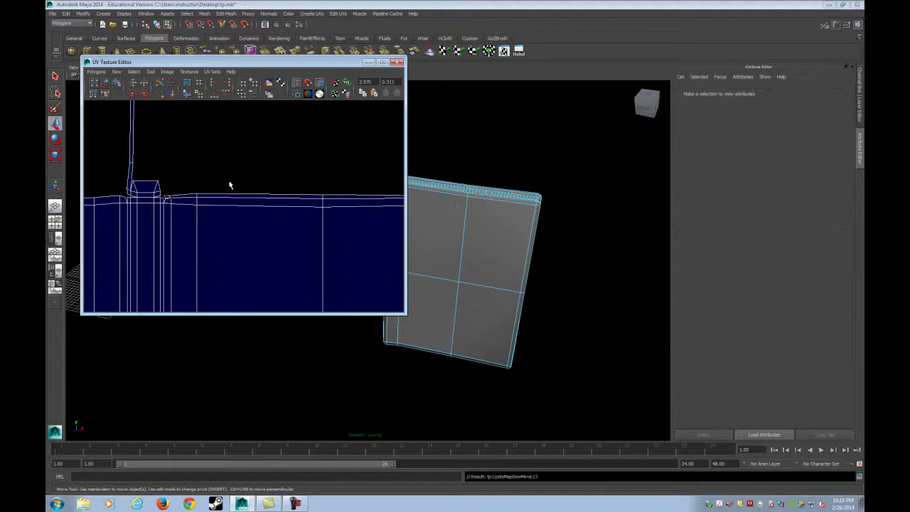
alt+middle_drag(113, 200, 319, 198)
click(273, 198)
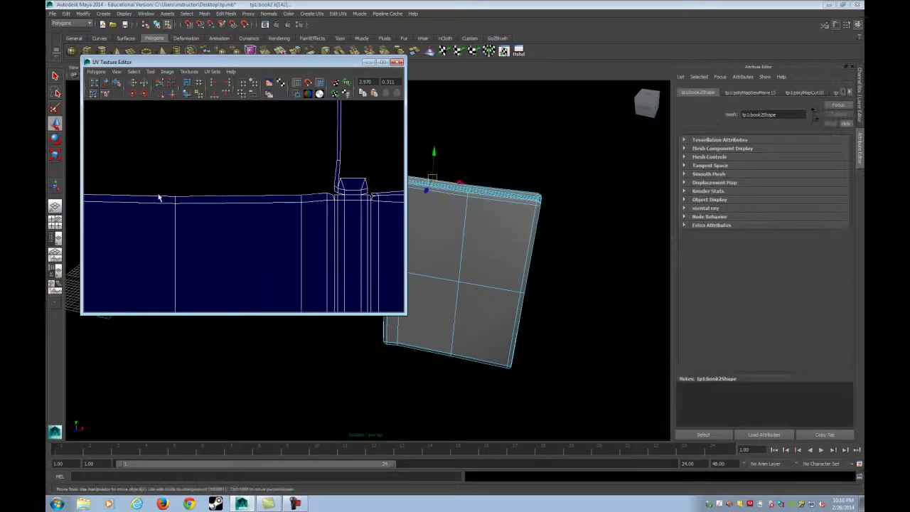
click(217, 154)
Sew the matching end piece onto the spine's lower border edge
scroll(235, 180, down, 3)
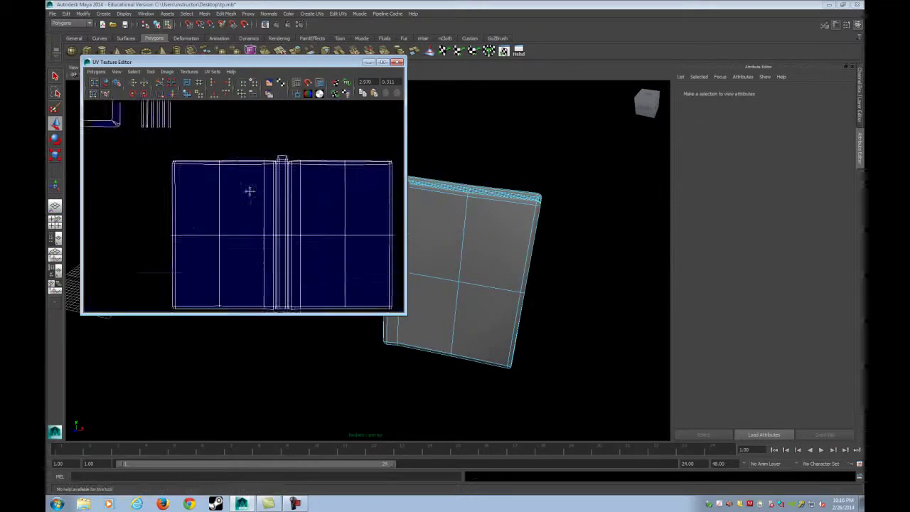
alt+middle_drag(250, 190, 225, 80)
scroll(268, 213, up, 5)
click(292, 184)
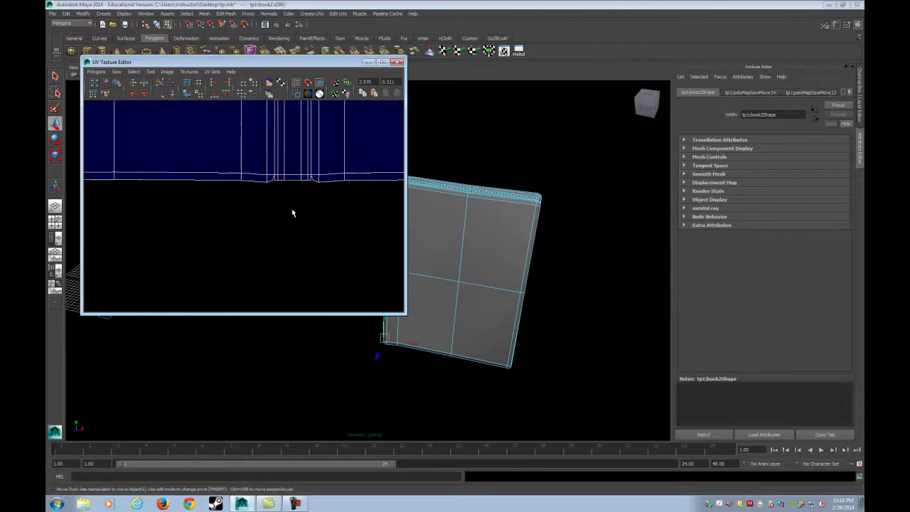
key(g)
click(279, 195)
Cut the UV edges that connect the two long side strips to the spine's lower end piece
scroll(280, 194, up, 3)
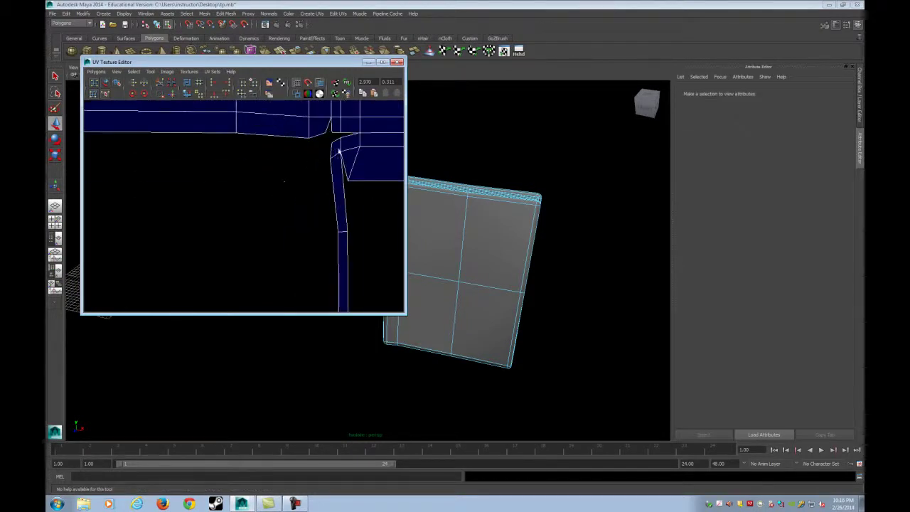
click(341, 152)
alt+middle_drag(353, 169, 218, 235)
shift+click(293, 210)
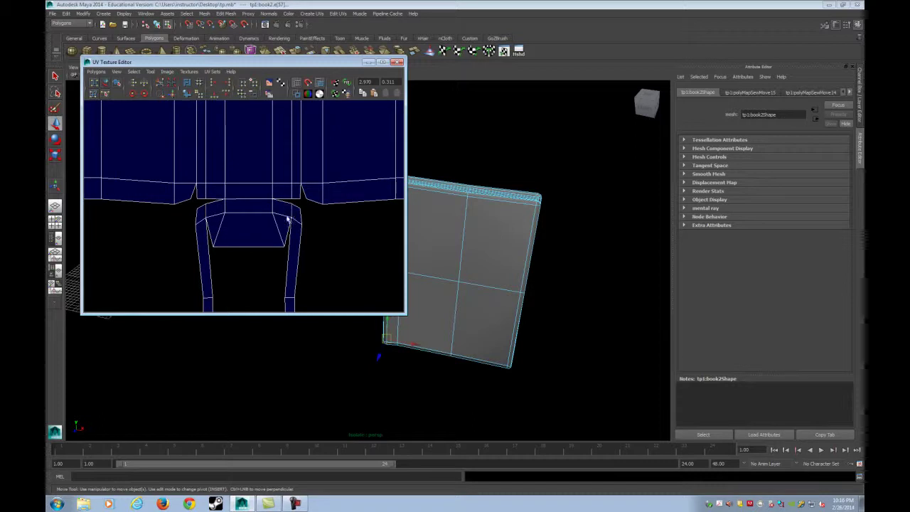
shift+right_drag(229, 136, 205, 137)
Sew the detached strips onto the lower border edges of both covers
scroll(149, 206, down, 3)
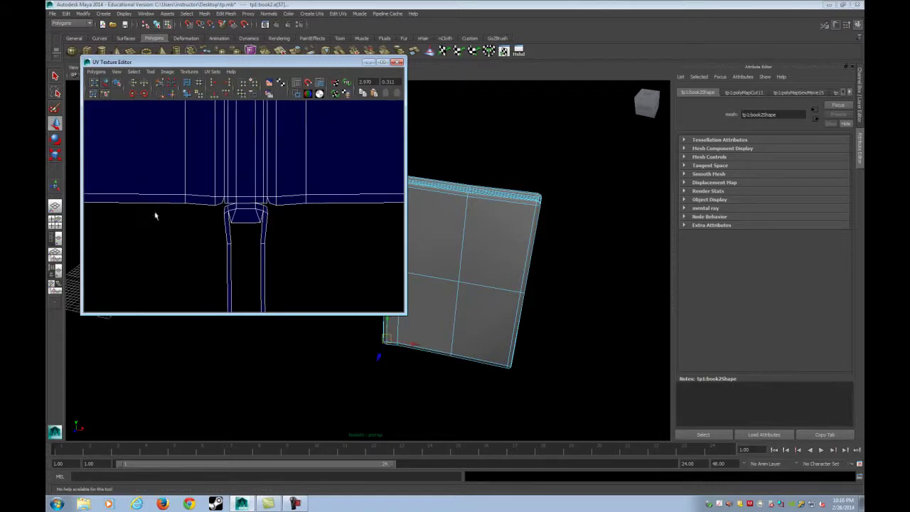
alt+middle_drag(154, 216, 320, 204)
click(177, 197)
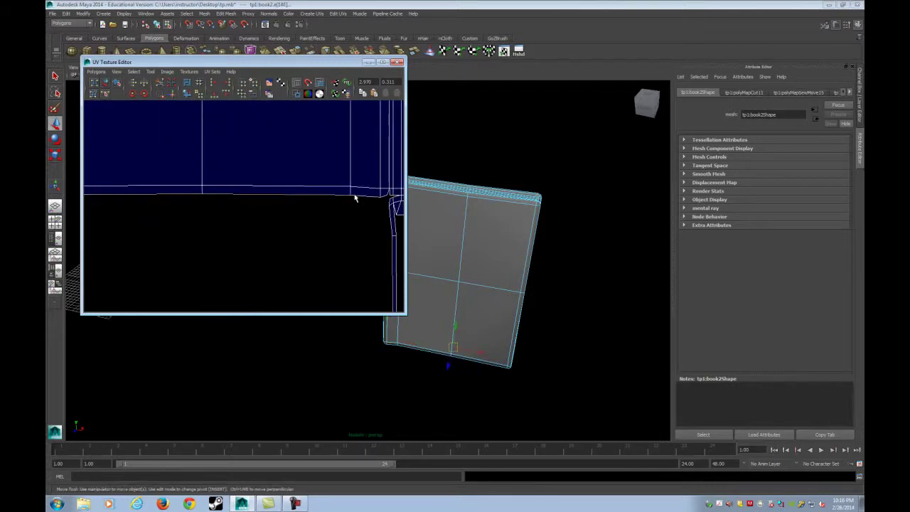
click(288, 199)
scroll(287, 200, down, 3)
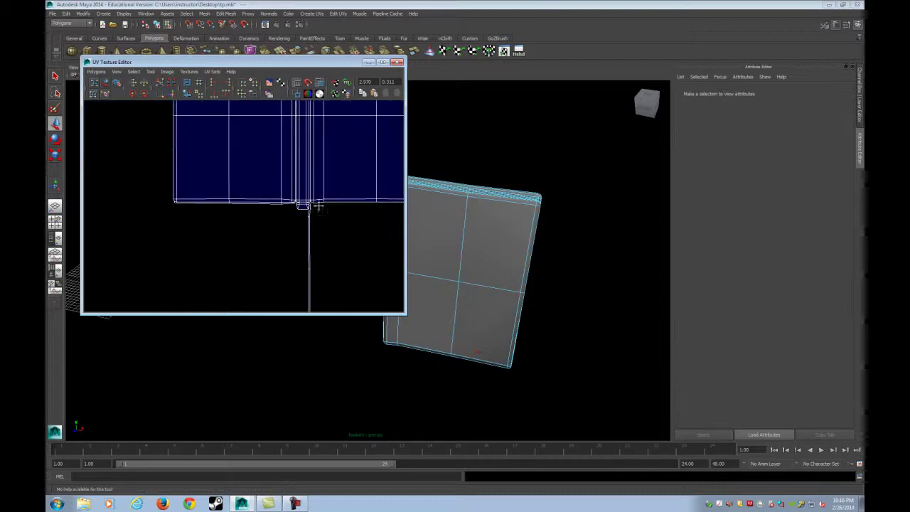
alt+middle_drag(319, 205, 220, 215)
scroll(220, 214, up, 3)
click(149, 199)
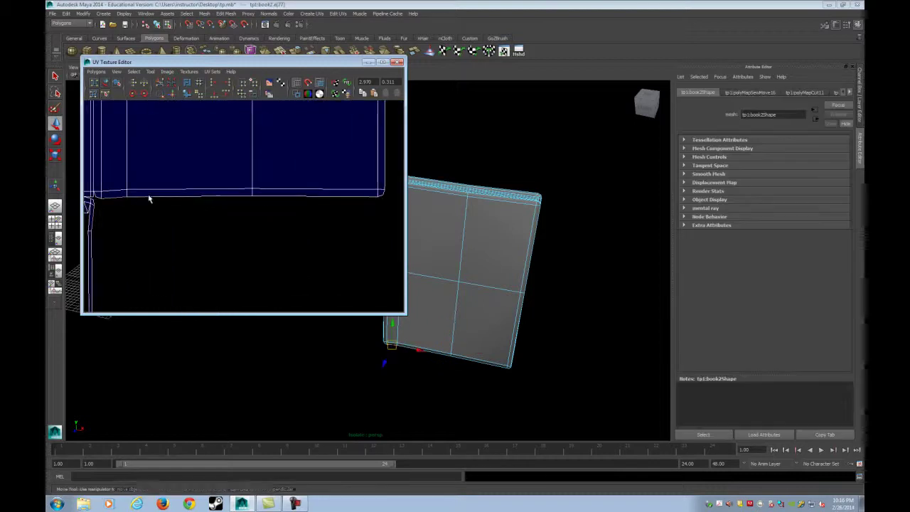
shift+click(287, 199)
key(g)
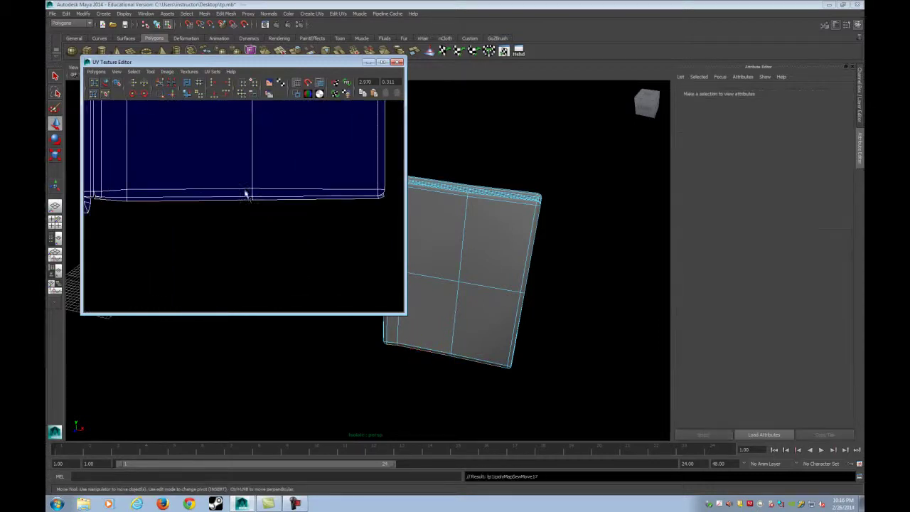
Sew the matching narrow strip onto the outer side border edges of the left cover
scroll(231, 199, down, 3)
alt+middle_drag(217, 203, 317, 197)
scroll(312, 195, up, 4)
alt+middle_drag(312, 165, 276, 233)
alt+right_drag(275, 233, 171, 181)
alt+middle_drag(170, 181, 247, 237)
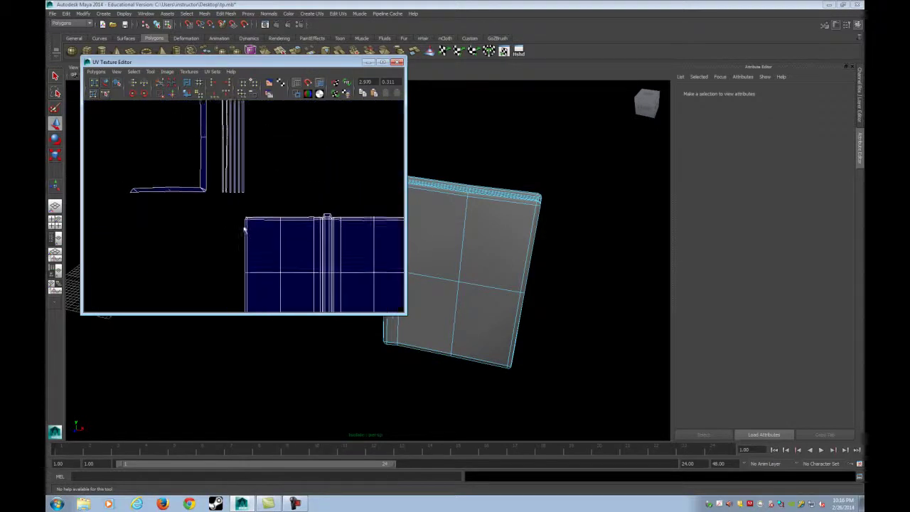
scroll(248, 234, up, 3)
alt+middle_drag(263, 277, 270, 209)
scroll(269, 209, up, 4)
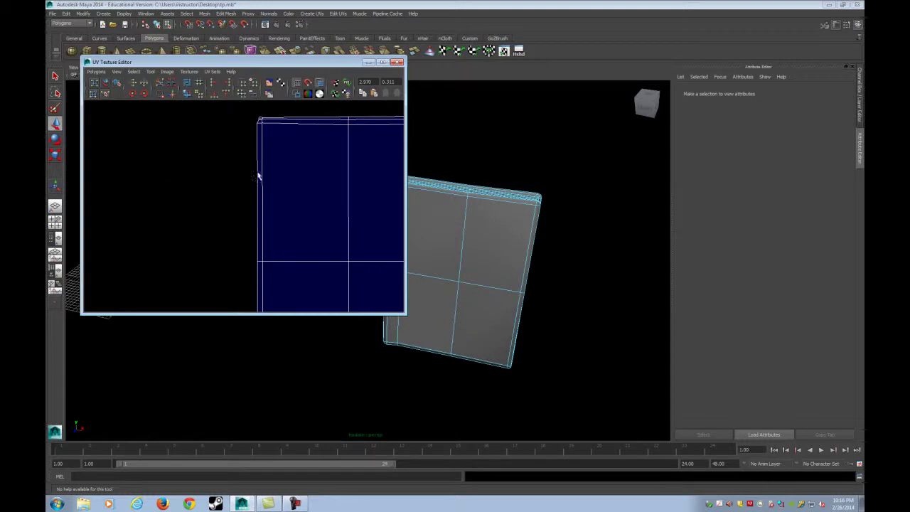
drag(259, 175, 259, 277)
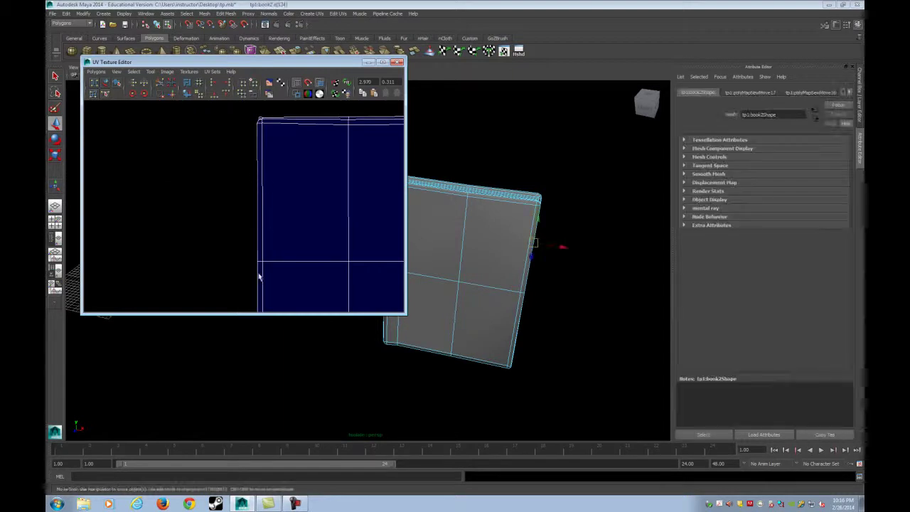
click(275, 180)
Sew the matching narrow strip onto the outer side border edges of the right cover
scroll(271, 204, down, 4)
alt+middle_drag(320, 208, 283, 205)
scroll(283, 205, up, 3)
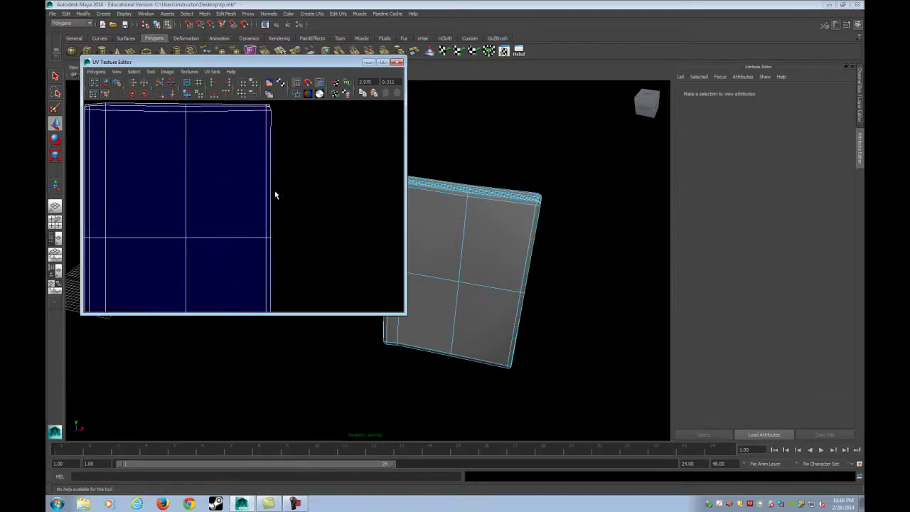
click(274, 194)
shift+click(273, 252)
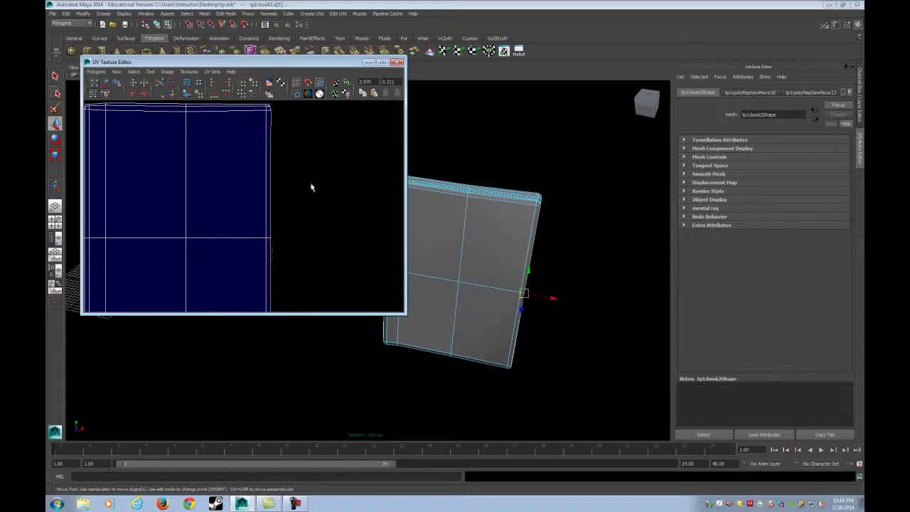
key(g)
Sew the frame-shaped strip piece onto the left cover's upper border edges
scroll(299, 202, down, 5)
alt+middle_drag(219, 229, 307, 223)
scroll(306, 221, up, 3)
alt+middle_drag(248, 158, 323, 279)
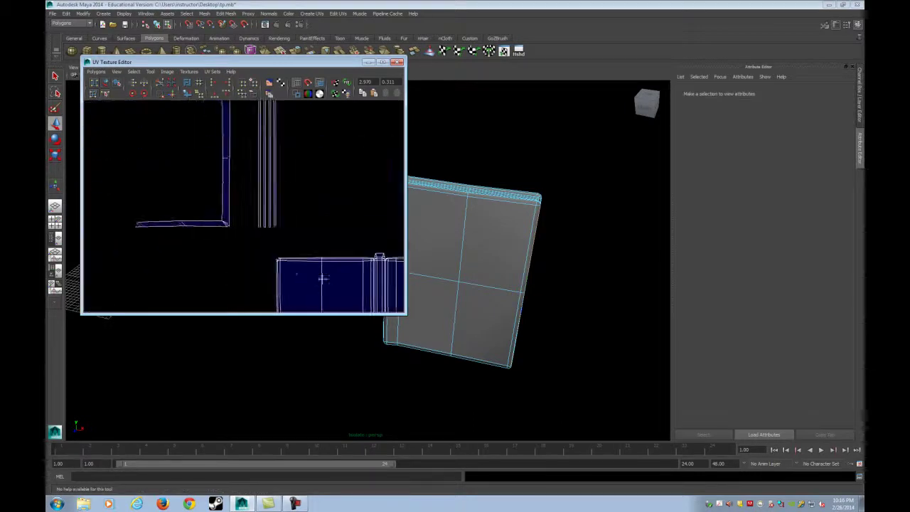
alt+middle_drag(221, 198, 185, 196)
scroll(269, 299, up, 3)
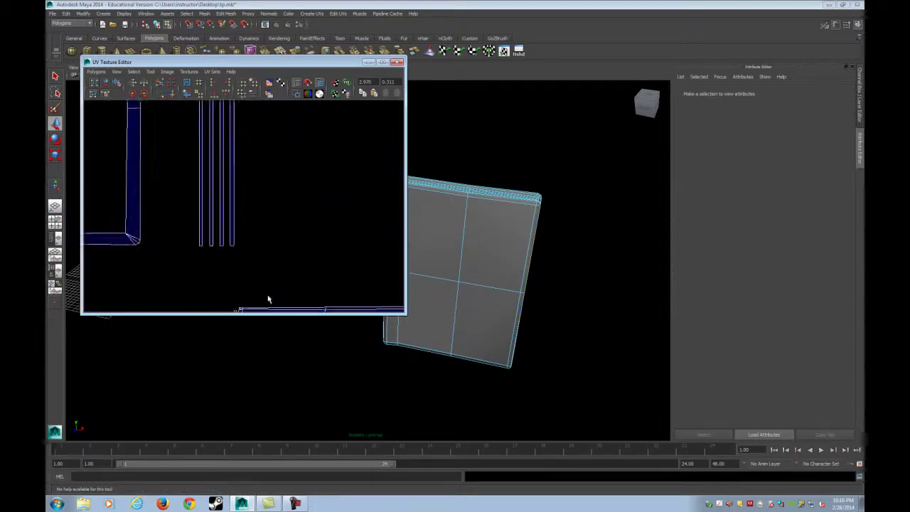
alt+middle_drag(269, 300, 194, 157)
scroll(173, 151, up, 2)
click(168, 149)
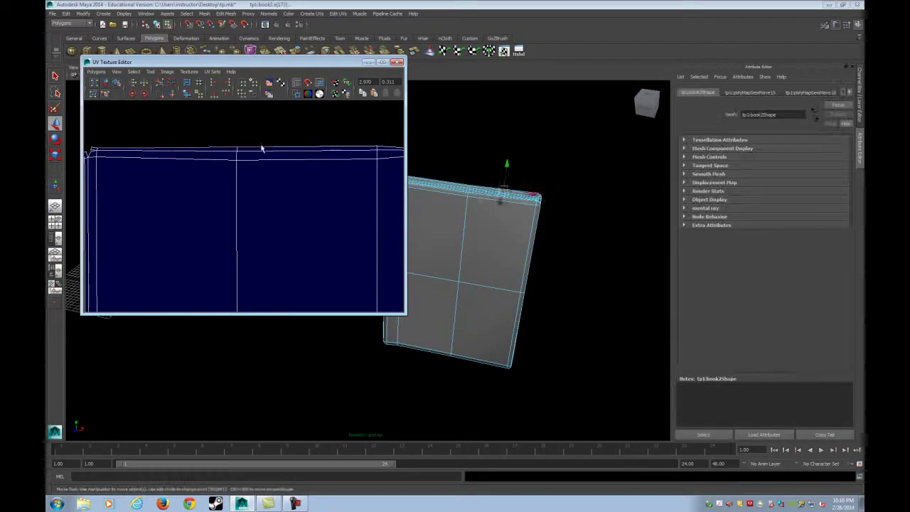
shift+click(387, 145)
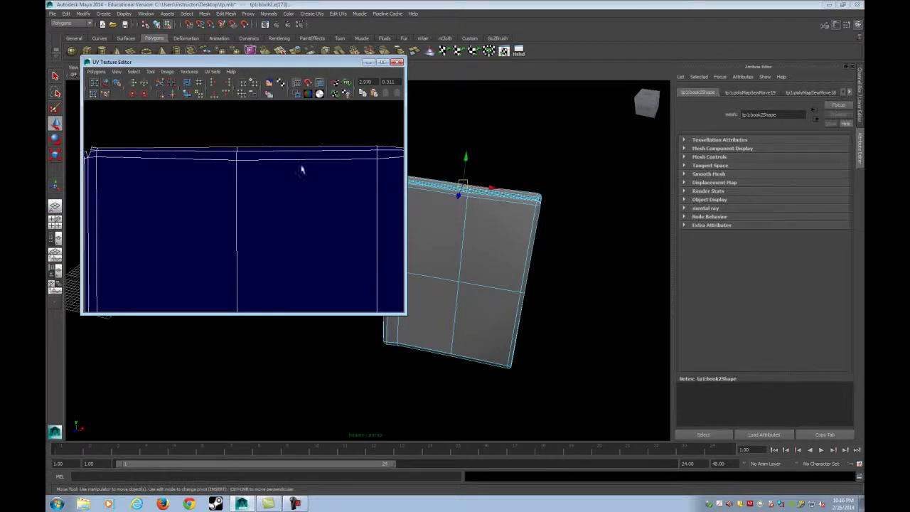
key(g)
Cut the UV edges at both corners of the frame-shaped piece to free its vertical strip above the left cover
scroll(294, 165, down, 1)
alt+middle_drag(234, 164, 305, 190)
scroll(239, 201, up, 4)
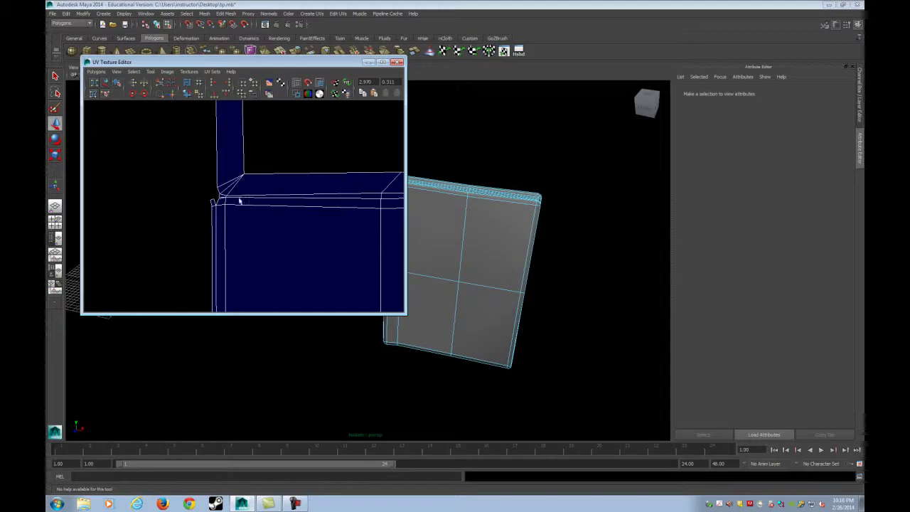
click(210, 174)
scroll(249, 162, down, 4)
alt+middle_drag(281, 150, 264, 270)
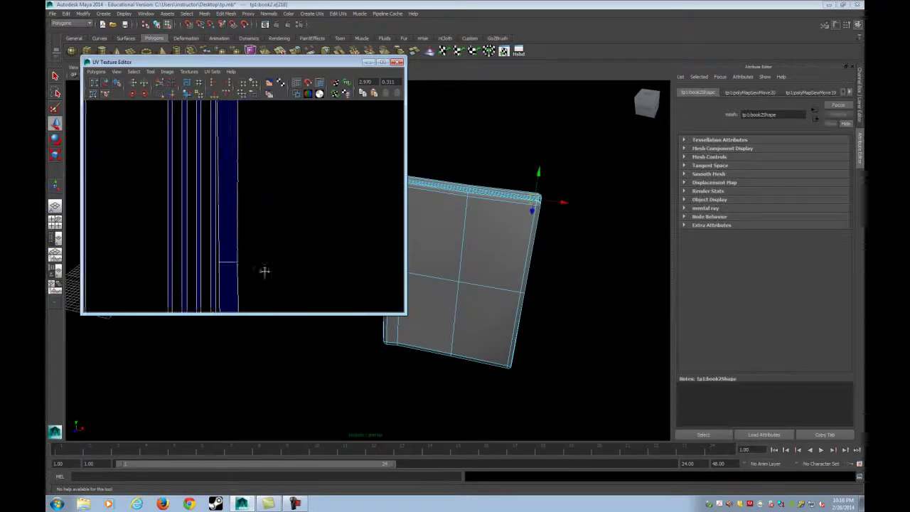
alt+middle_drag(249, 138, 268, 257)
scroll(246, 197, up, 2)
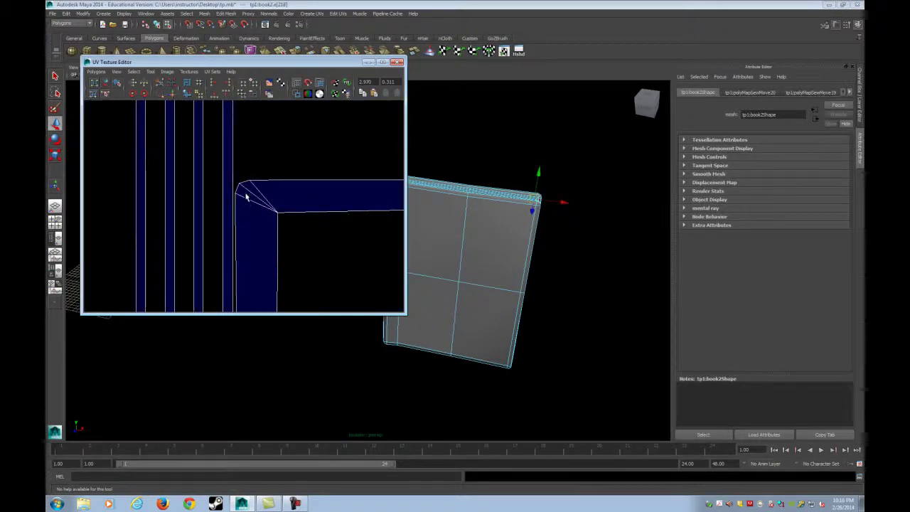
click(161, 84)
Sew the freed vertical frame strip onto the left cover's outer side border
scroll(266, 209, down, 3)
alt+middle_drag(271, 271, 258, 109)
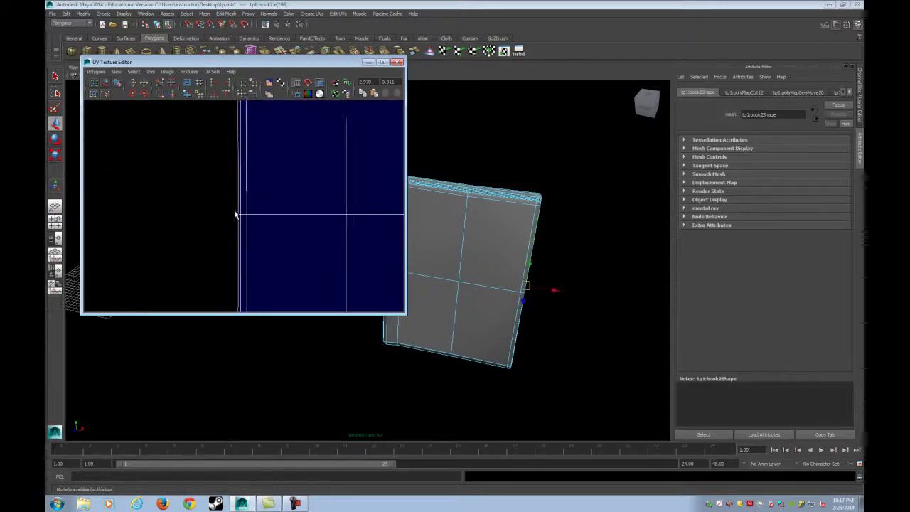
scroll(238, 213, up, 2)
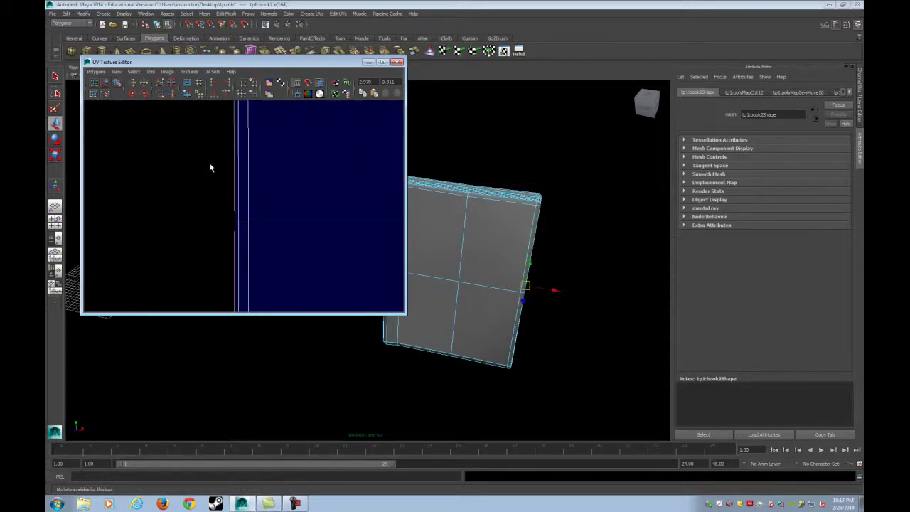
key(g)
click(211, 165)
Sew the remaining frame-shaped piece onto the right cover's outer side border
scroll(203, 185, down, 6)
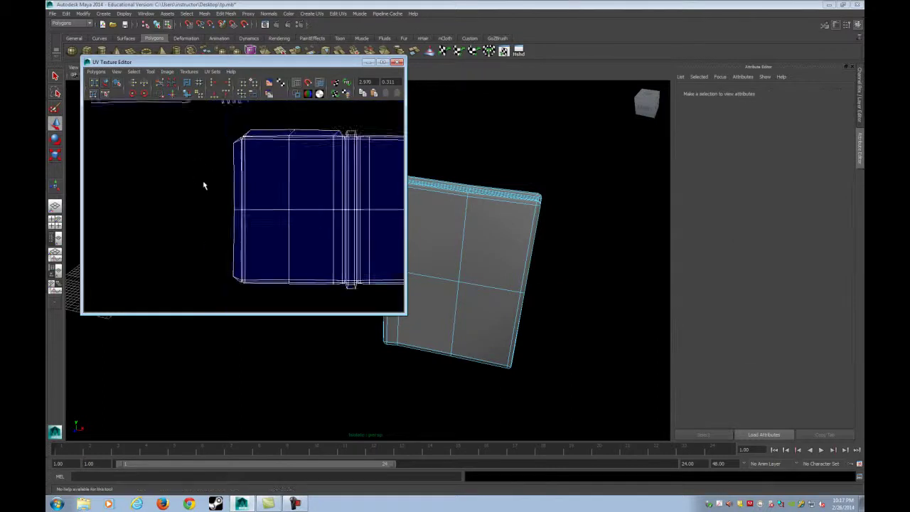
alt+middle_drag(322, 197, 186, 186)
scroll(185, 187, up, 3)
click(261, 162)
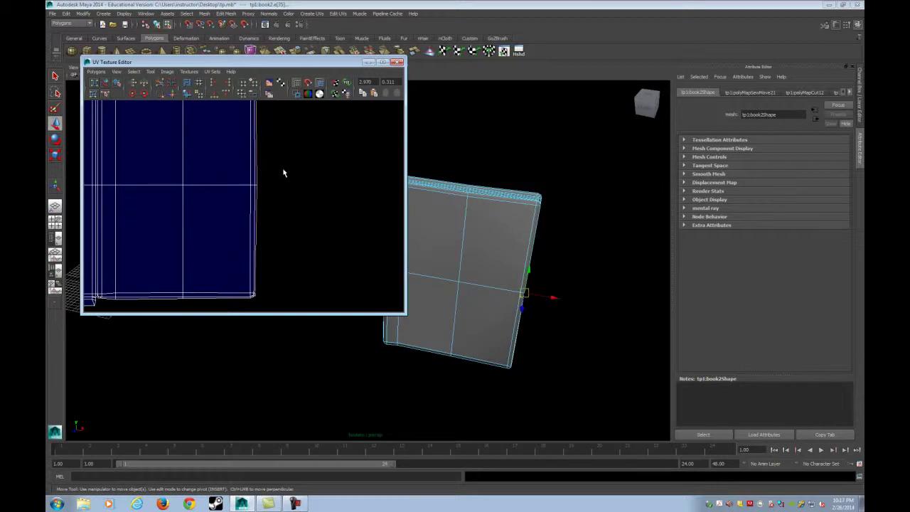
click(283, 173)
Cut the UV edges at the lower and upper corners of the frame piece beside the right cover
scroll(270, 224, up, 3)
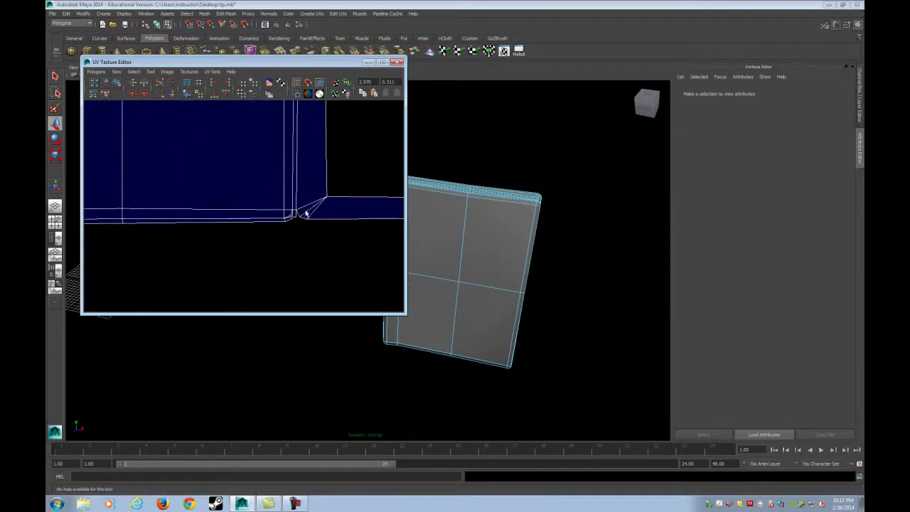
click(305, 215)
alt+middle_drag(317, 170, 274, 280)
alt+middle_drag(267, 149, 261, 281)
alt+middle_drag(260, 156, 260, 284)
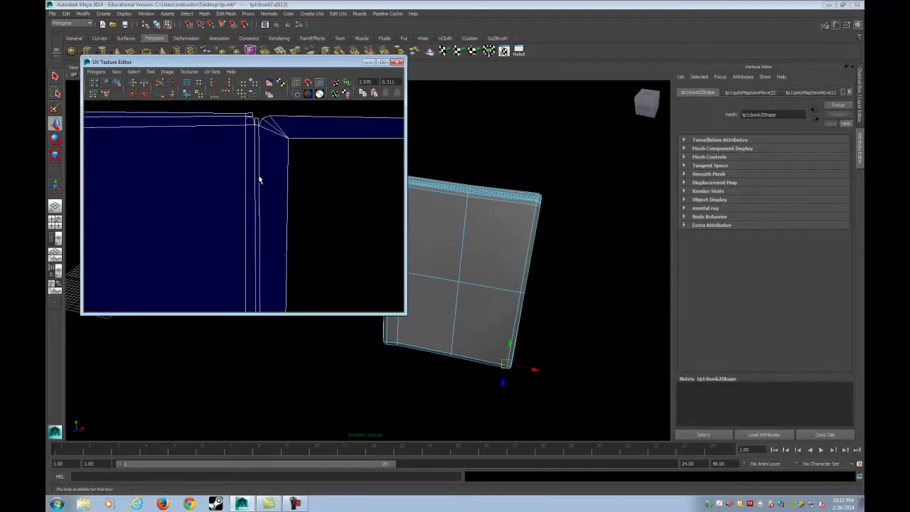
alt+middle_drag(260, 180, 262, 265)
scroll(262, 265, up, 3)
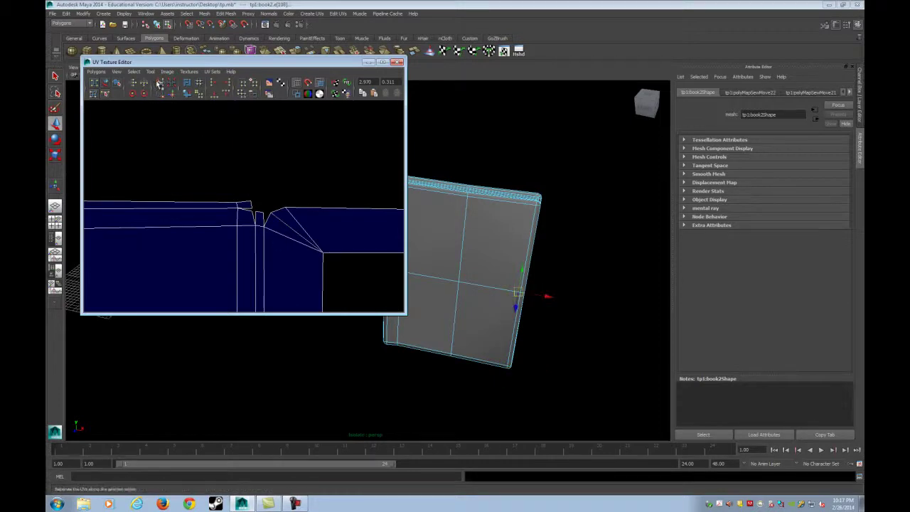
Sew the matching frame strip onto the right cover's lower border edge
scroll(254, 226, down, 5)
alt+middle_drag(240, 247, 230, 185)
scroll(214, 202, down, 2)
alt+middle_drag(199, 224, 295, 109)
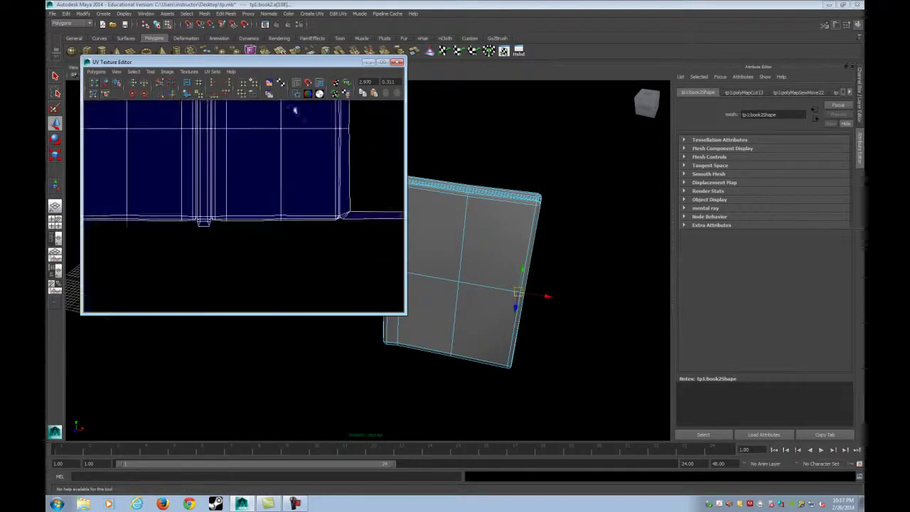
alt+middle_drag(229, 238, 269, 192)
scroll(270, 193, up, 3)
alt+middle_drag(320, 165, 177, 216)
scroll(177, 215, up, 3)
click(132, 181)
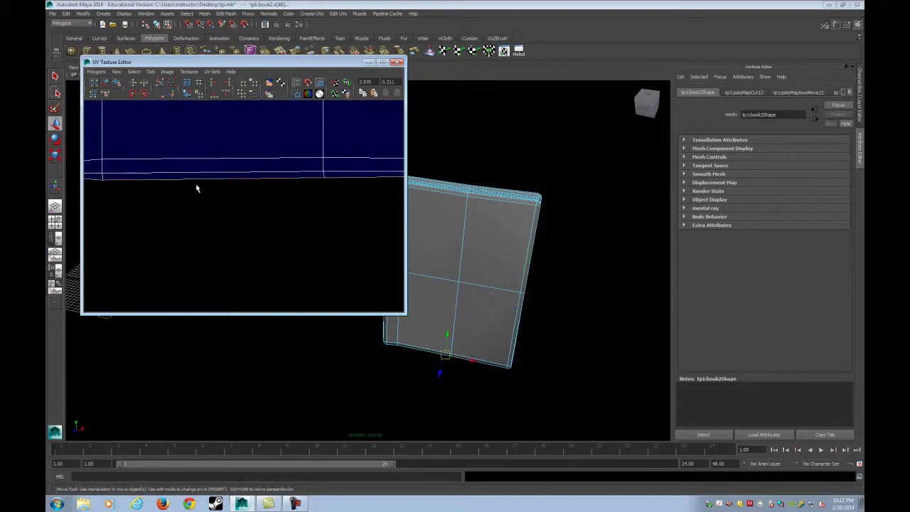
key(g)
Sew the matching frame strip onto the left cover's lower border edges
scroll(188, 197, down, 4)
alt+middle_drag(179, 205, 319, 213)
scroll(319, 212, up, 3)
click(251, 197)
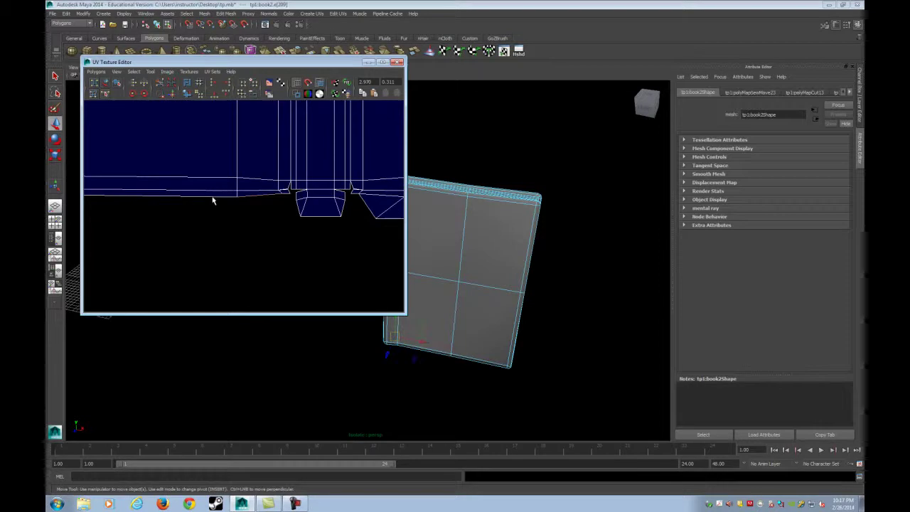
shift+click(214, 198)
alt+middle_drag(162, 207, 384, 221)
shift+click(230, 212)
click(284, 175)
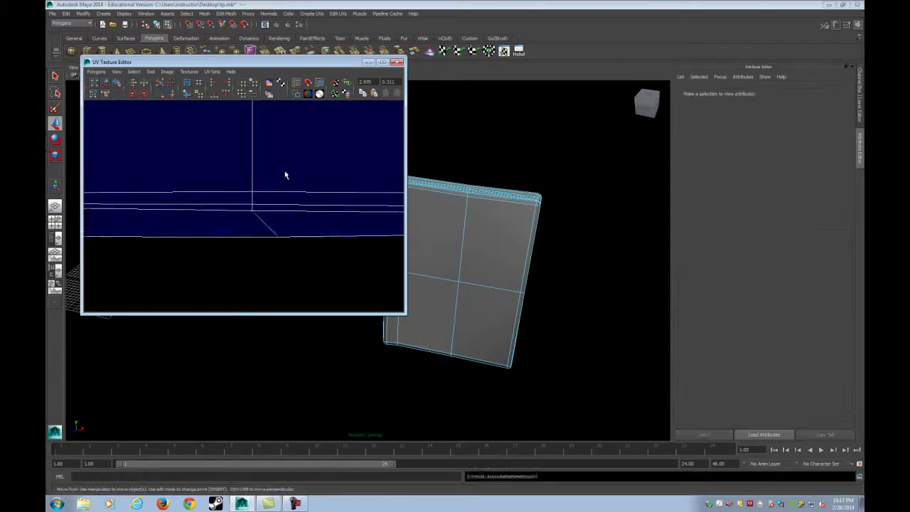
Sew the last frame strip onto the right cover's upper border edge
scroll(299, 163, down, 4)
scroll(260, 224, up, 3)
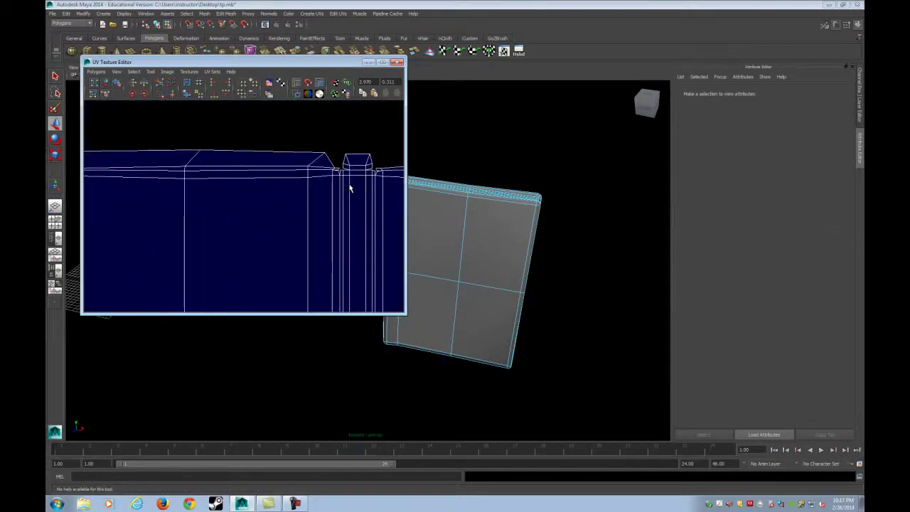
alt+middle_drag(384, 185, 207, 221)
scroll(221, 219, up, 3)
click(193, 203)
scroll(335, 211, up, 2)
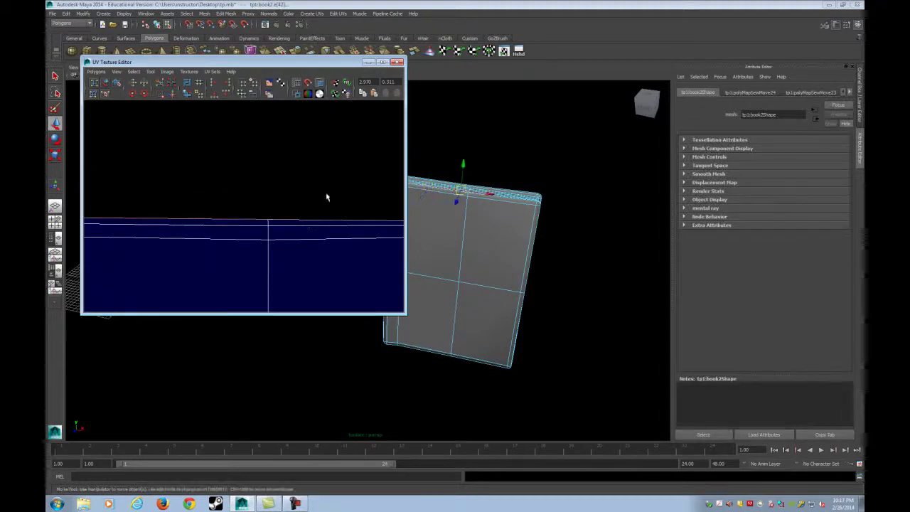
click(324, 199)
Check the sewn cover shell as a whole and the book's remaining separate UV pieces
scroll(313, 202, down, 3)
scroll(280, 159, down, 3)
scroll(275, 197, up, 3)
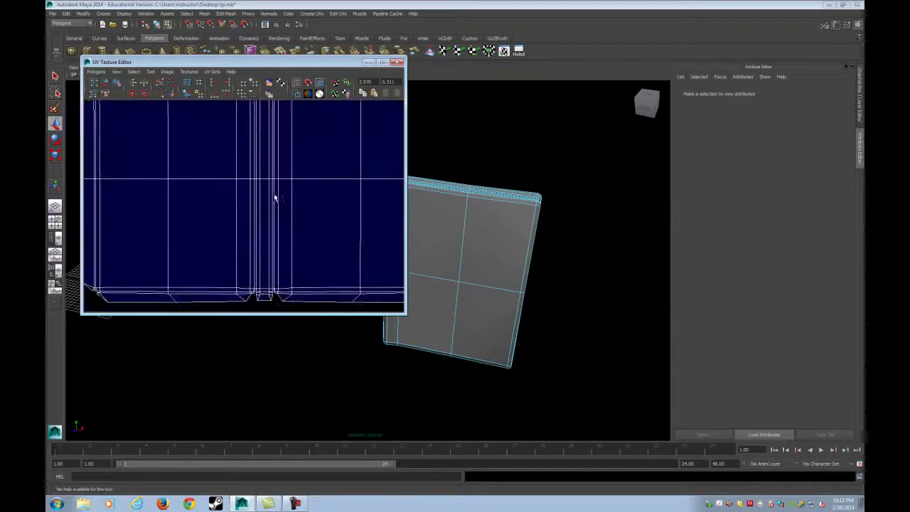
scroll(258, 183, down, 2)
alt+middle_drag(271, 170, 267, 196)
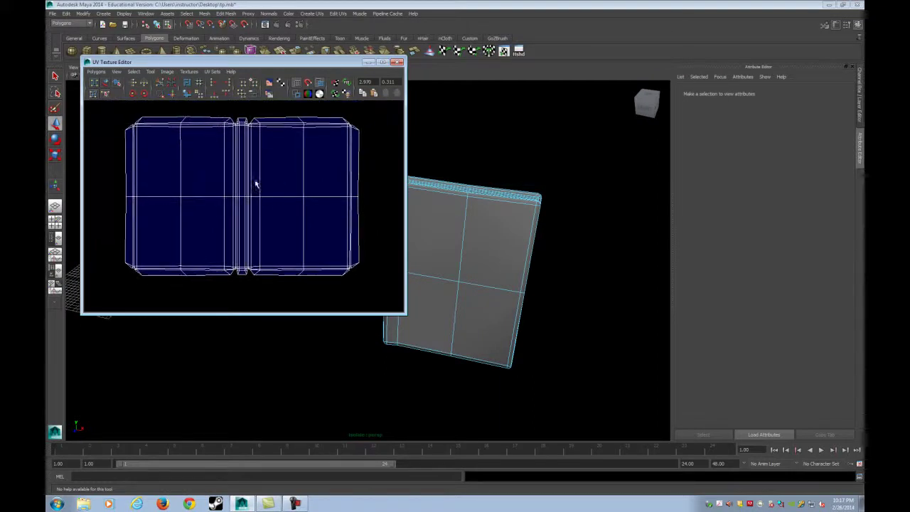
scroll(256, 185, down, 5)
scroll(130, 135, up, 3)
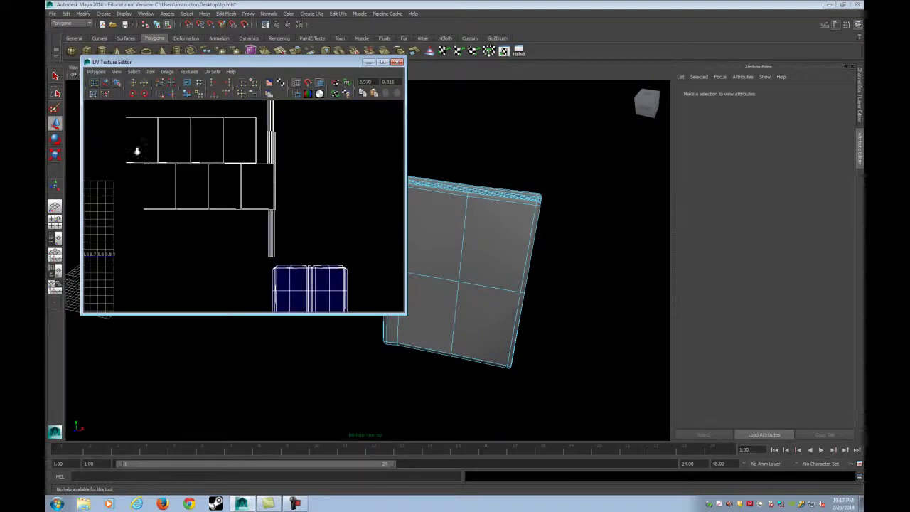
Select all the book's page-edge faces and apply a planar mapping projected from the X axis
scroll(137, 151, down, 1)
click(280, 252)
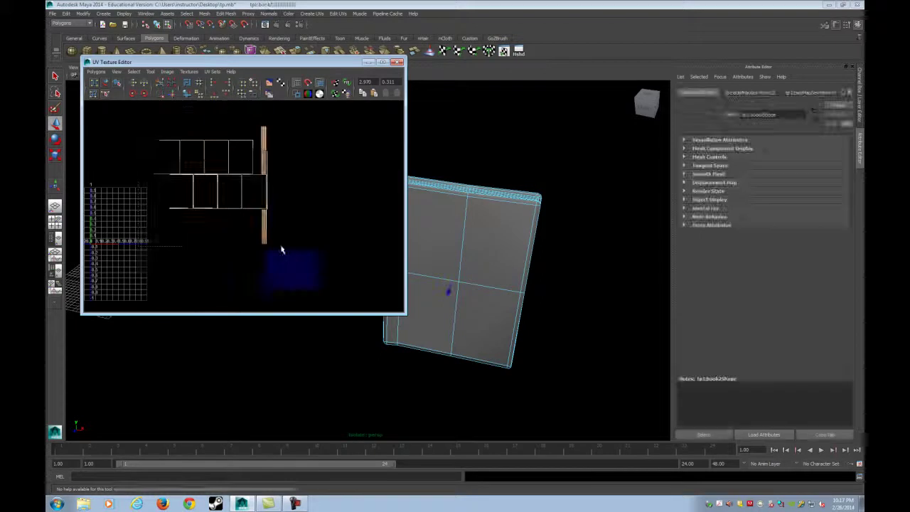
scroll(295, 254, up, 4)
alt+middle_drag(268, 209, 267, 228)
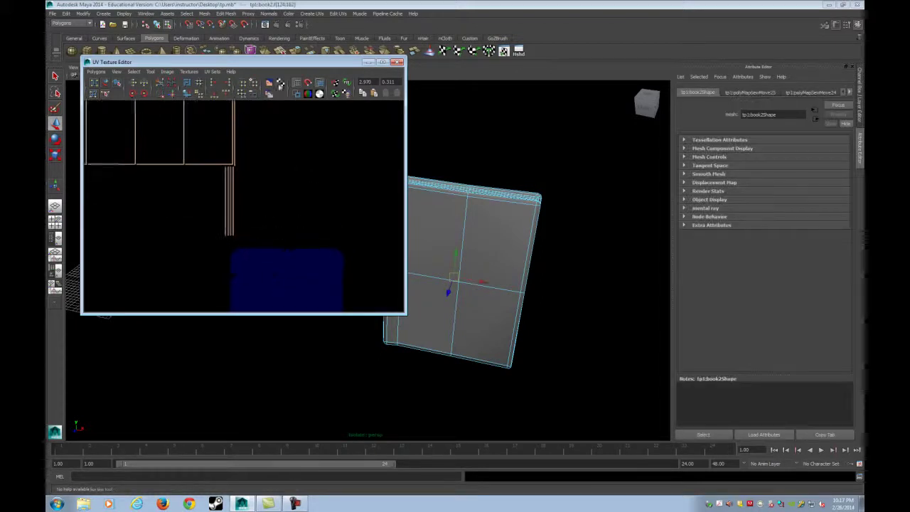
click(311, 13)
click(387, 26)
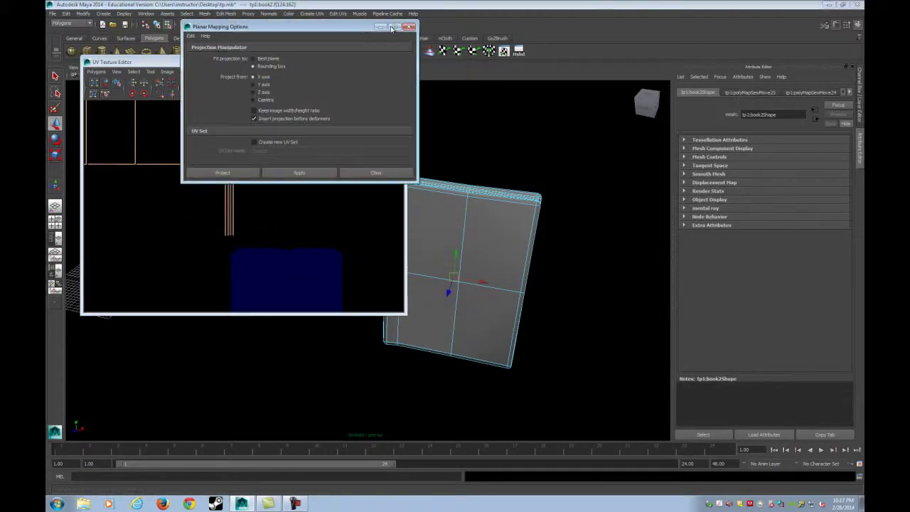
click(236, 174)
alt+drag(520, 331, 475, 321)
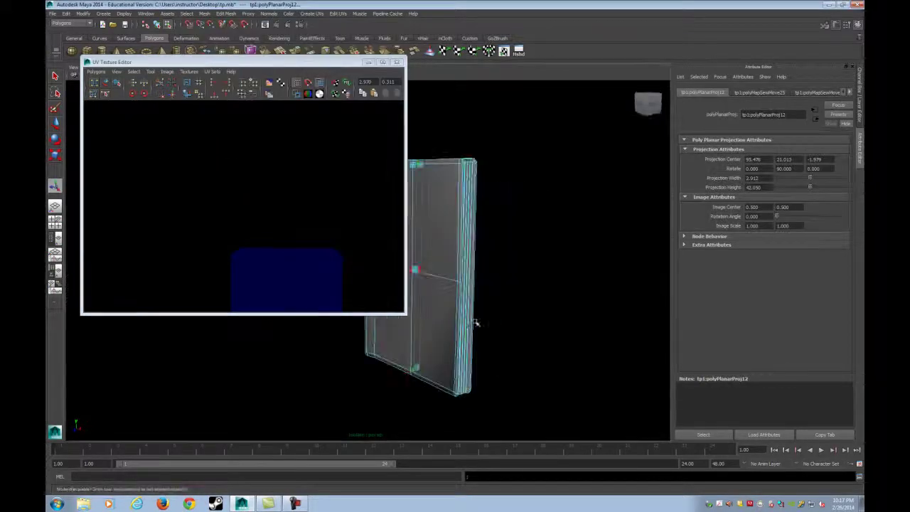
alt+right_drag(274, 242, 209, 223)
alt+middle_drag(209, 223, 280, 248)
key(w)
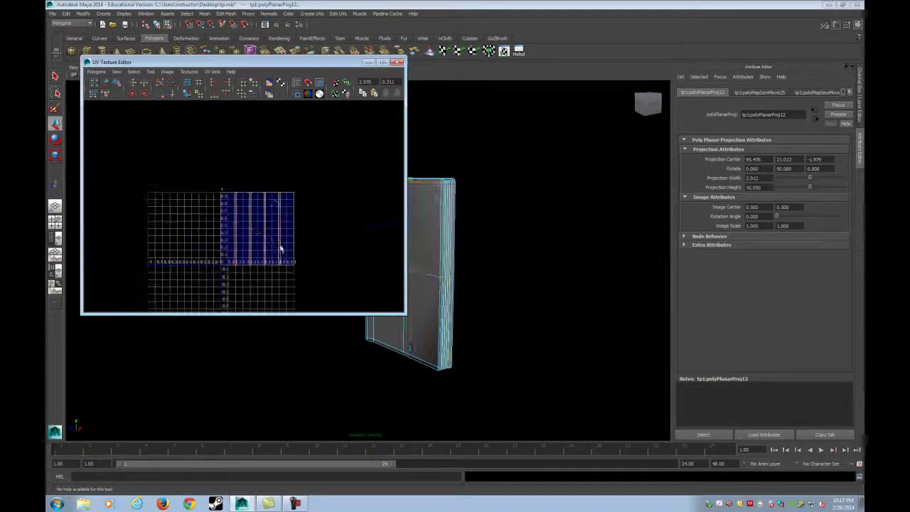
Deselect the page faces on the book's long side and planar-map the top and bottom page faces from the Y axis
alt+right_drag(280, 249, 341, 247)
alt+right_drag(530, 260, 577, 242)
alt+drag(576, 244, 592, 272)
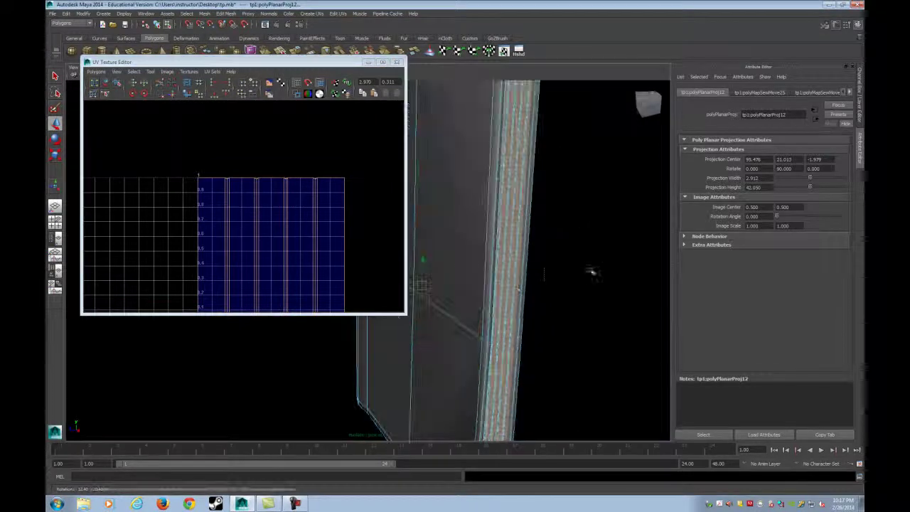
ctrl+drag(430, 325, 431, 325)
alt+right_drag(537, 255, 512, 238)
alt+drag(512, 238, 560, 257)
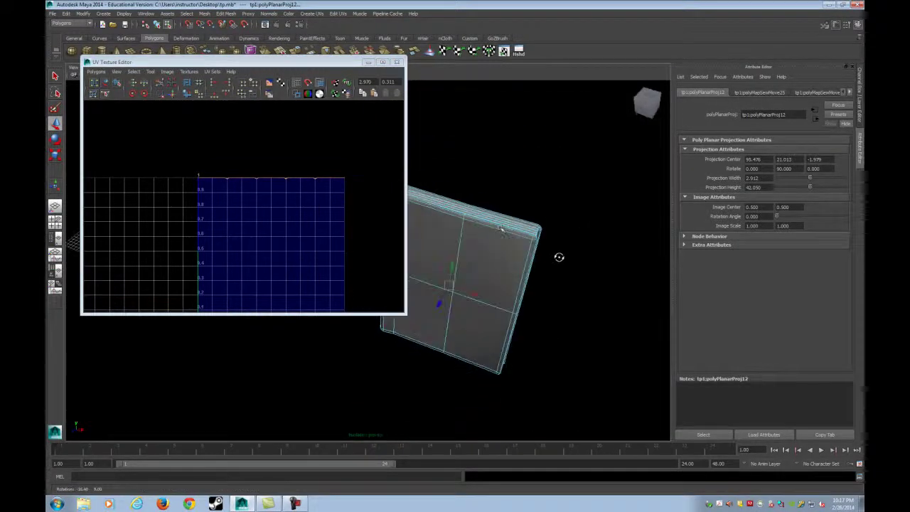
click(312, 14)
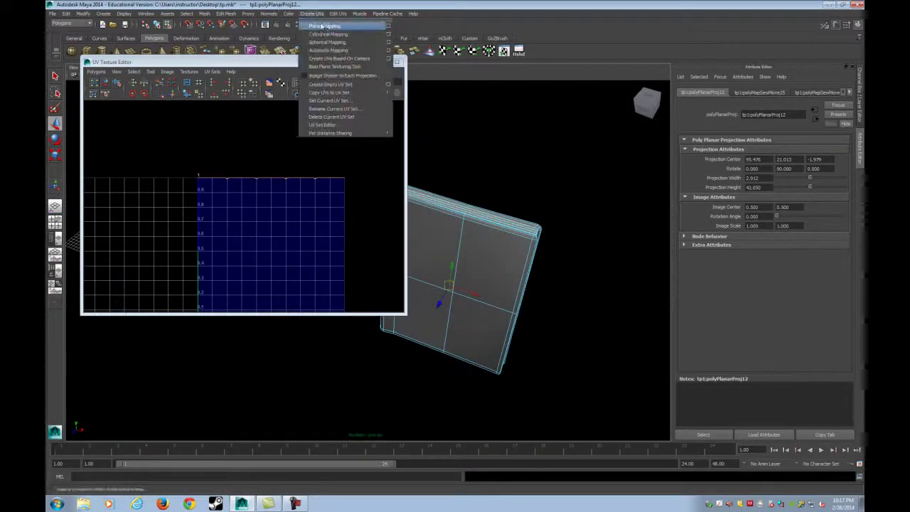
click(388, 26)
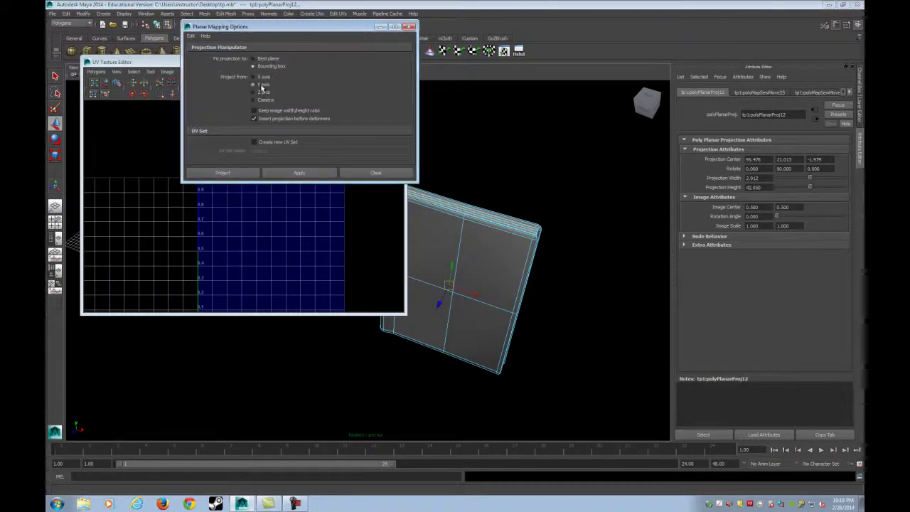
click(233, 175)
Rotate the top and bottom page UVs 90 degrees to vertical, and scale the page strips horizontally to about 0.2 units wide
alt+middle_drag(280, 199, 265, 139)
alt+drag(356, 214, 455, 235)
alt+right_drag(455, 234, 551, 247)
alt+middle_drag(455, 245, 515, 264)
alt+drag(514, 264, 514, 258)
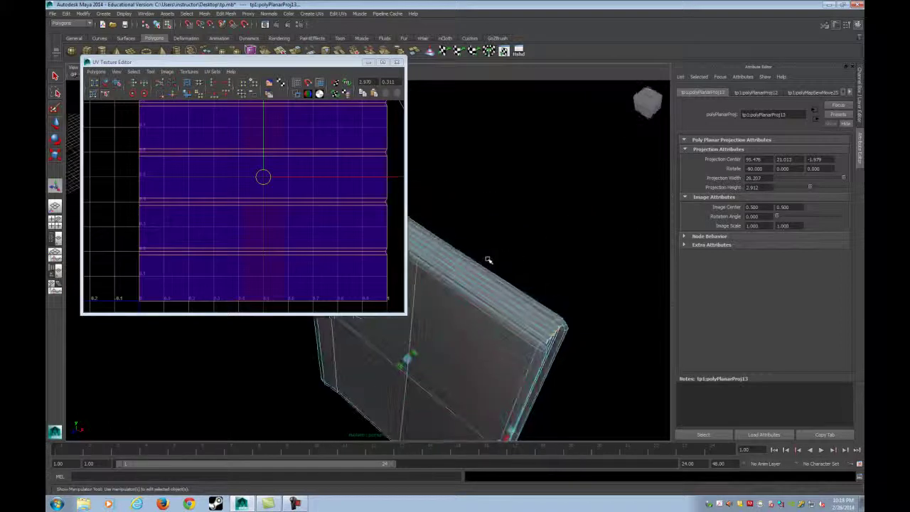
click(136, 94)
click(134, 94)
alt+right_drag(279, 215, 189, 153)
click(148, 132)
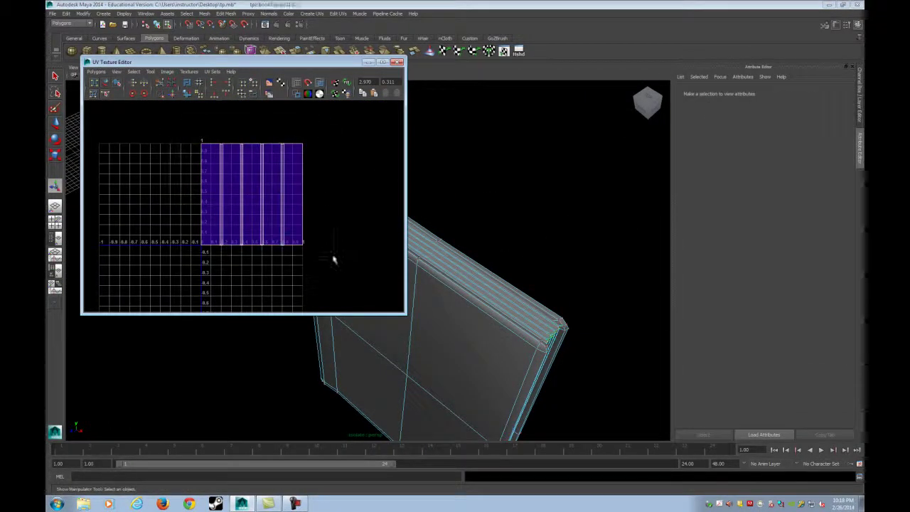
alt+right_drag(260, 207, 299, 234)
drag(297, 186, 265, 184)
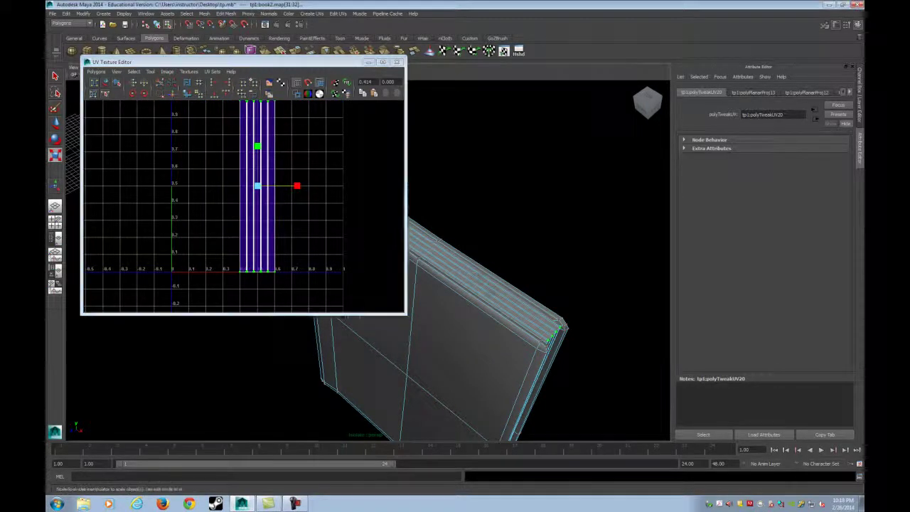
Move the page strips beside the cover shell and scale all of the book's UVs up together to about five times their size
alt+drag(484, 263, 471, 265)
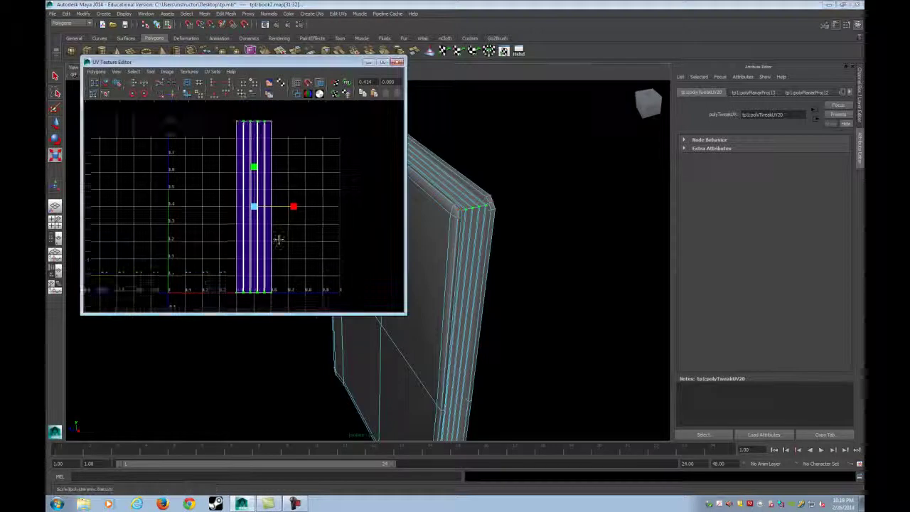
scroll(280, 237, down, 2)
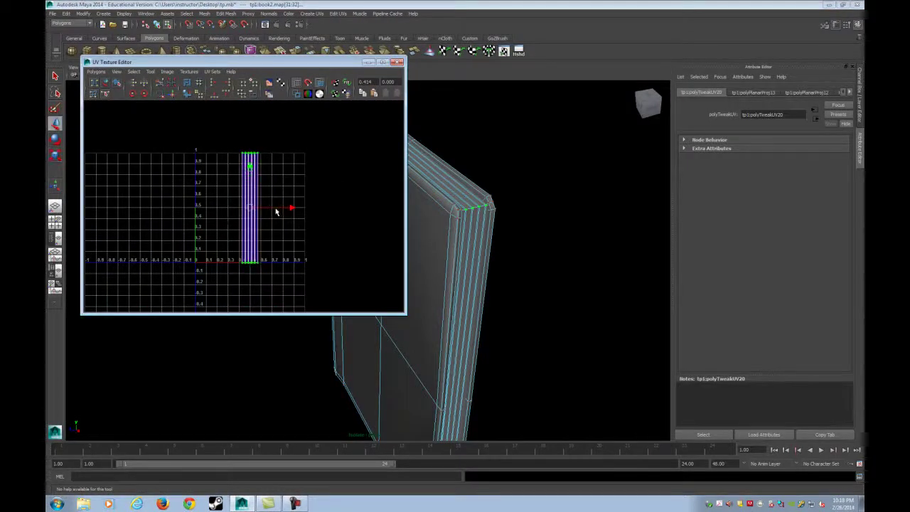
scroll(271, 212, down, 3)
alt+middle_drag(268, 237, 237, 204)
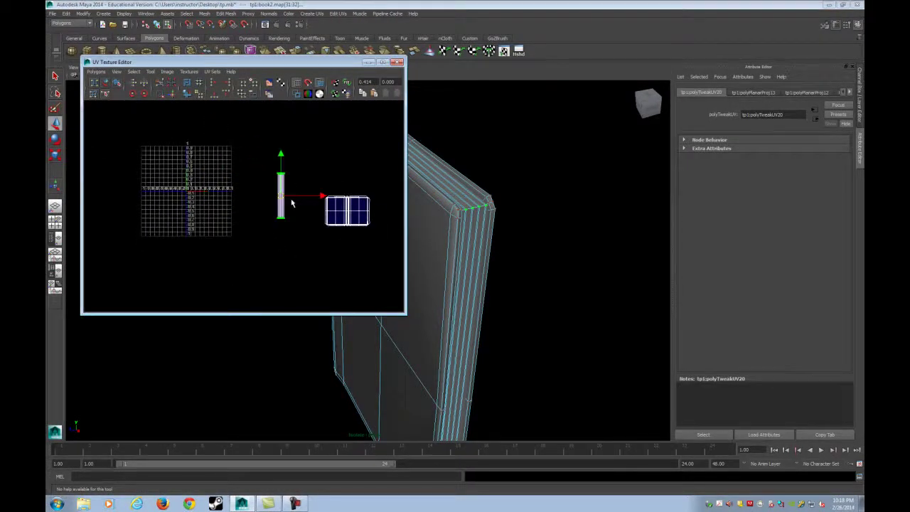
drag(291, 204, 327, 203)
scroll(359, 223, up, 4)
scroll(226, 210, down, 3)
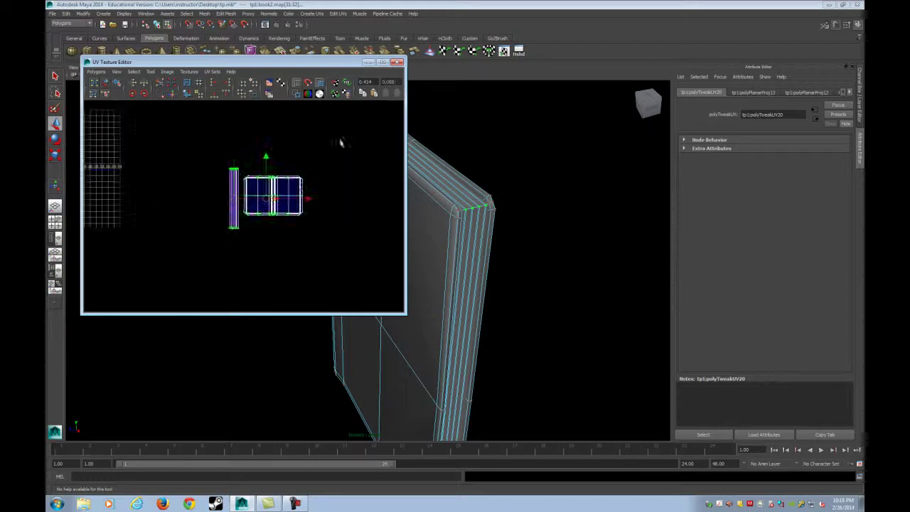
scroll(267, 194, up, 6)
scroll(266, 197, down, 4)
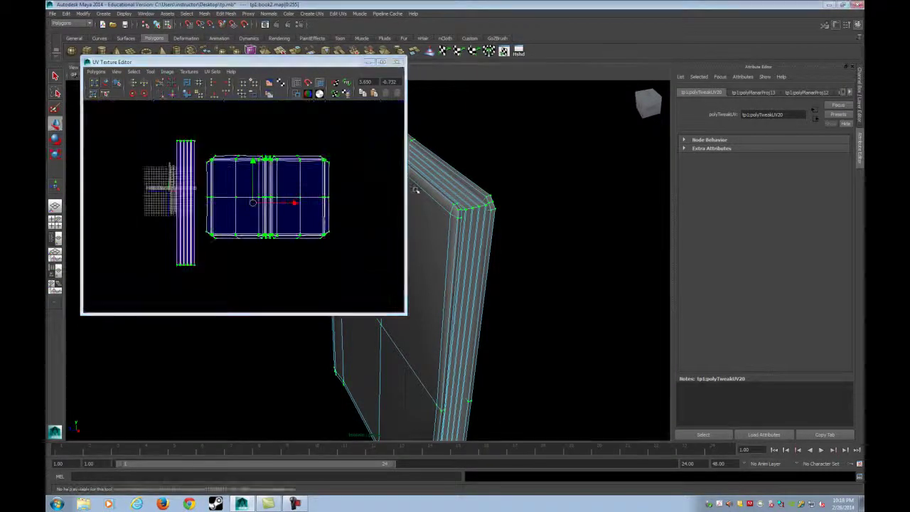
Create a new Blinn material in the Hypershade and connect a Checker texture to its default input
click(508, 139)
click(313, 14)
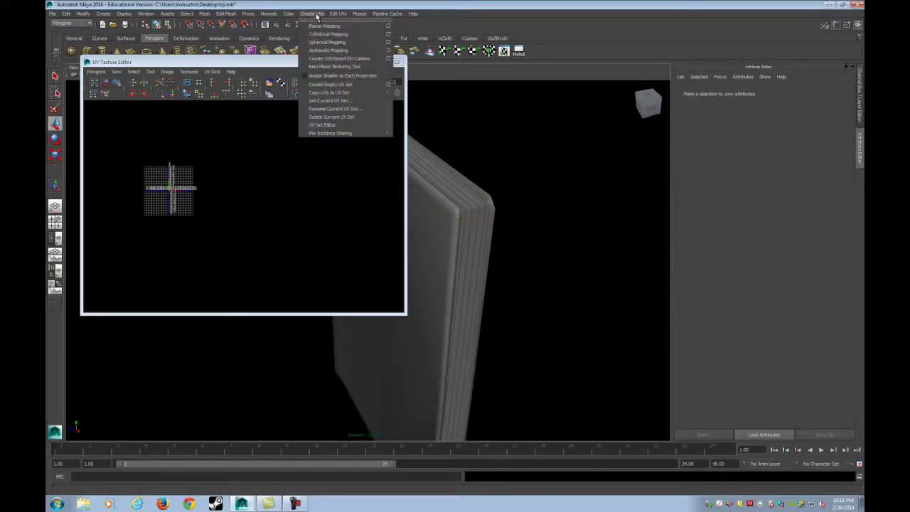
click(326, 3)
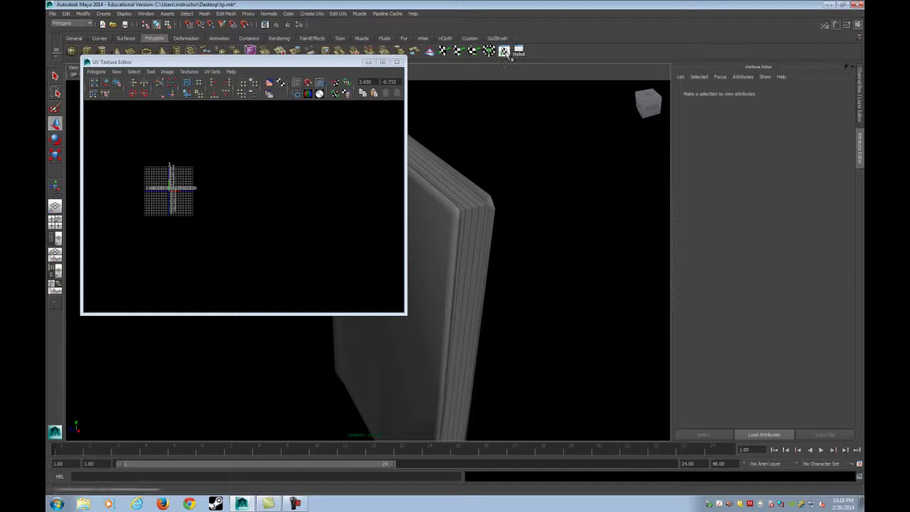
click(146, 13)
mouse_move(163, 51)
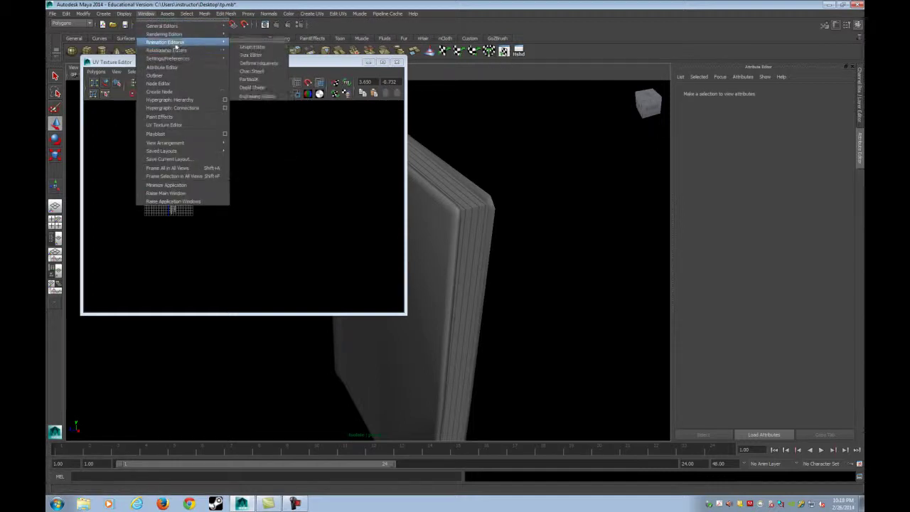
mouse_move(180, 37)
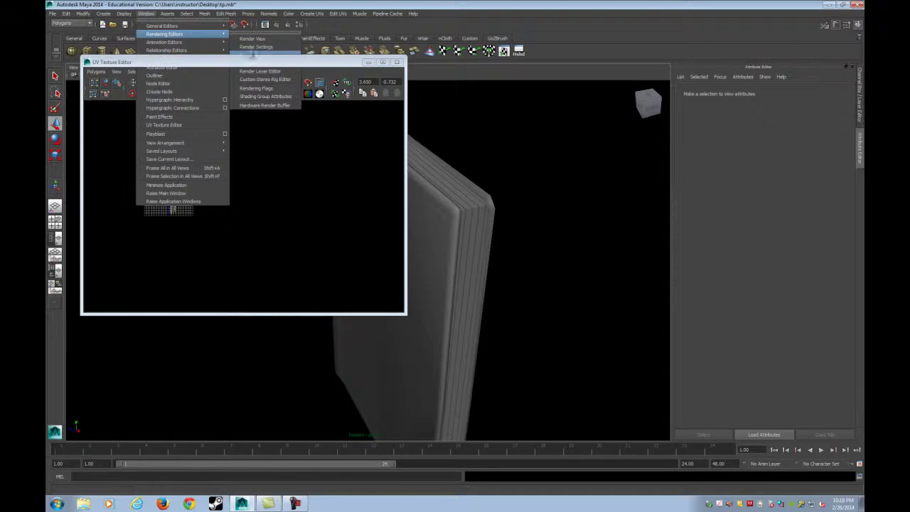
click(250, 55)
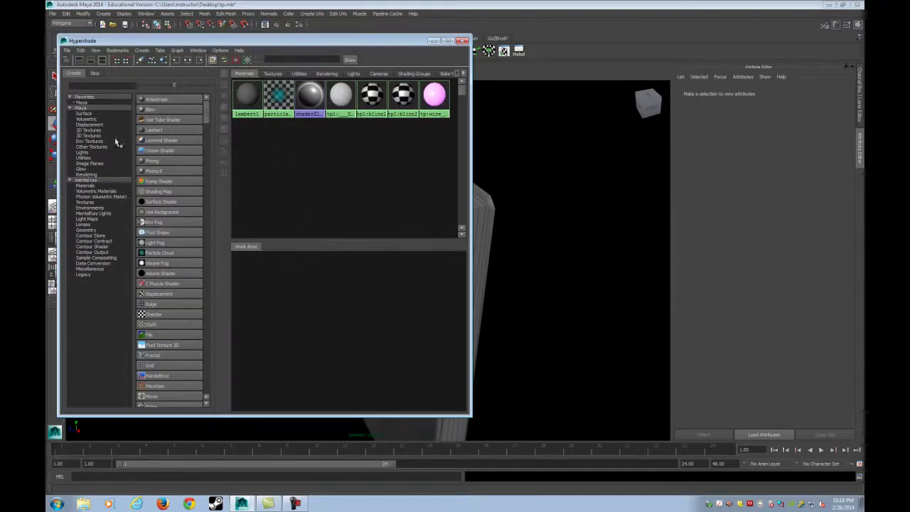
click(176, 112)
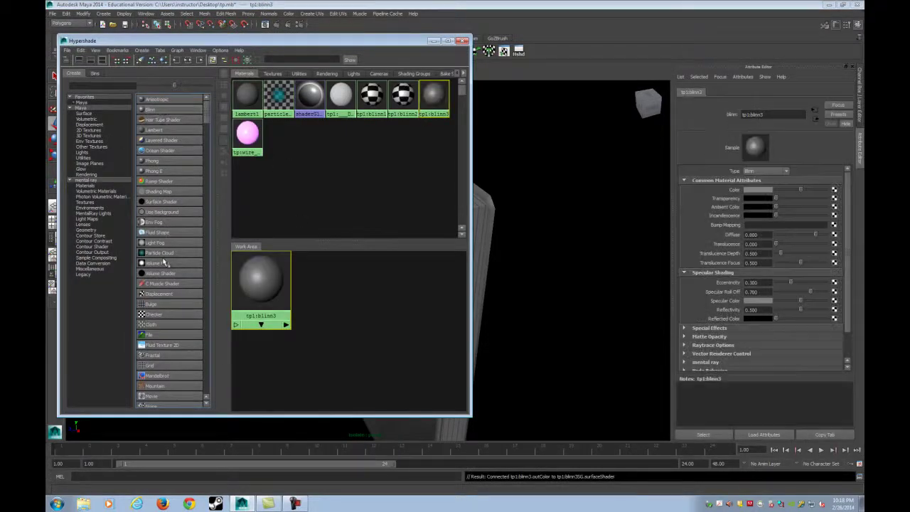
middle_drag(267, 282, 268, 282)
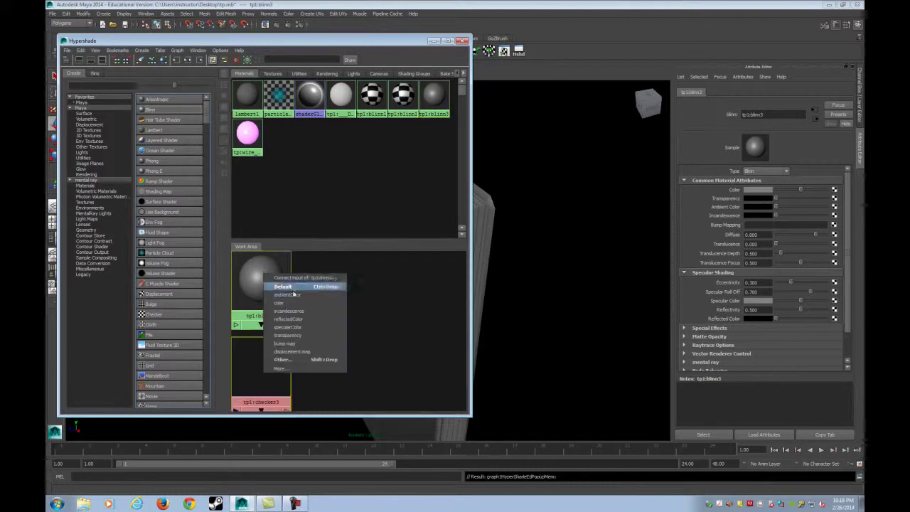
click(302, 286)
Assign the new checkered Blinn to the book, graph its shading network and close the Hypershade
alt+middle_drag(495, 247, 604, 238)
alt+right_drag(605, 239, 538, 232)
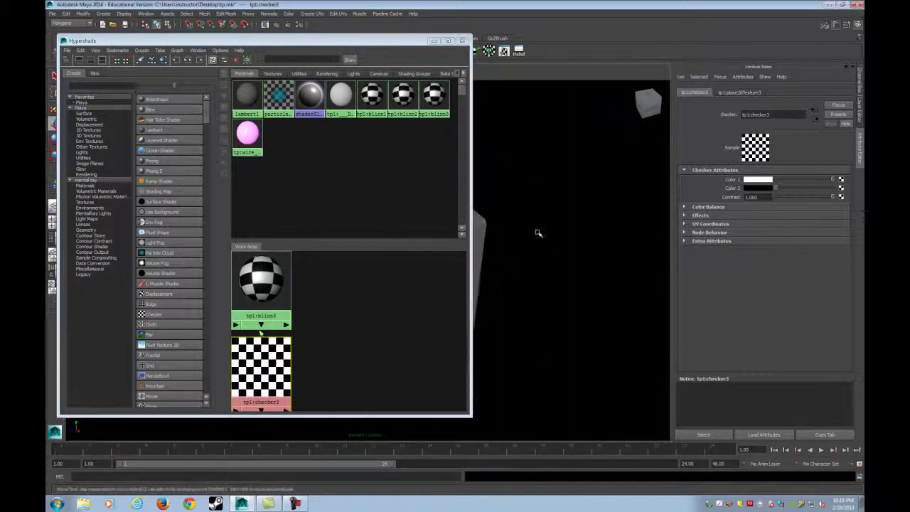
alt+drag(492, 282, 530, 268)
alt+middle_drag(530, 268, 628, 226)
alt+drag(627, 226, 573, 220)
click(573, 220)
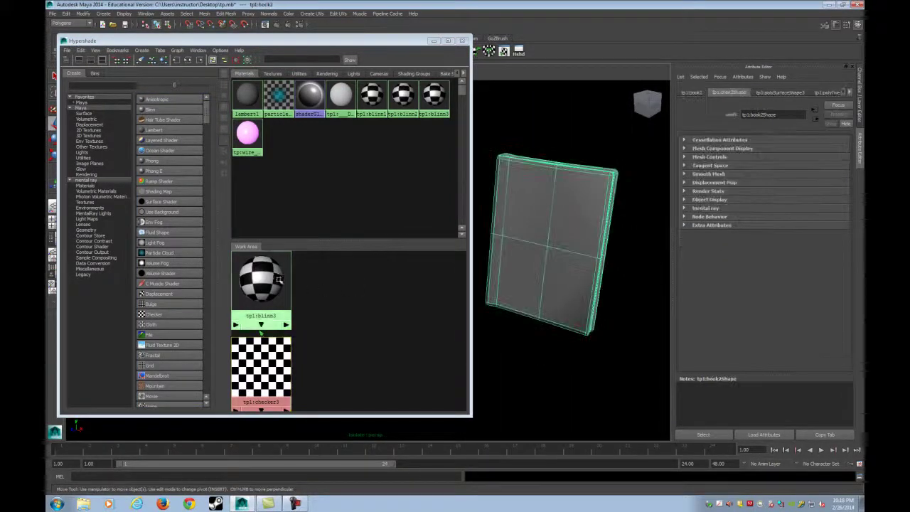
right_drag(263, 281, 264, 246)
right_drag(262, 278, 257, 299)
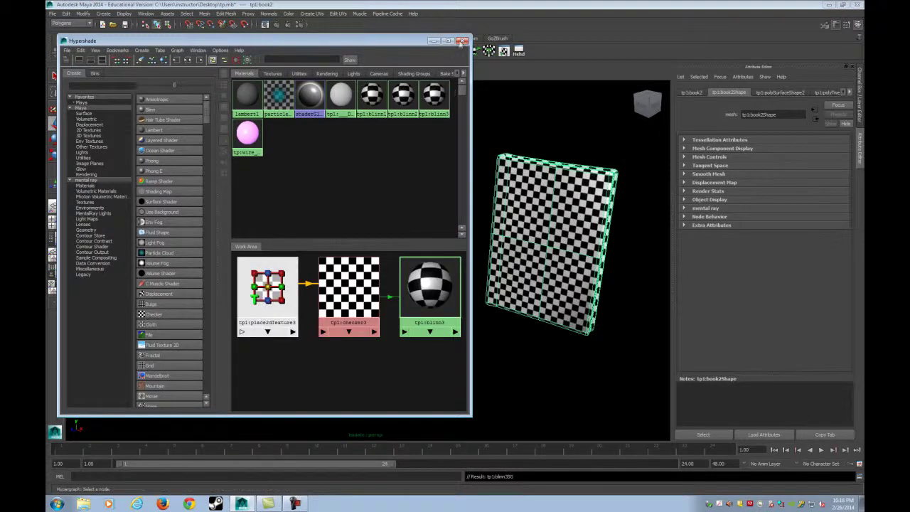
click(267, 288)
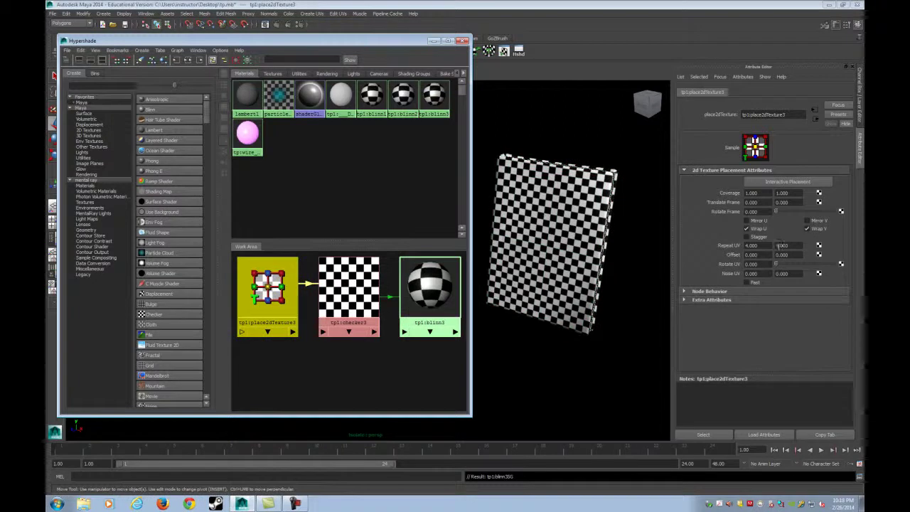
click(462, 41)
click(462, 42)
Scale the page strips' UVs narrower horizontally until the checker squares on the book's page edges look even
alt+drag(455, 260, 513, 251)
click(491, 248)
alt+middle_drag(163, 205, 267, 216)
scroll(268, 154, up, 1)
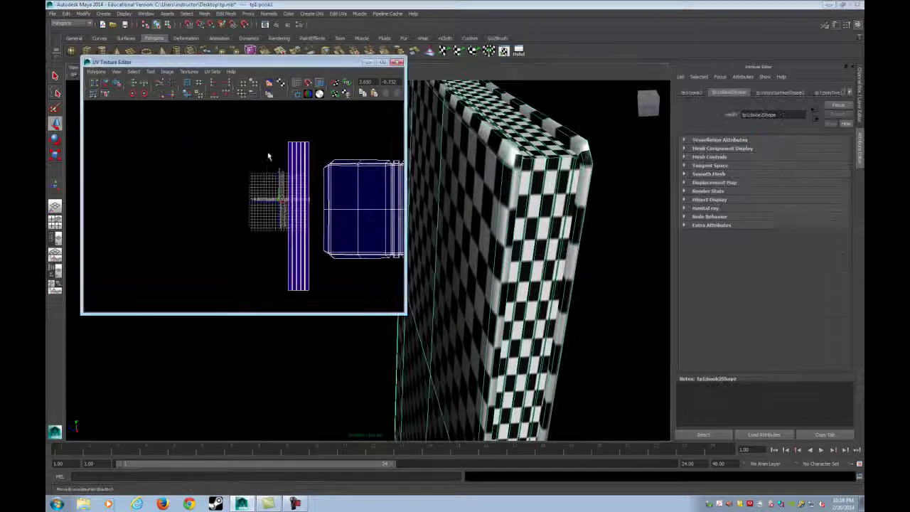
drag(323, 313, 323, 312)
key(w)
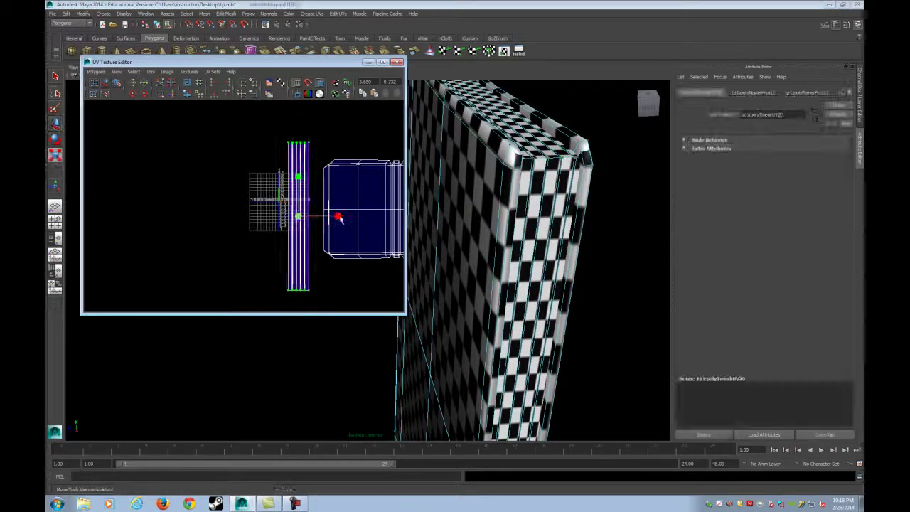
drag(339, 219, 319, 216)
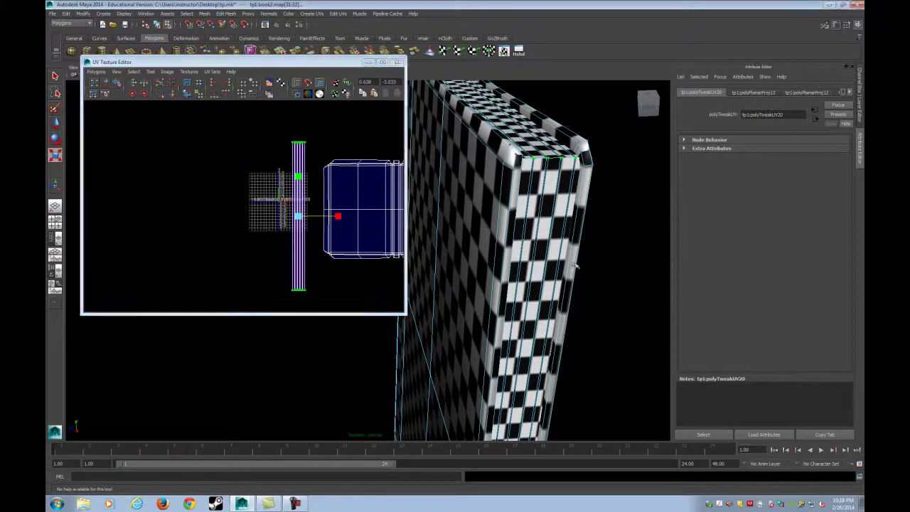
alt+drag(575, 266, 529, 254)
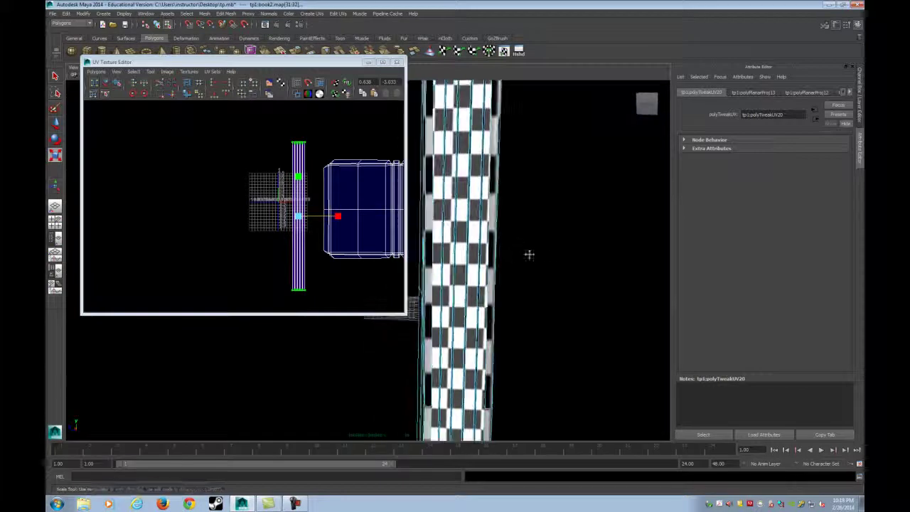
drag(337, 217, 327, 219)
key(w)
alt+right_drag(327, 219, 325, 227)
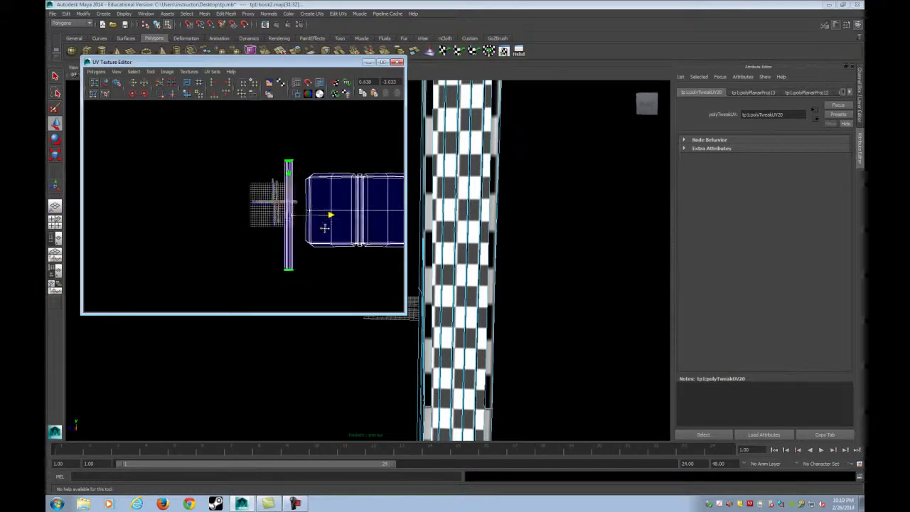
Scale the page strips down uniformly to match the cover's checker size and move them close to the cover shell's outer edge
key(r)
middle_drag(335, 241, 337, 245)
drag(339, 248, 329, 252)
alt+drag(439, 255, 562, 253)
alt+right_drag(315, 229, 342, 238)
alt+middle_drag(342, 239, 227, 241)
key(w)
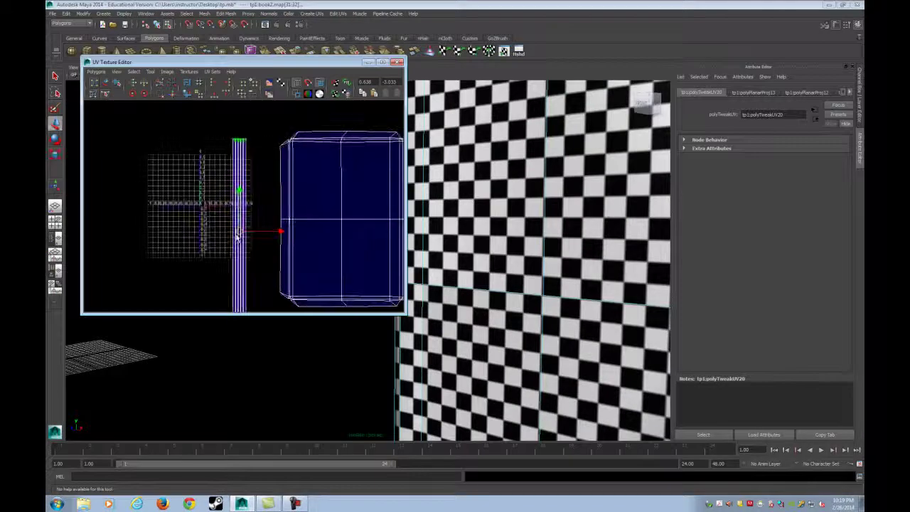
drag(237, 233, 270, 222)
key(r)
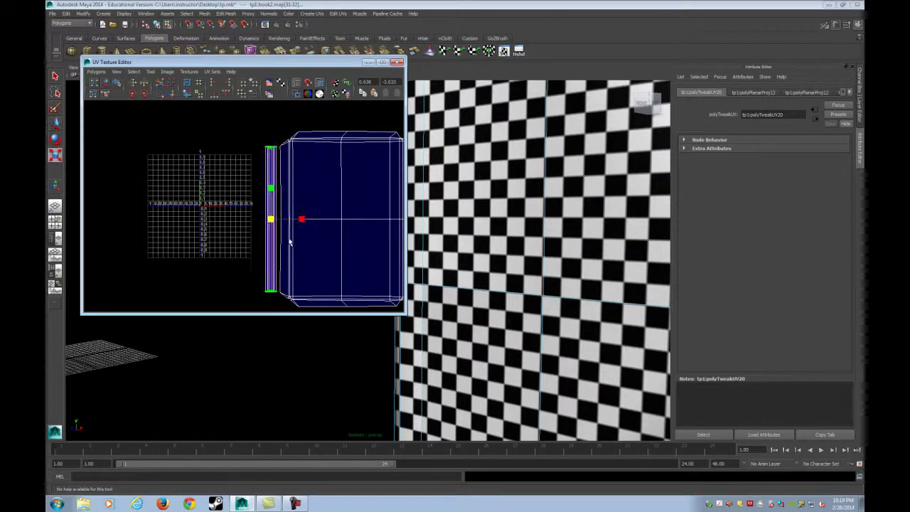
Scale all of the book's UV shells down uniformly and move them onto the 0 to 1 UV square
key(w)
scroll(291, 228, down, 3)
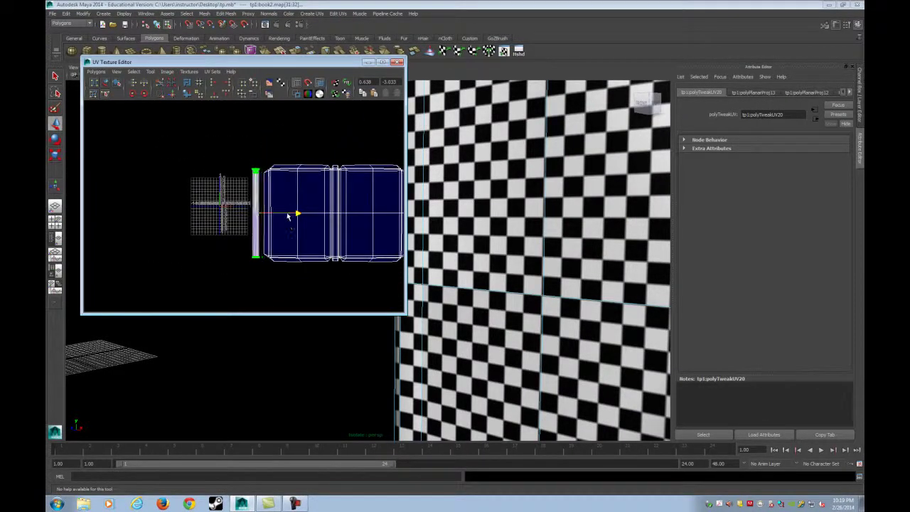
scroll(282, 226, down, 4)
scroll(455, 235, down, 5)
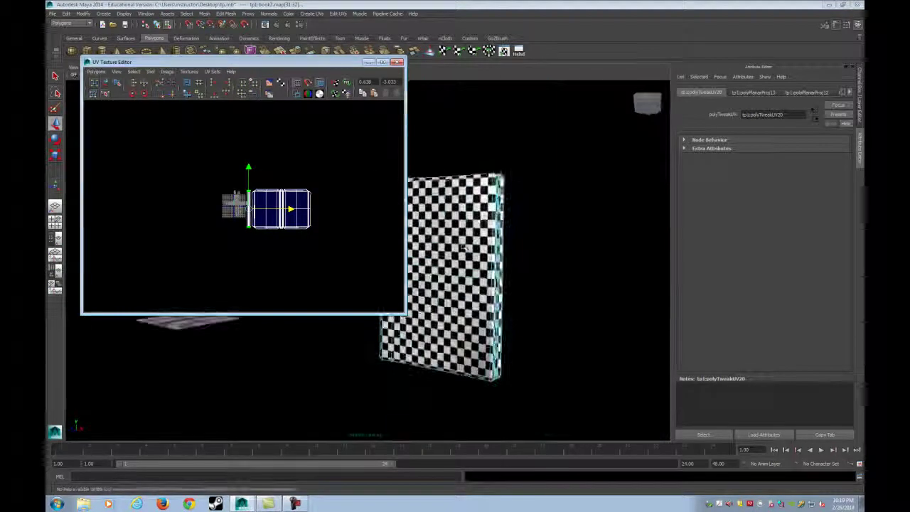
alt+drag(455, 235, 480, 281)
scroll(299, 226, up, 3)
drag(222, 273, 349, 170)
key(r)
middle_drag(344, 228, 254, 208)
key(w)
scroll(267, 211, up, 4)
scroll(267, 209, up, 3)
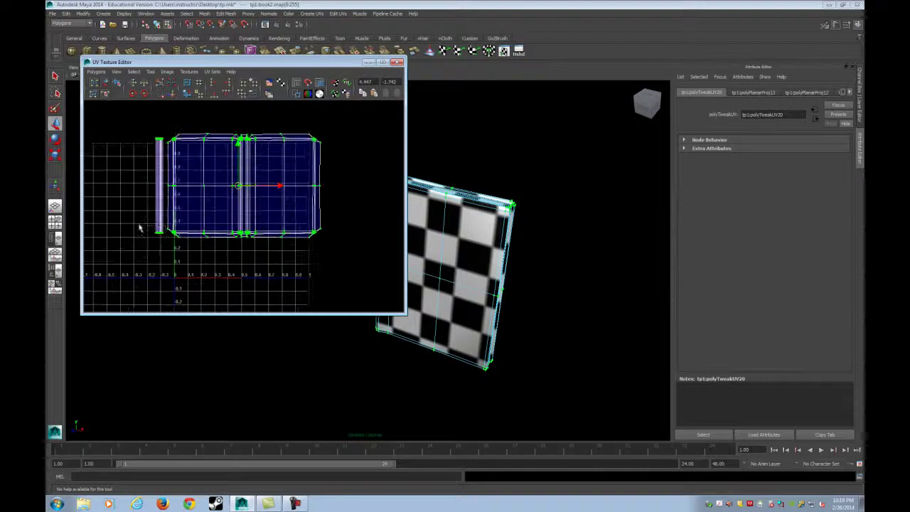
Rotate the page strips' UVs to horizontal and place them centred just below the cover shell
drag(166, 250, 167, 250)
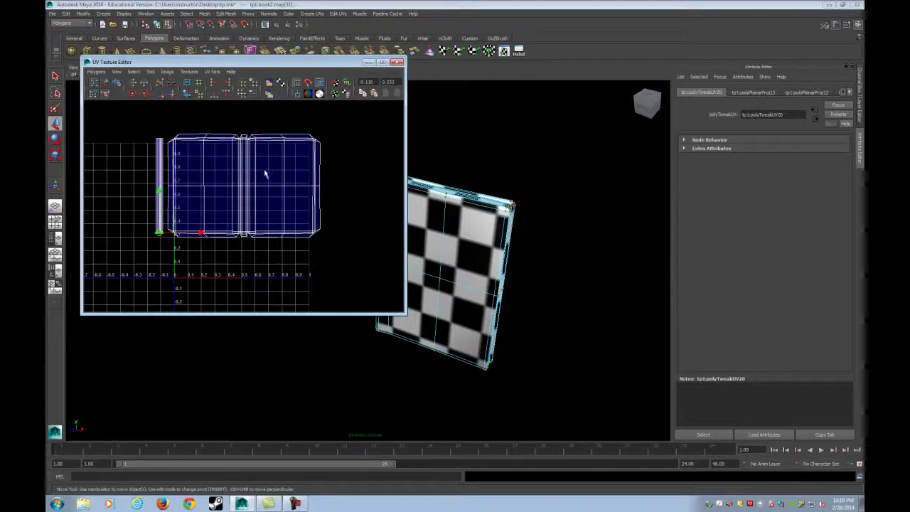
click(133, 93)
middle_drag(165, 201, 251, 258)
Scale all the book's shells uniformly to fit inside the 0 to 1 UV square and maximize the UV Texture Editor
drag(162, 279, 367, 128)
scroll(305, 193, up, 3)
key(r)
middle_drag(327, 202, 302, 214)
key(w)
double_click(298, 66)
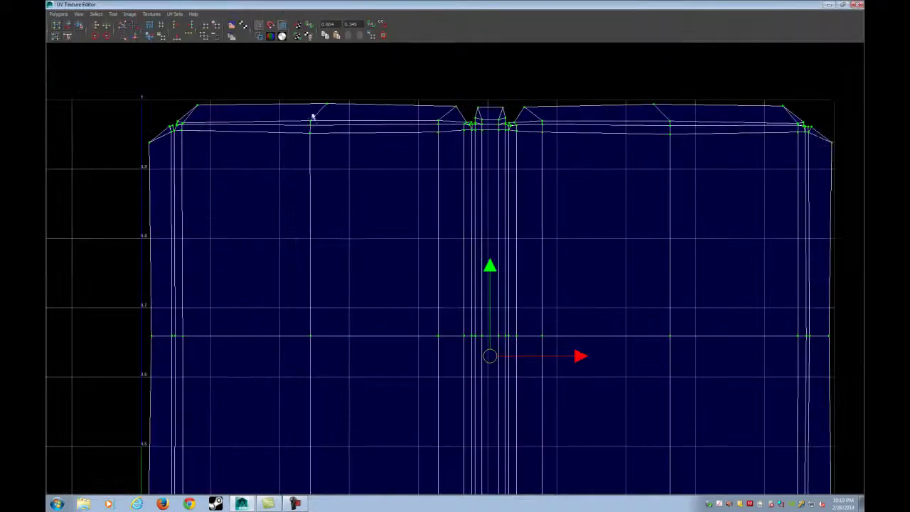
middle_drag(452, 185, 450, 186)
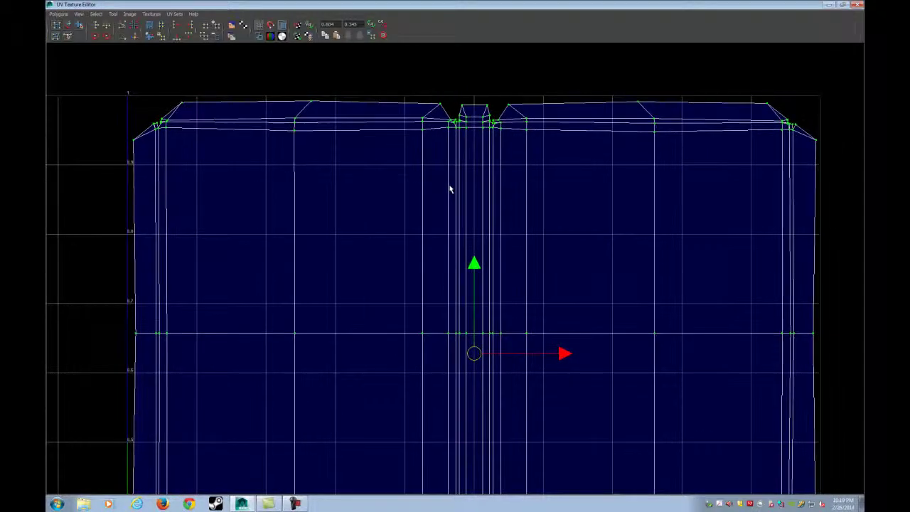
Sew the split UV edges on both sides of the spine flap at the cover shell's lower edge
scroll(455, 192, down, 1)
alt+middle_drag(505, 311, 477, 165)
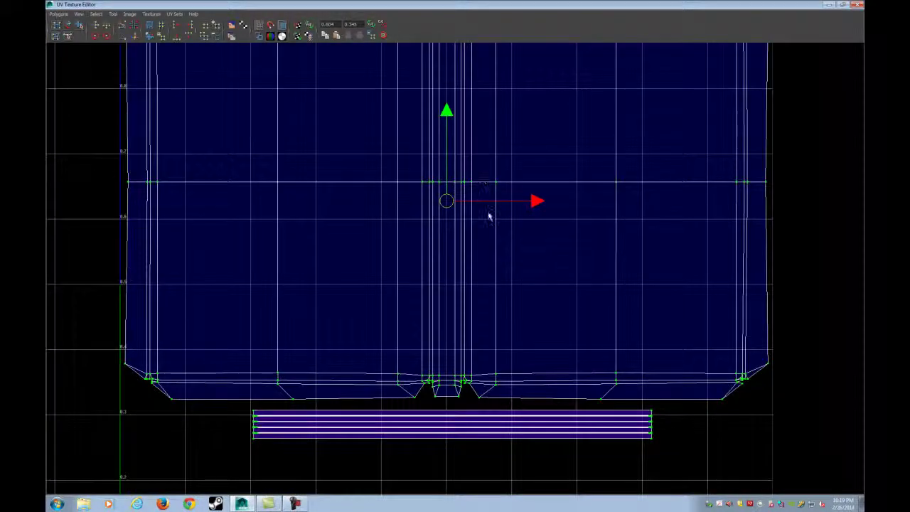
scroll(488, 214, down, 3)
alt+middle_drag(463, 275, 459, 207)
scroll(458, 207, up, 6)
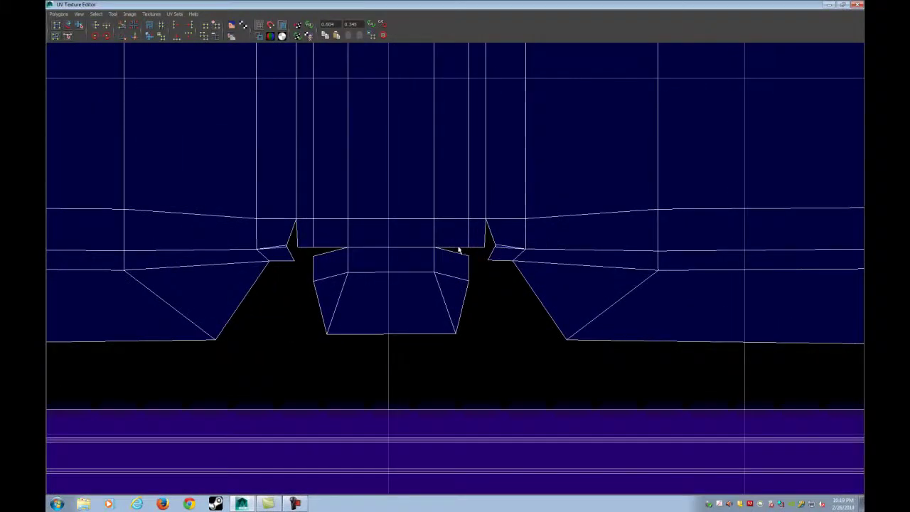
key(ctrl+z)
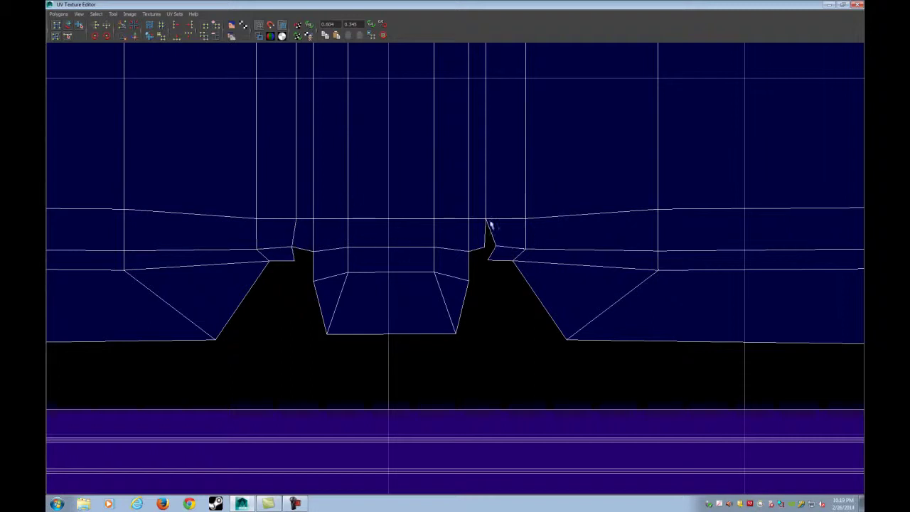
scroll(491, 197, down, 4)
alt+middle_drag(476, 196, 457, 355)
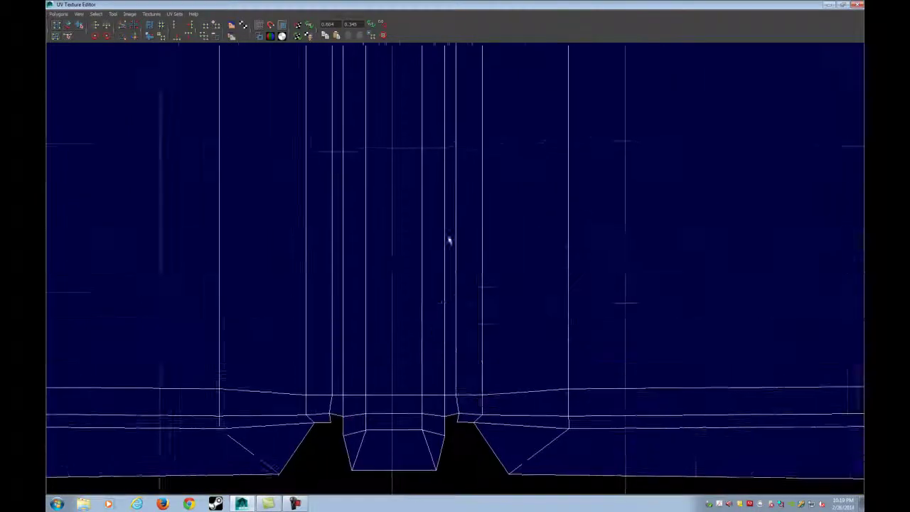
Sew the split UV edges on both sides of the spine flap at the cover shell's upper edge
scroll(446, 241, down, 4)
alt+middle_drag(438, 244, 432, 455)
alt+middle_drag(430, 139, 427, 407)
scroll(455, 293, down, 6)
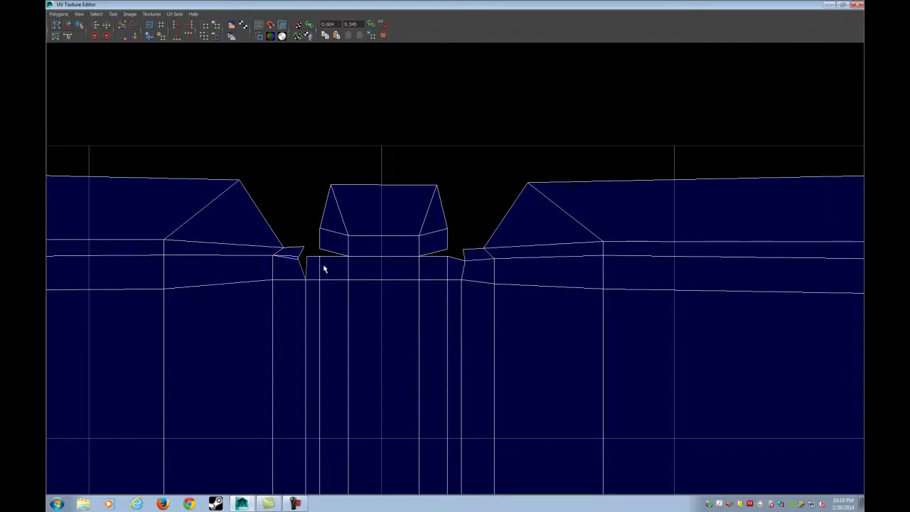
scroll(345, 254, down, 3)
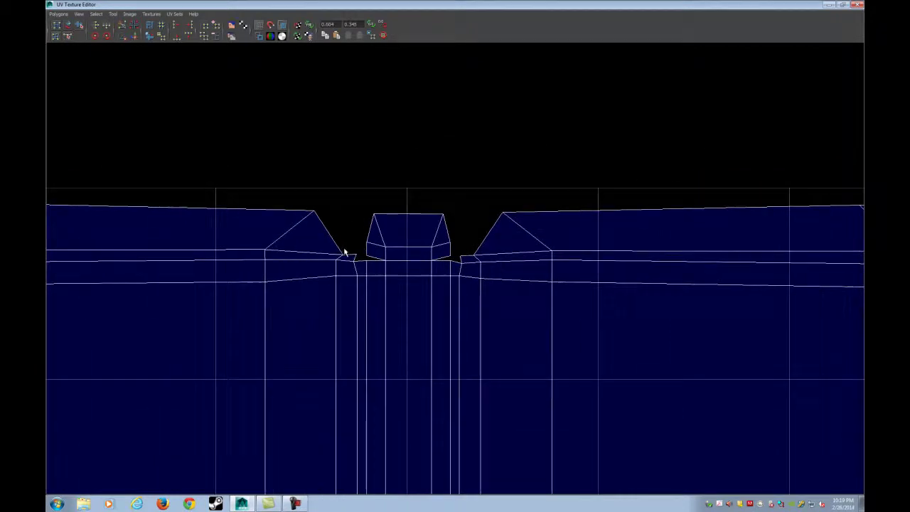
scroll(380, 260, up, 2)
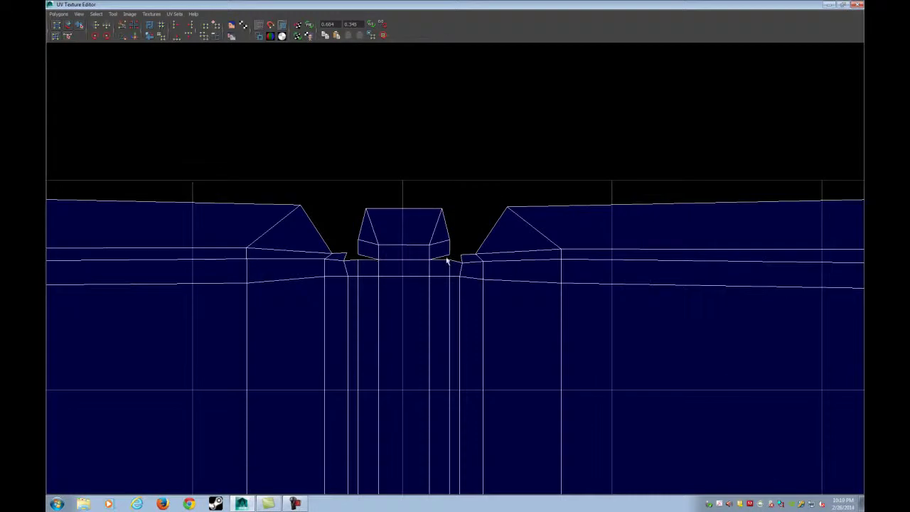
scroll(448, 261, down, 3)
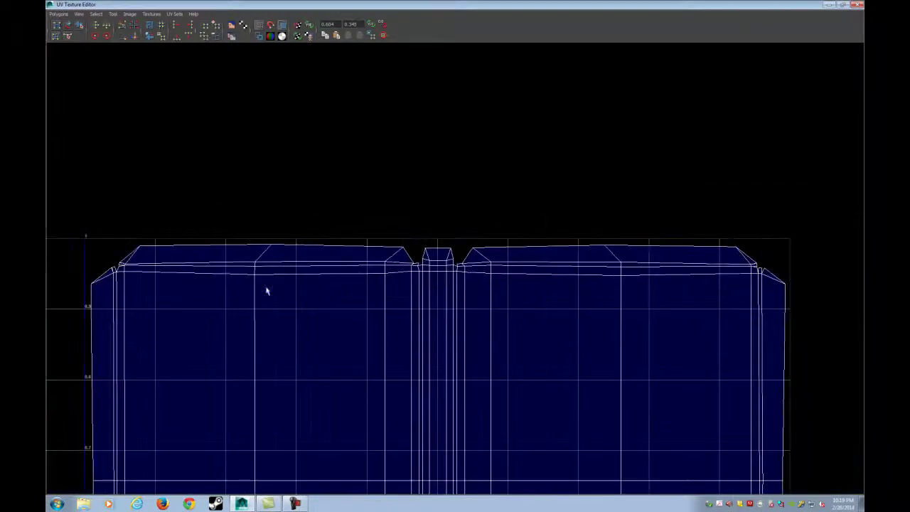
Sew the split UV edges at the cover shell's upper-left and lower-left corners
scroll(484, 301, up, 4)
scroll(341, 310, up, 5)
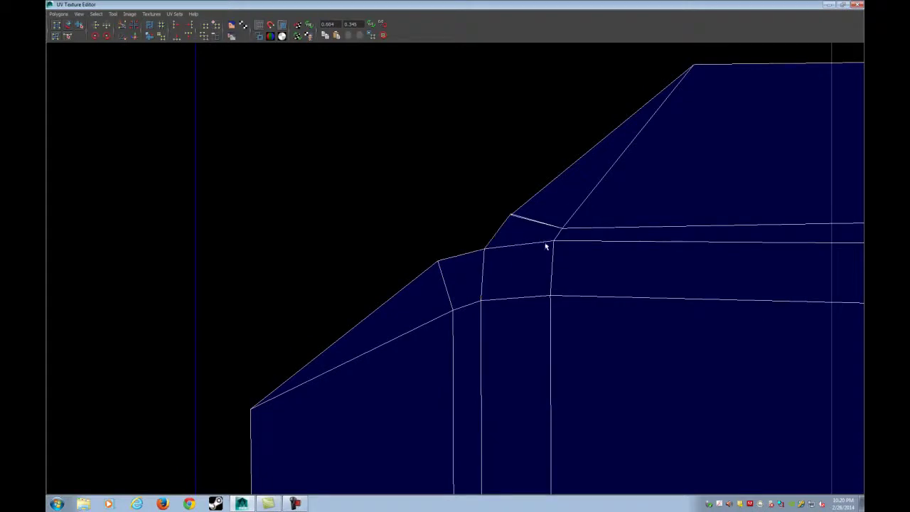
scroll(530, 263, down, 9)
alt+middle_drag(485, 443, 458, 244)
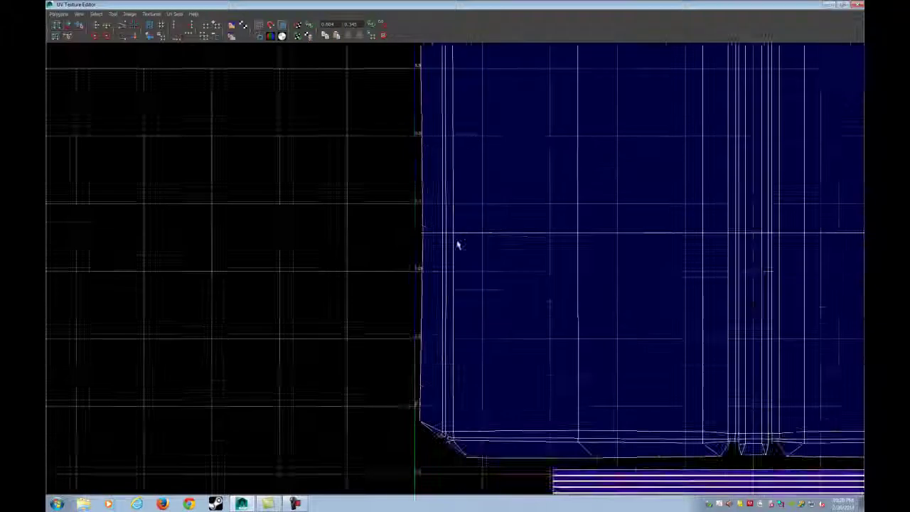
scroll(458, 246, up, 4)
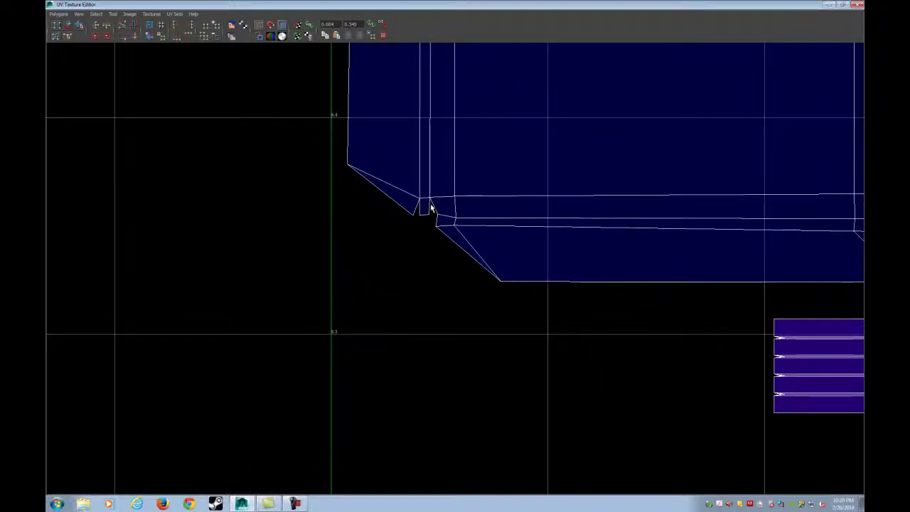
scroll(450, 216, down, 2)
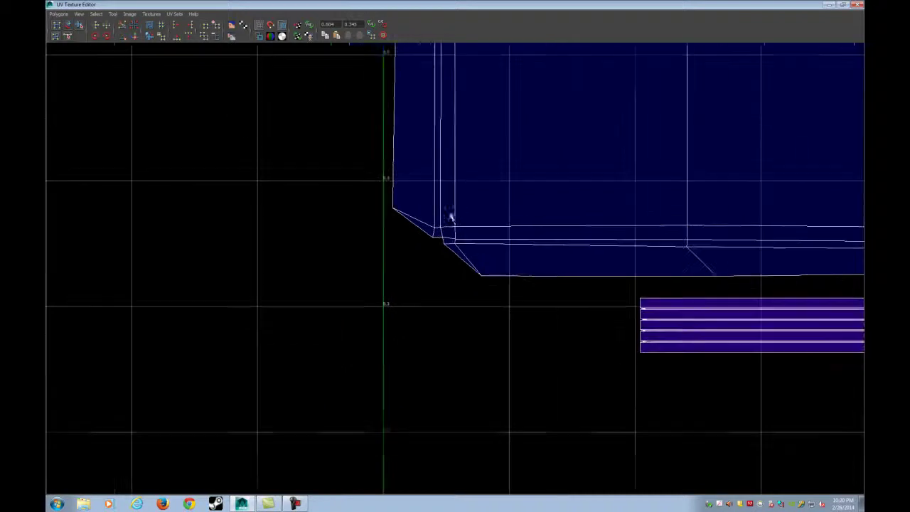
Sew the split UV edges at the cover shell's lower-right corner
alt+middle_drag(733, 223, 170, 242)
alt+middle_drag(758, 236, 496, 247)
alt+middle_drag(656, 273, 460, 270)
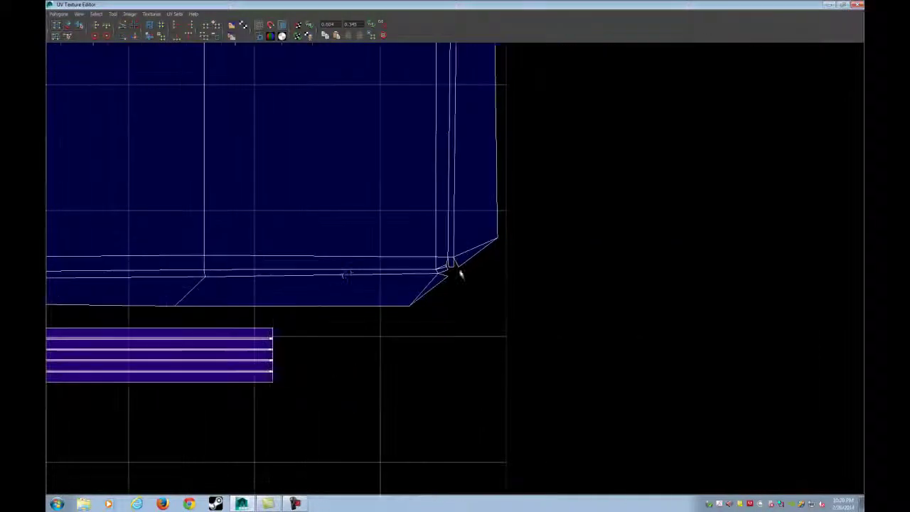
scroll(447, 266, up, 3)
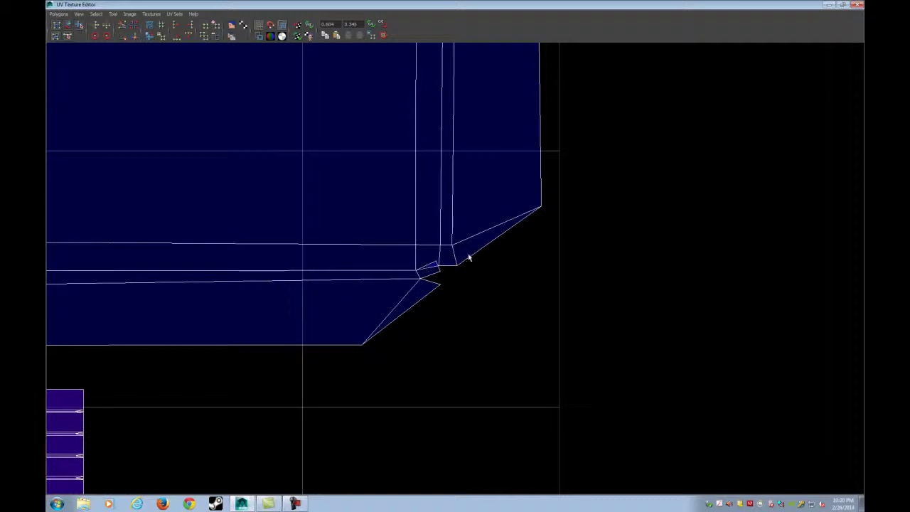
Sew the split UV edges at the cover shell's upper-right corner
alt+right_drag(468, 245, 403, 248)
alt+middle_drag(449, 71, 414, 423)
alt+middle_drag(443, 94, 444, 204)
scroll(444, 205, up, 4)
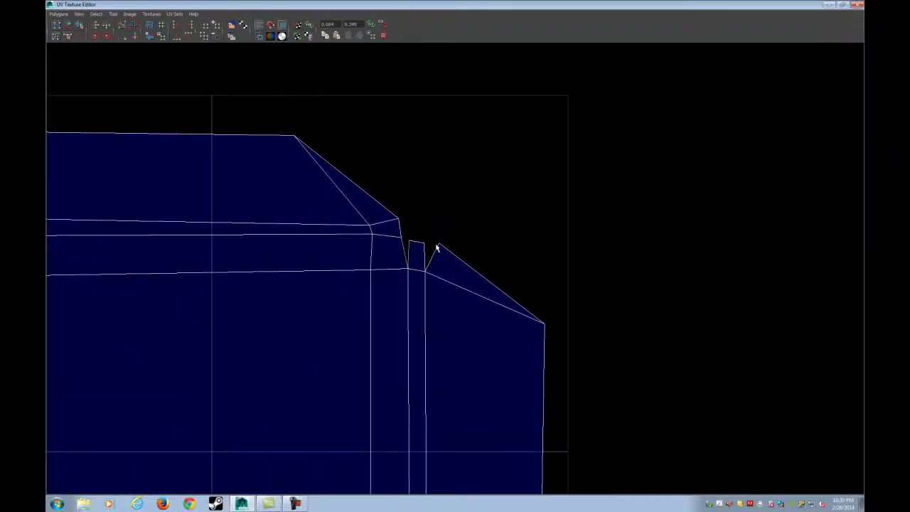
scroll(455, 221, down, 8)
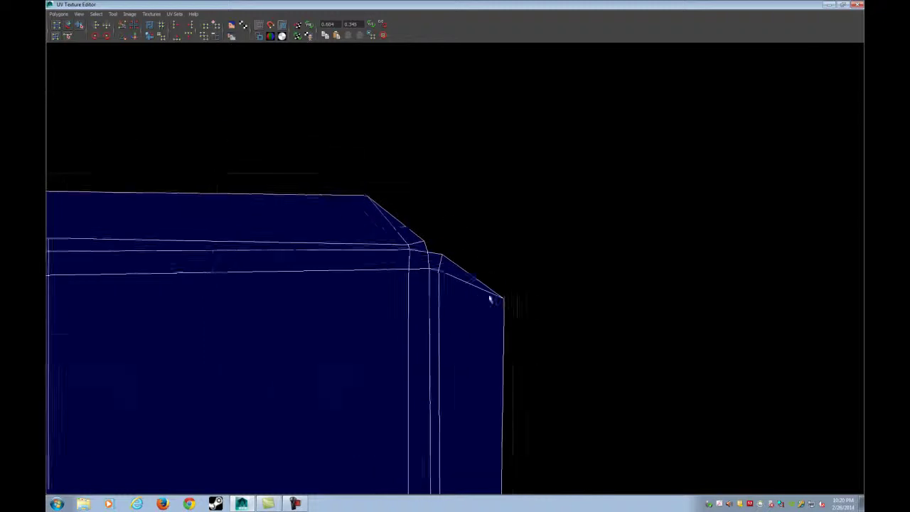